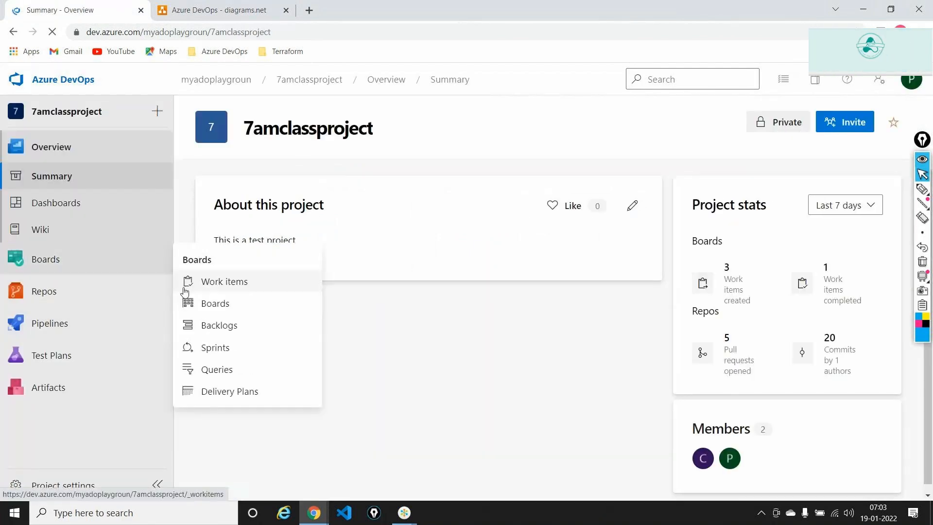
- Browse firstrepository's files, check the main and develop branches, then open the Branches list
{"action": "mouse_move", "coordinate": [138, 291]}
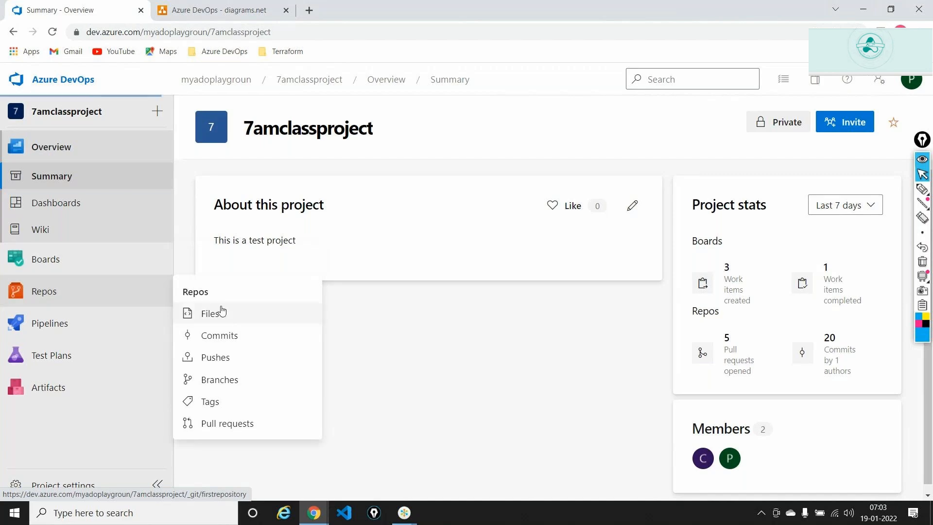
{"action": "left_click", "coordinate": [221, 312]}
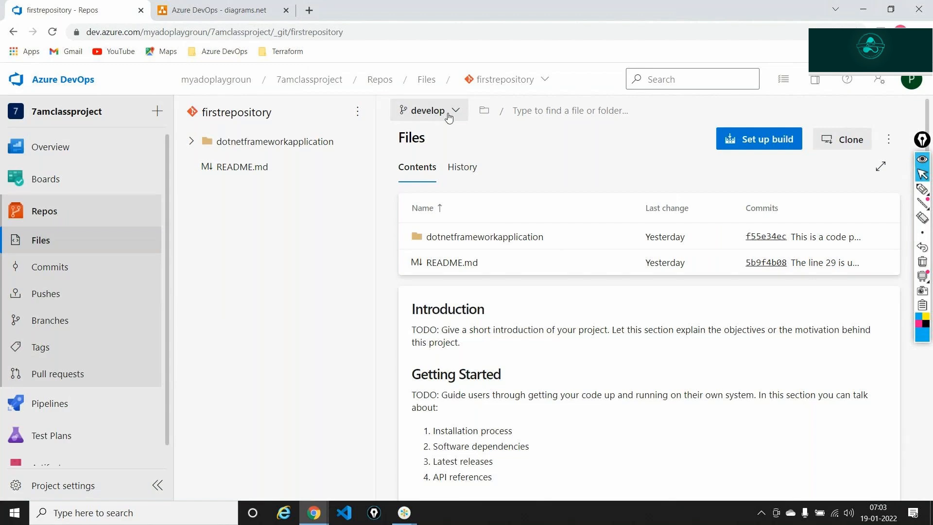
{"action": "left_click", "coordinate": [449, 115]}
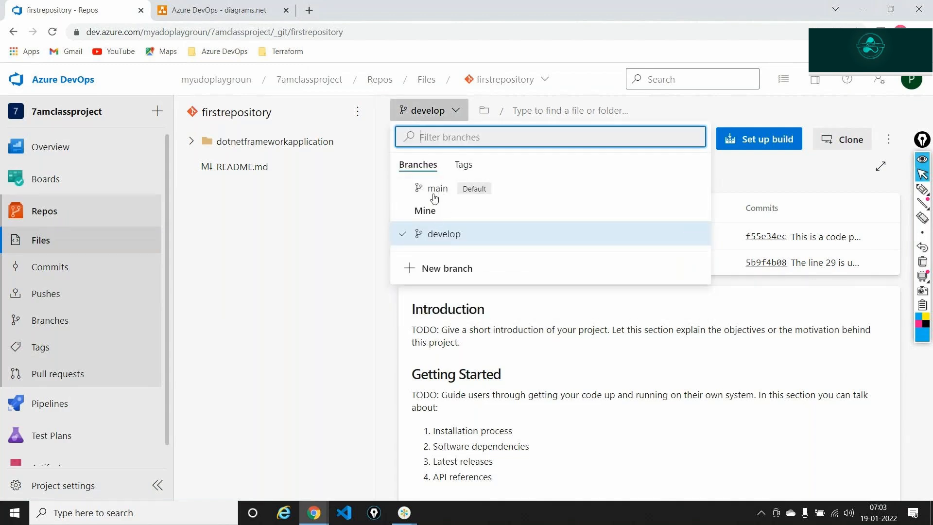
{"action": "left_click", "coordinate": [108, 316]}
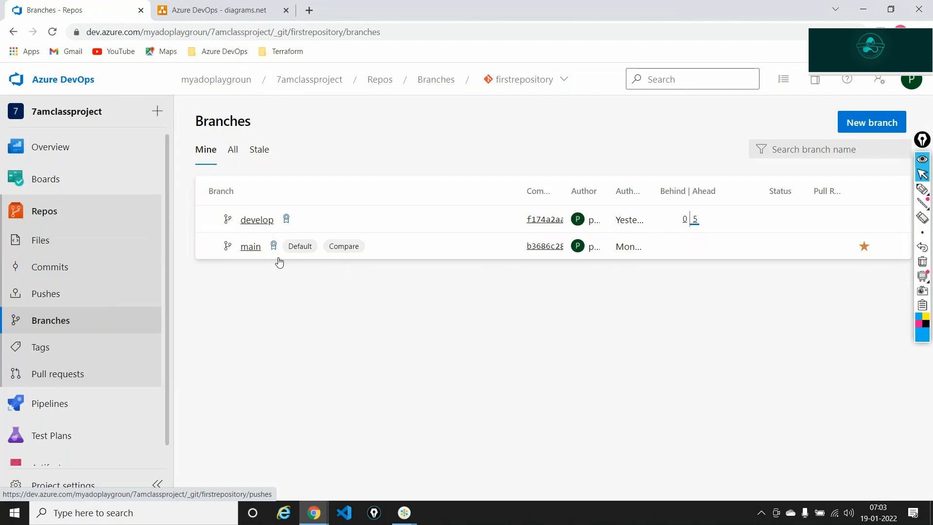
- Open develop's branch policies and mark the minimum reviewer count of 1 as 'PR'
{"action": "left_click", "coordinate": [287, 223]}
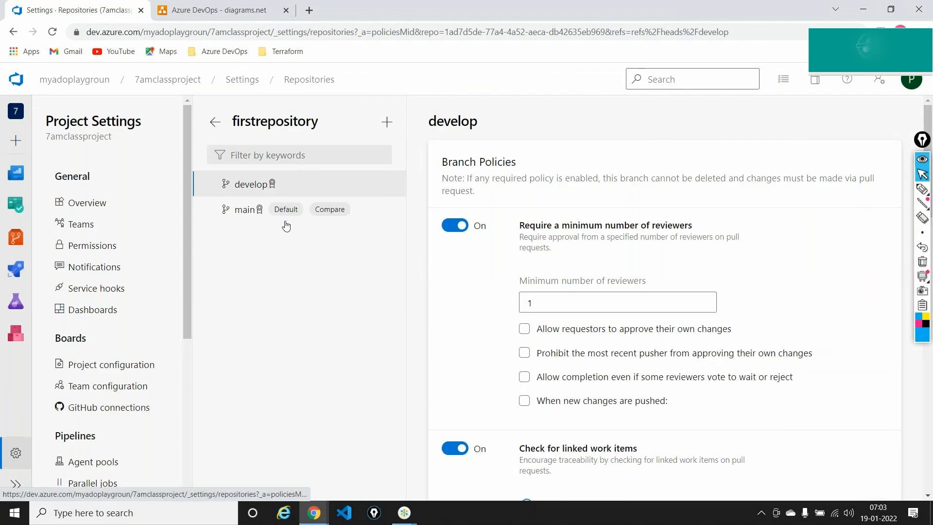
{"action": "scroll", "coordinate": [679, 221], "scroll_direction": "down", "scroll_amount": 1}
{"action": "scroll", "coordinate": [680, 221], "scroll_direction": "down", "scroll_amount": 1}
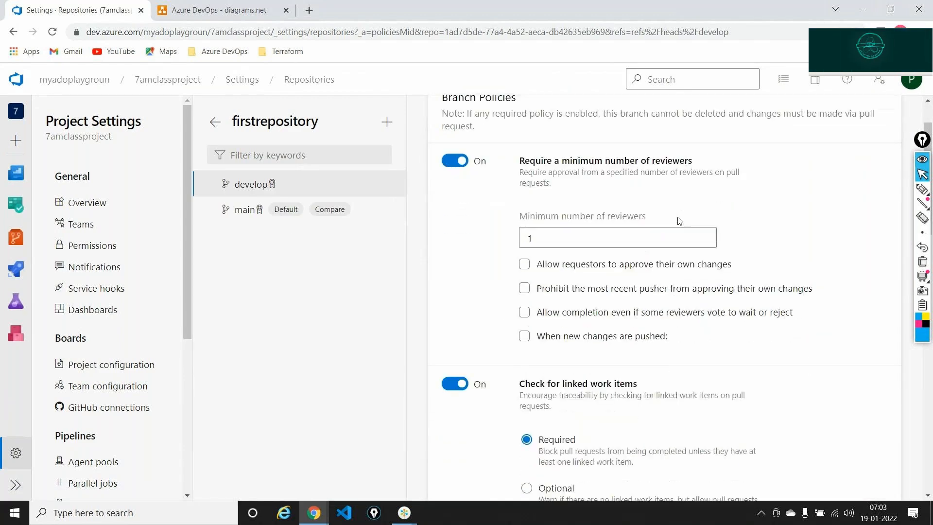
{"action": "left_click", "coordinate": [923, 192]}
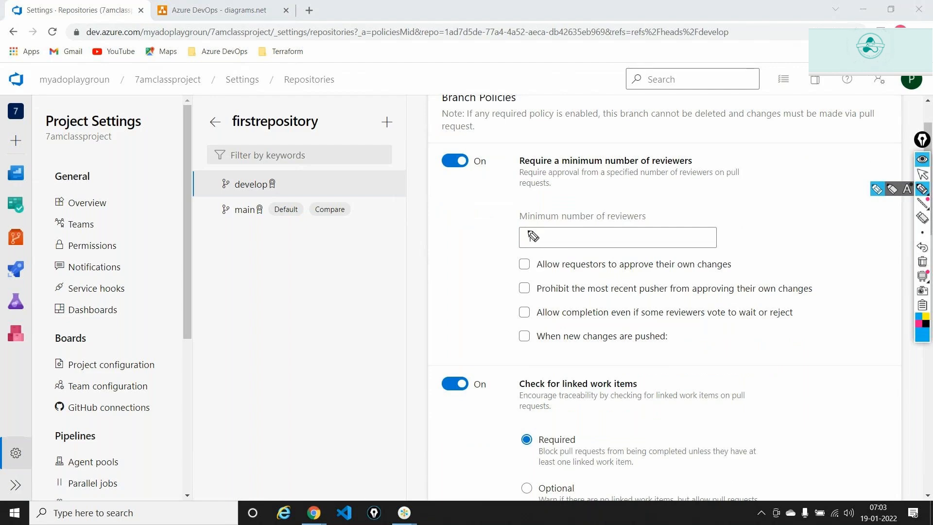
{"action": "mouse_move", "coordinate": [528, 231]}
{"action": "left_mouse_down"}
{"action": "mouse_move", "coordinate": [526, 247]}
{"action": "mouse_move", "coordinate": [540, 241]}
{"action": "mouse_move", "coordinate": [530, 232]}
{"action": "left_mouse_up"}
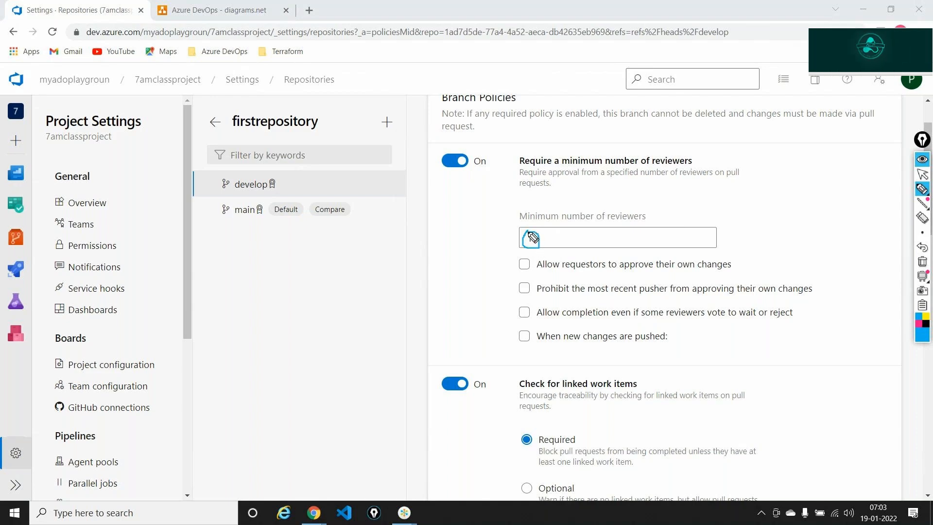
{"action": "mouse_move", "coordinate": [693, 201]}
{"action": "left_mouse_down"}
{"action": "mouse_move", "coordinate": [701, 219]}
{"action": "mouse_move", "coordinate": [705, 200]}
{"action": "mouse_move", "coordinate": [727, 209]}
{"action": "mouse_move", "coordinate": [695, 226]}
{"action": "mouse_move", "coordinate": [734, 203]}
{"action": "mouse_move", "coordinate": [710, 185]}
{"action": "left_mouse_up"}
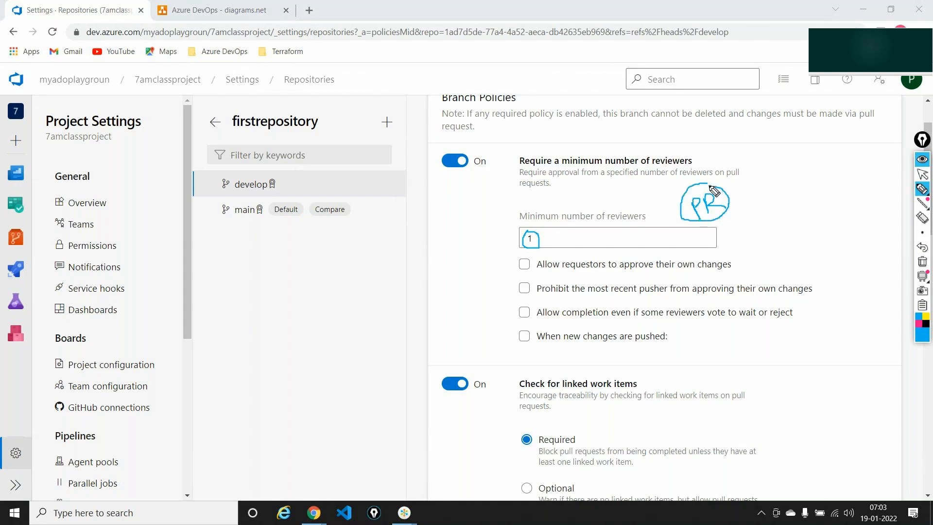
{"action": "left_click", "coordinate": [923, 264]}
{"action": "left_click", "coordinate": [922, 174]}
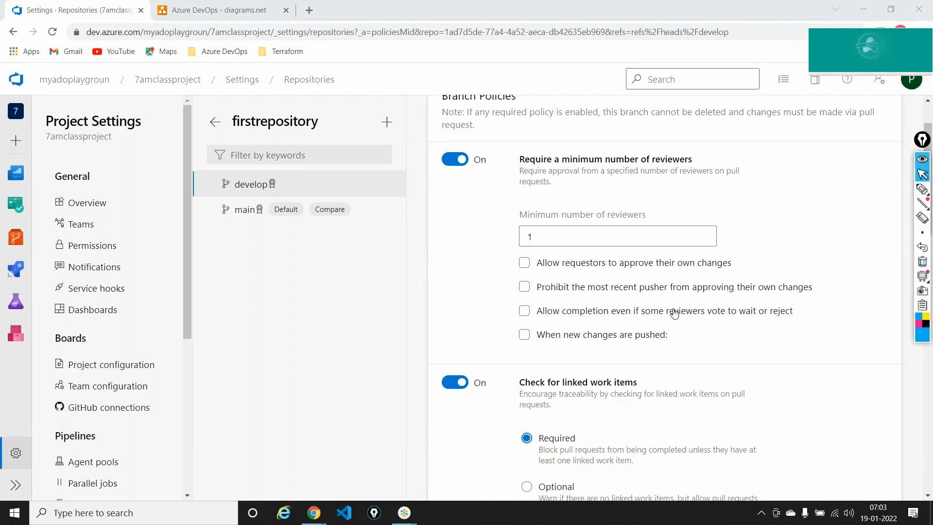
- Highlight the linked work items and comment resolution policies, then review the auto-included reviewers
{"action": "scroll", "coordinate": [675, 314], "scroll_direction": "down", "scroll_amount": 3}
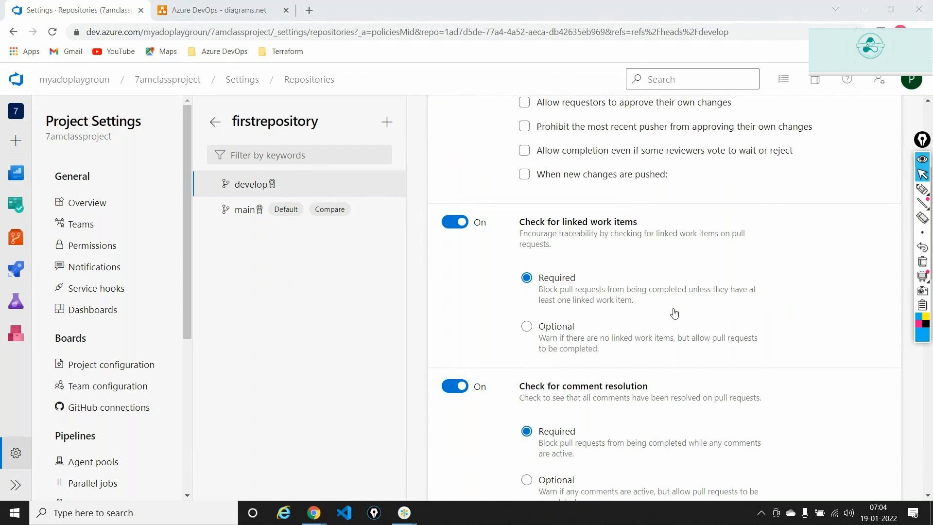
{"action": "triple_click", "coordinate": [612, 225]}
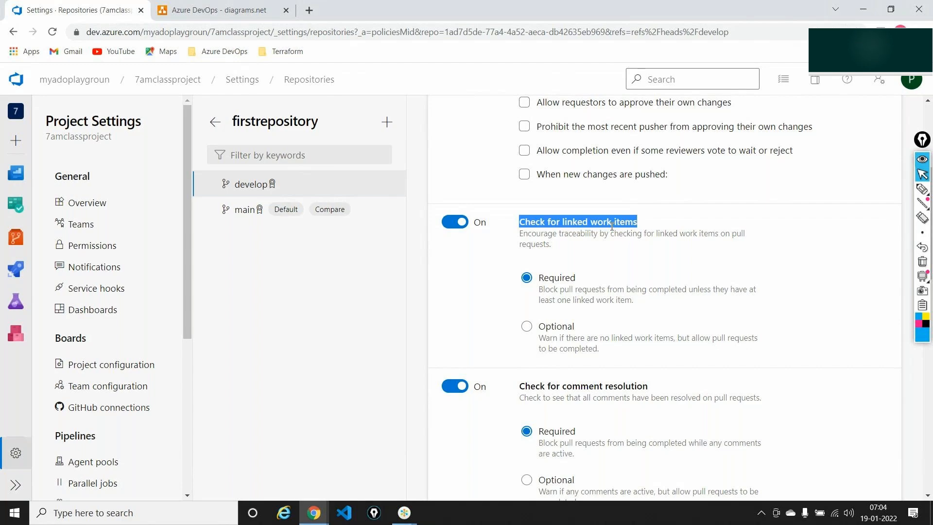
{"action": "scroll", "coordinate": [610, 229], "scroll_direction": "down", "scroll_amount": 3}
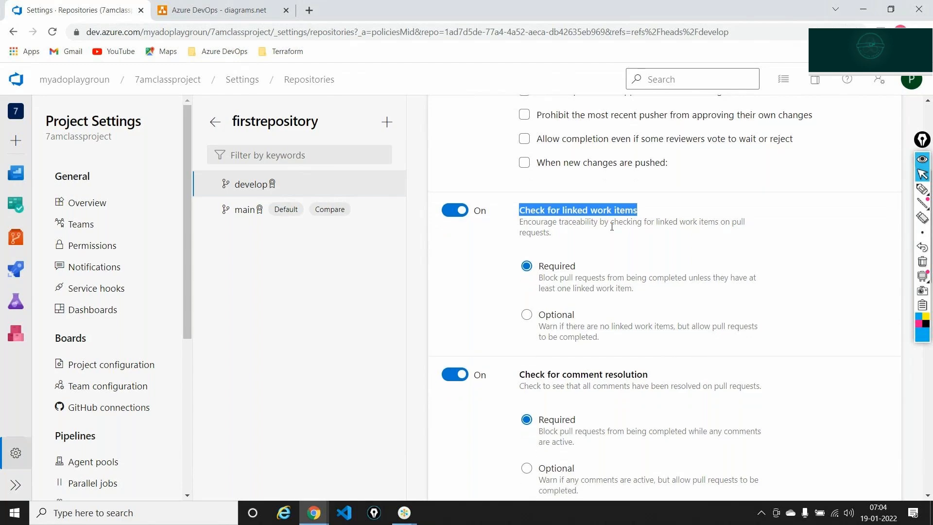
{"action": "triple_click", "coordinate": [600, 257]}
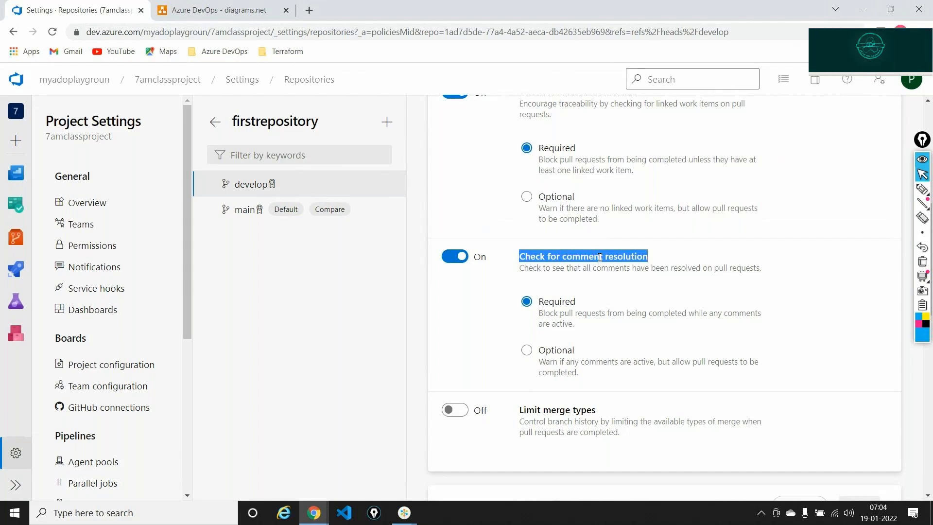
{"action": "scroll", "coordinate": [600, 257], "scroll_direction": "down", "scroll_amount": 1}
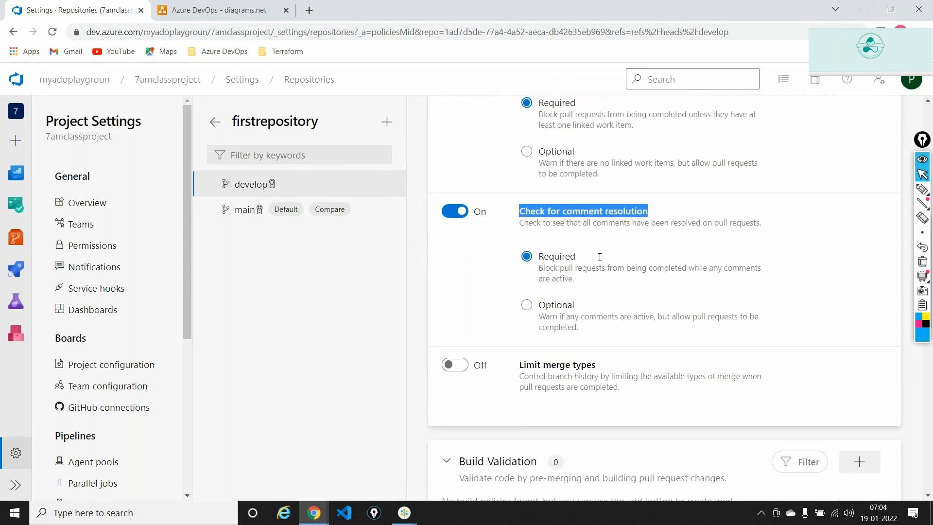
{"action": "scroll", "coordinate": [599, 257], "scroll_direction": "down", "scroll_amount": 3}
{"action": "scroll", "coordinate": [600, 257], "scroll_direction": "down", "scroll_amount": 4}
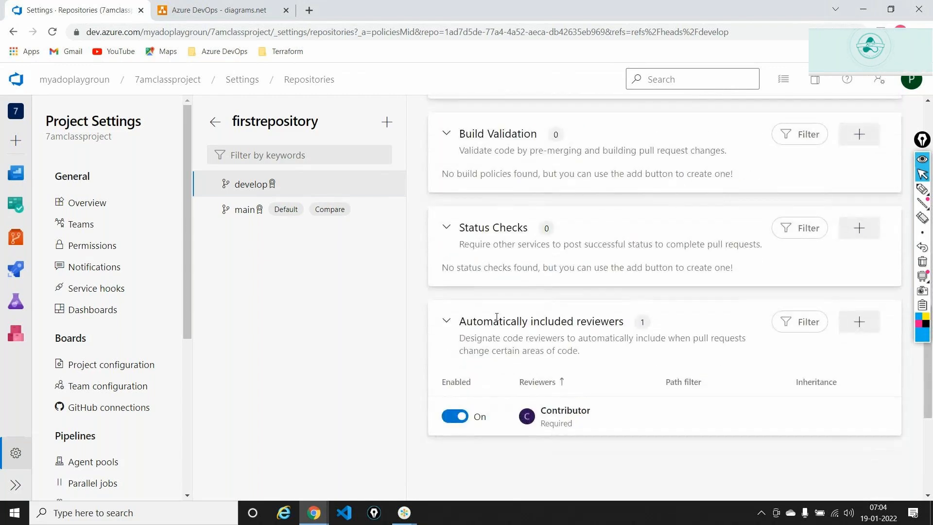
{"action": "triple_click", "coordinate": [494, 316]}
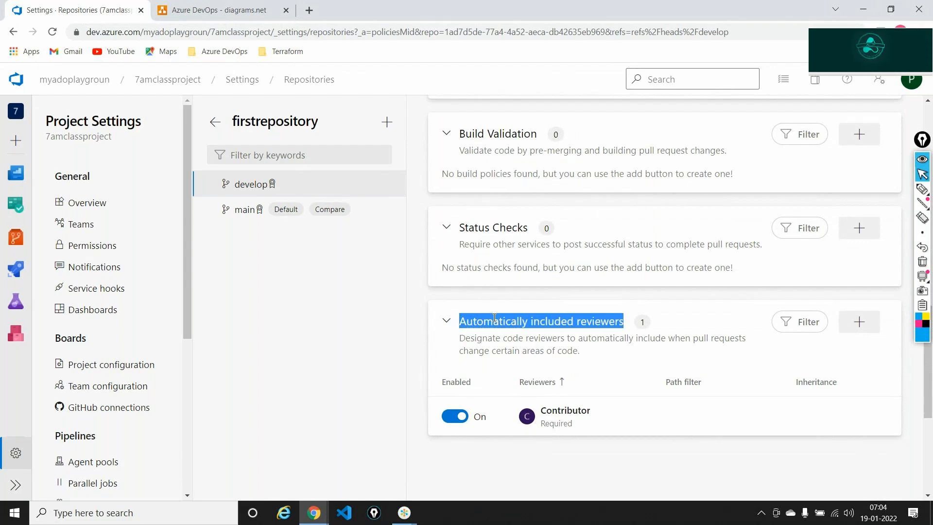
{"action": "left_click", "coordinate": [924, 187]}
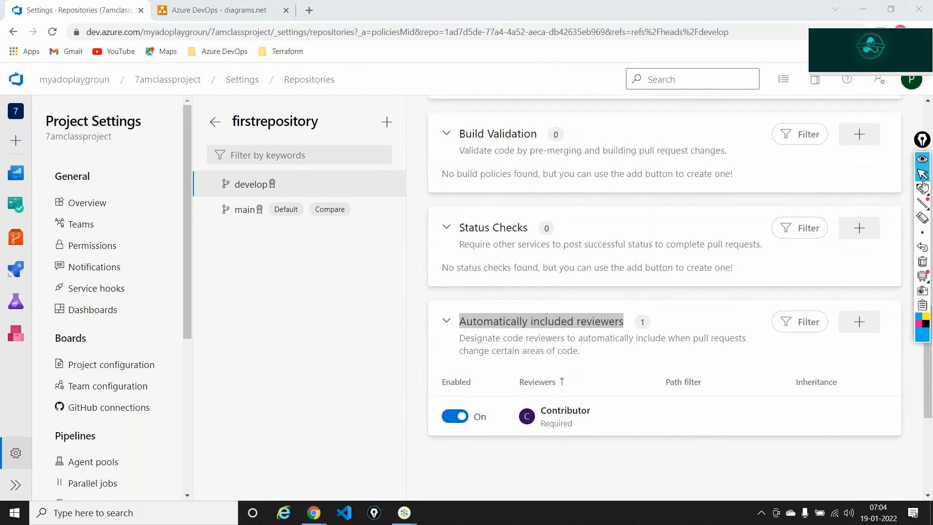
{"action": "left_click", "coordinate": [922, 189]}
{"action": "mouse_move", "coordinate": [646, 465]}
{"action": "left_mouse_down"}
{"action": "mouse_move", "coordinate": [614, 457]}
{"action": "mouse_move", "coordinate": [598, 432]}
{"action": "mouse_move", "coordinate": [610, 438]}
{"action": "left_mouse_up"}
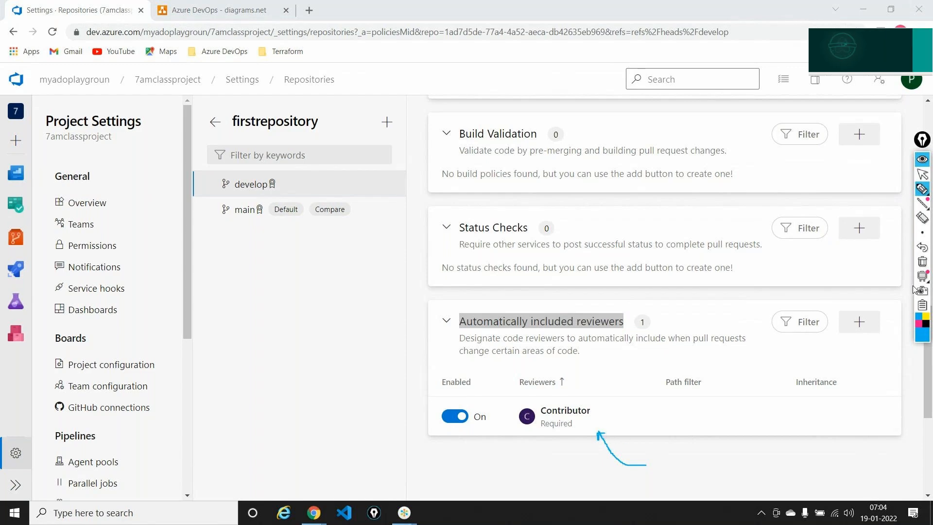
{"action": "left_click", "coordinate": [922, 263]}
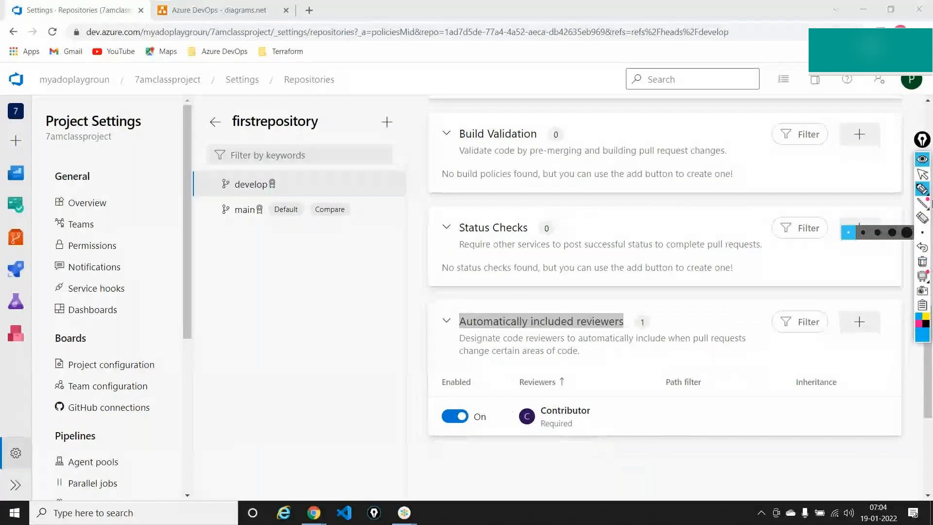
{"action": "left_click", "coordinate": [923, 174]}
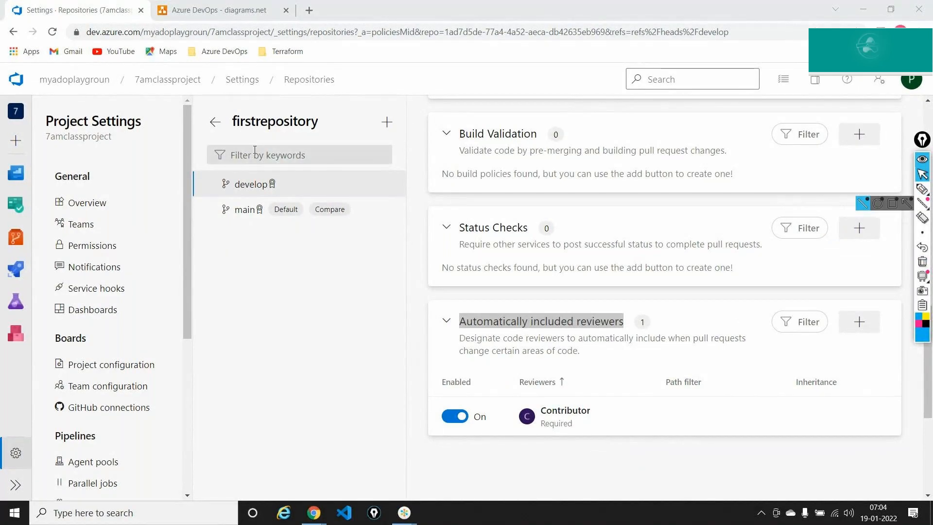
{"action": "mouse_move", "coordinate": [16, 237]}
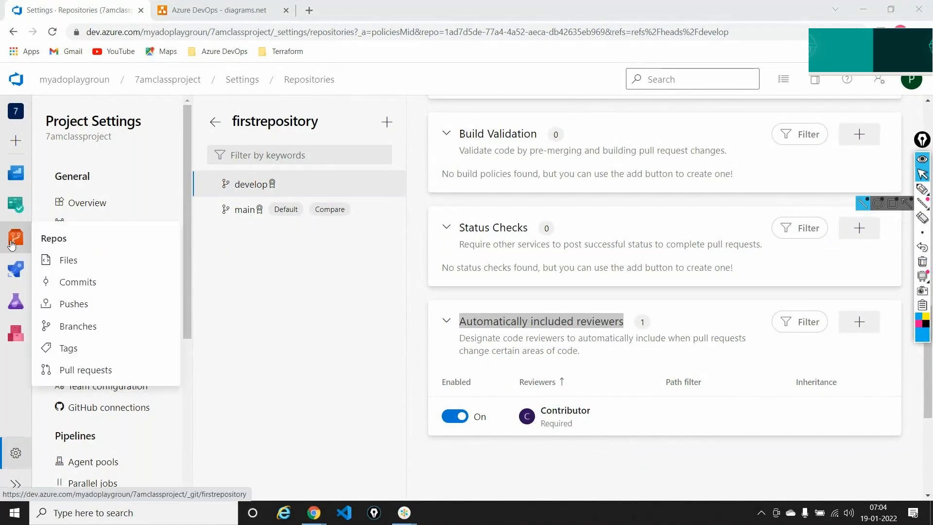
- From the Branches list, open develop's dotnetframeworkapplication folder and highlight its title
{"action": "left_click", "coordinate": [49, 325]}
{"action": "left_click", "coordinate": [256, 219]}
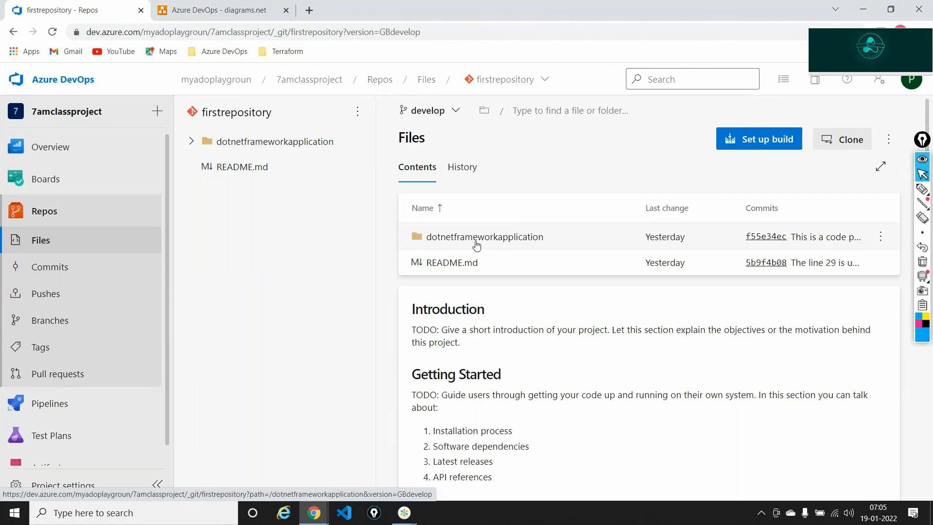
{"action": "left_click", "coordinate": [476, 238]}
{"action": "double_click", "coordinate": [477, 137]}
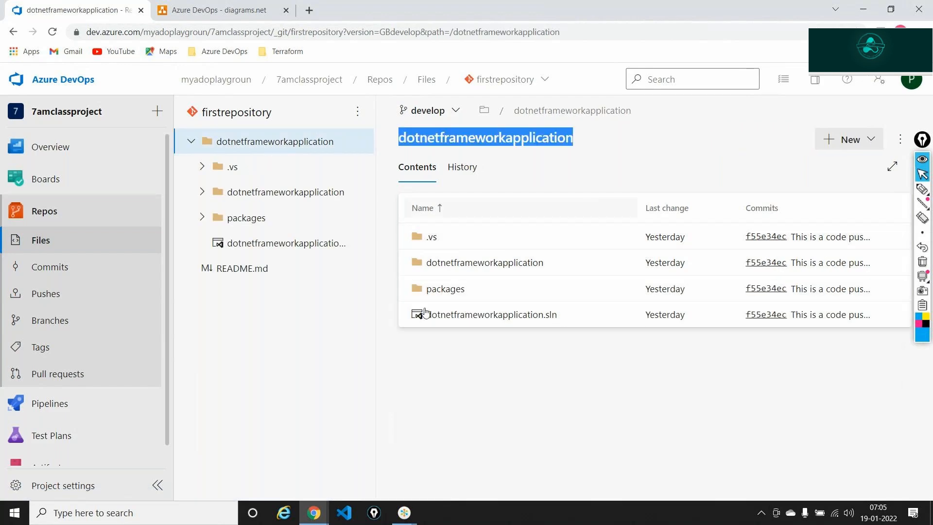
{"action": "key", "text": "super+r"}
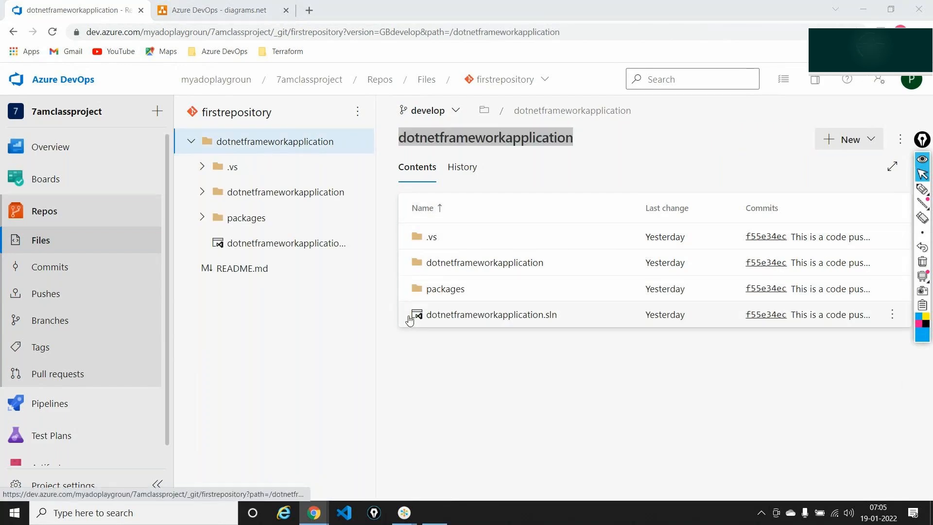
- Note '.NET full frame work code' in Notepad and return the browser to the repository root
{"action": "key", "text": "Return"}
{"action": "type", "text": ".NET full frame work code"}
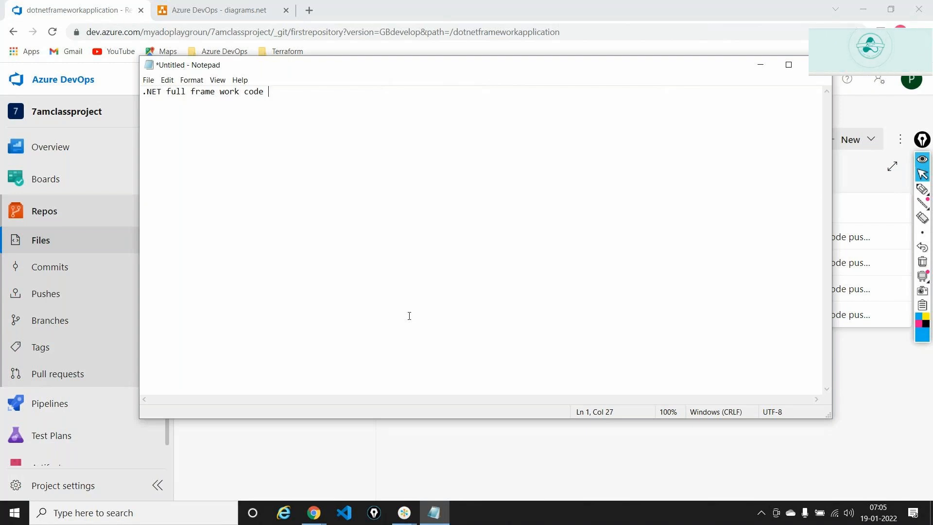
{"action": "key", "text": "alt+Tab"}
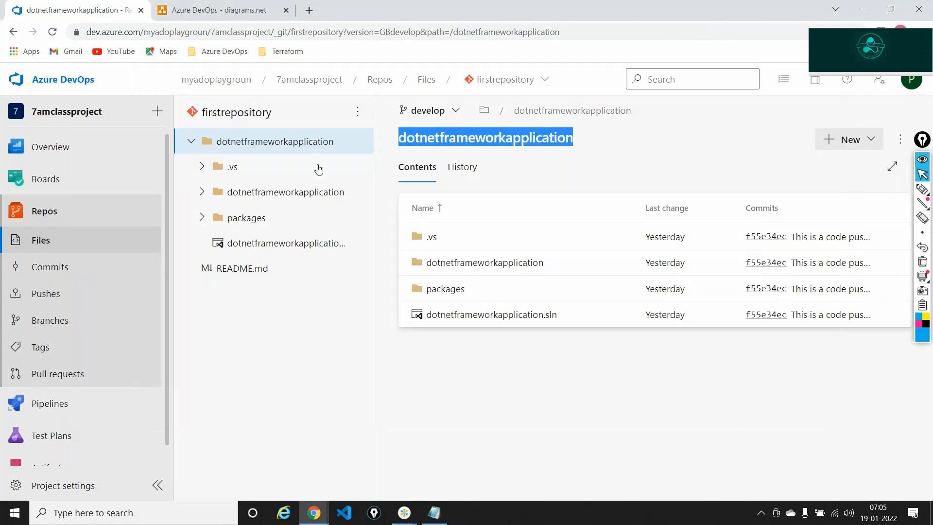
{"action": "left_click", "coordinate": [14, 35]}
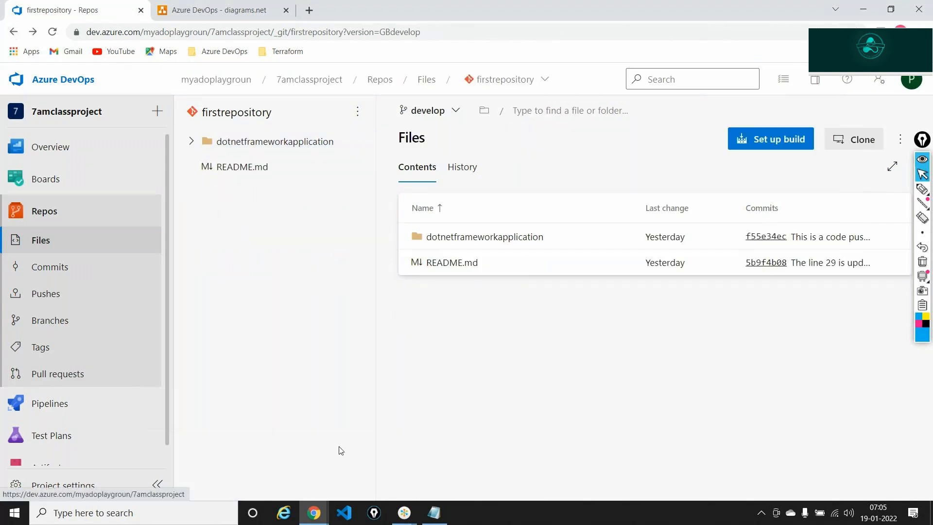
- Add a '.NET CORE' line, zoom the notes to 140%, highlight key words, then minimize Notepad
{"action": "key", "text": "alt+Tab"}
{"action": "key", "text": "Return"}
{"action": "type", "text": ".NET CORE"}
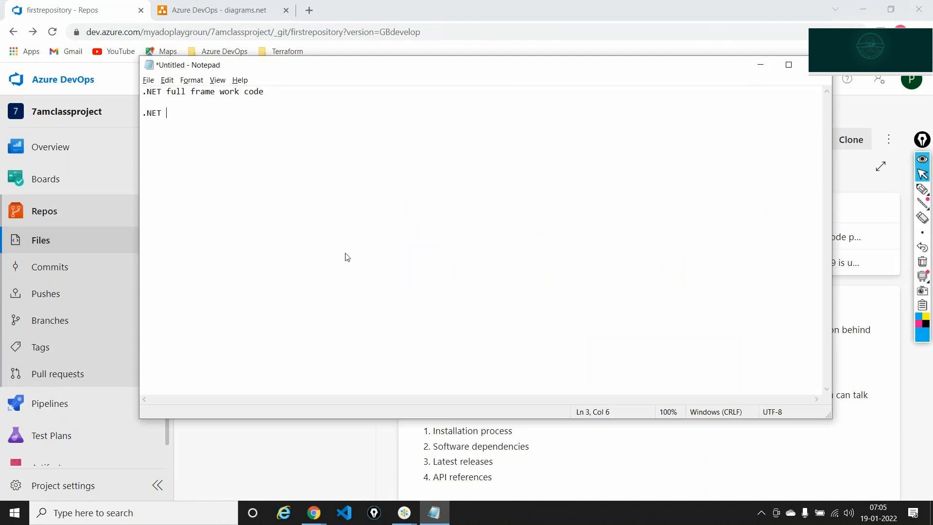
{"action": "key", "text": "ctrl+plus"}
{"action": "key", "text": "ctrl+plus"}
{"action": "key", "text": "ctrl+plus"}
{"action": "key", "text": "ctrl+plus"}
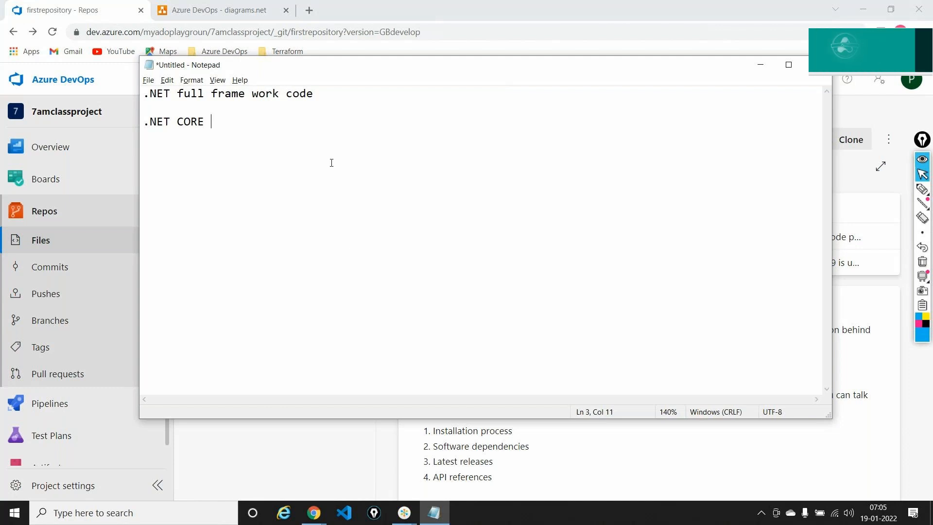
{"action": "left_click_drag", "start_coordinate": [319, 102], "coordinate": [144, 93]}
{"action": "left_click_drag", "start_coordinate": [231, 120], "coordinate": [137, 122]}
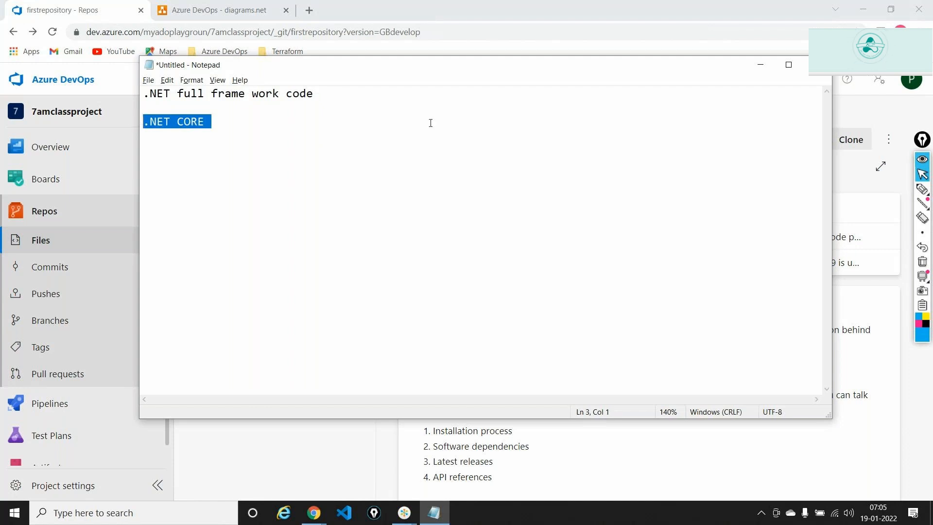
{"action": "left_click", "coordinate": [760, 65]}
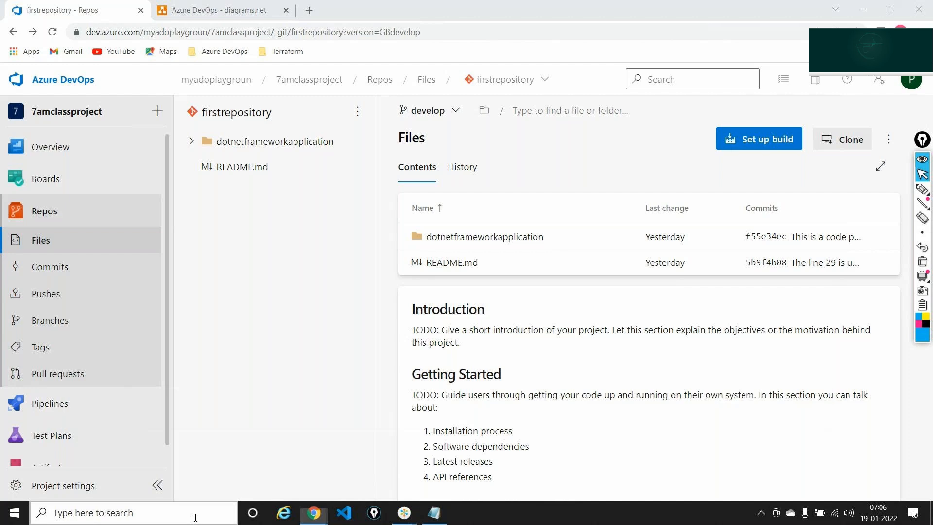
- Search for 'visu' from the taskbar and launch Visual Studio 2019
{"action": "left_click", "coordinate": [194, 519]}
{"action": "type", "text": "visu"}
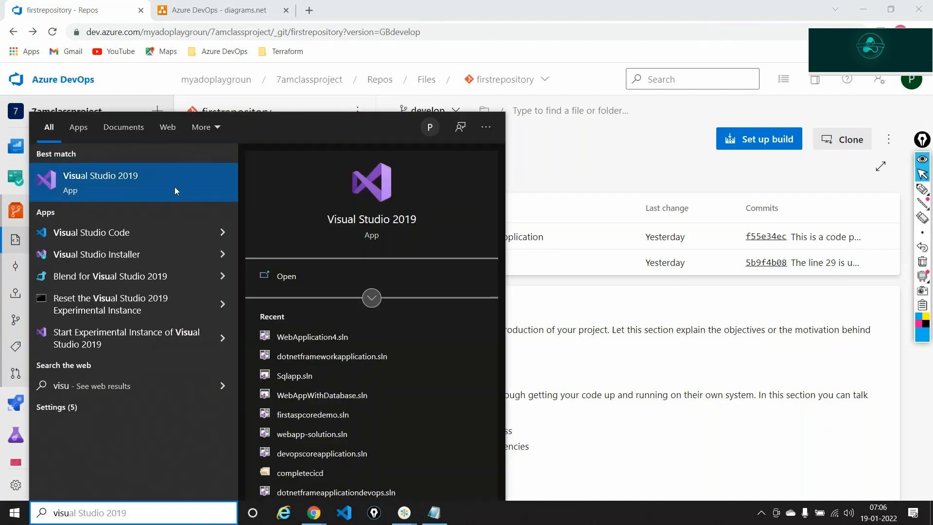
{"action": "left_click", "coordinate": [282, 275]}
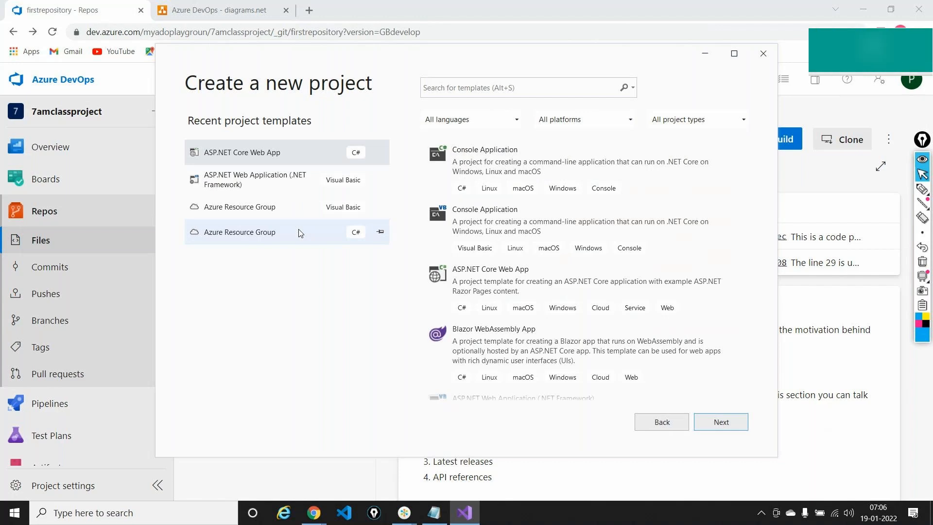
- Filter the project templates by the 'ASP.NET' search suggestion
{"action": "left_click", "coordinate": [495, 89]}
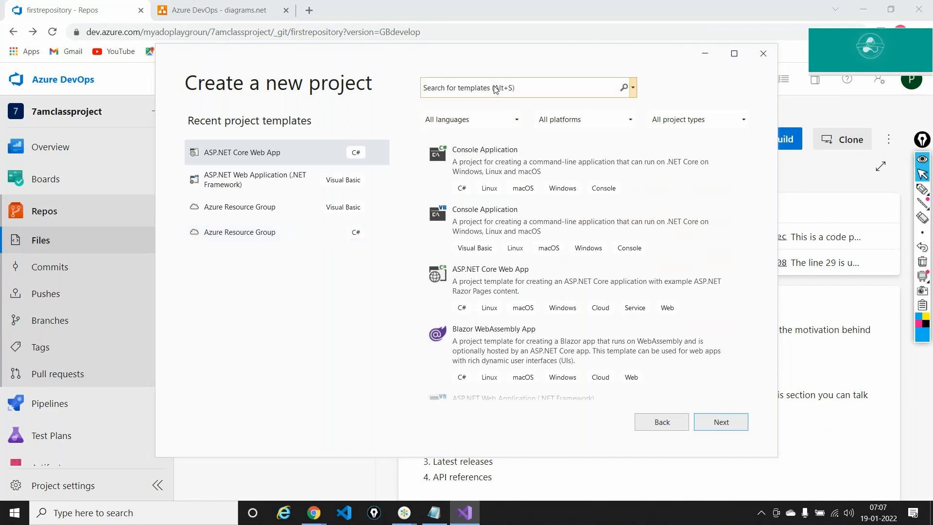
{"action": "type", "text": "AS"}
{"action": "key", "text": "Down"}
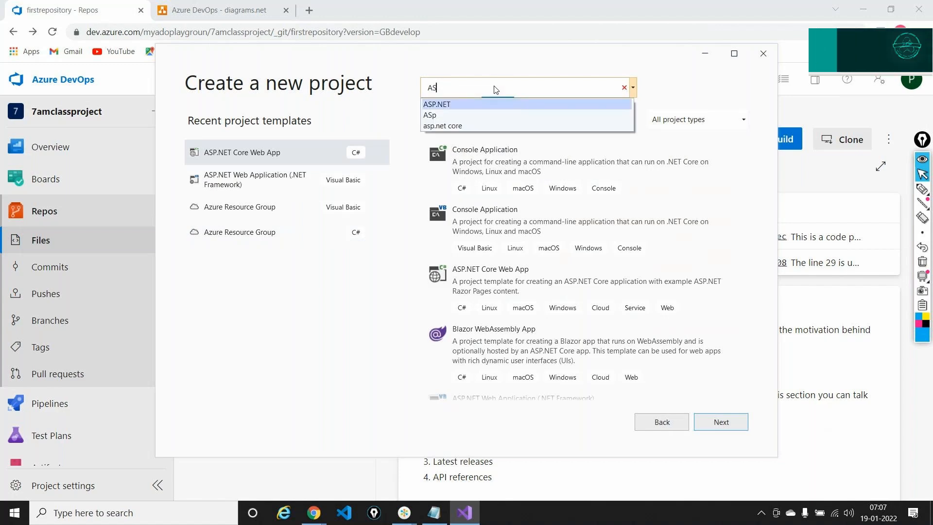
{"action": "key", "text": "Return"}
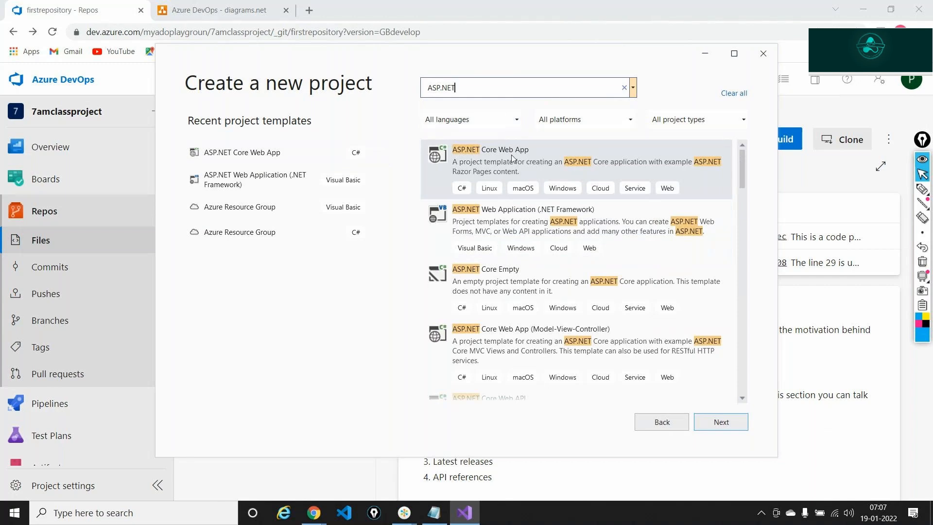
- Mark the ASP.NET Core Web App template with the pen, then erase the marks
{"action": "left_click", "coordinate": [921, 189]}
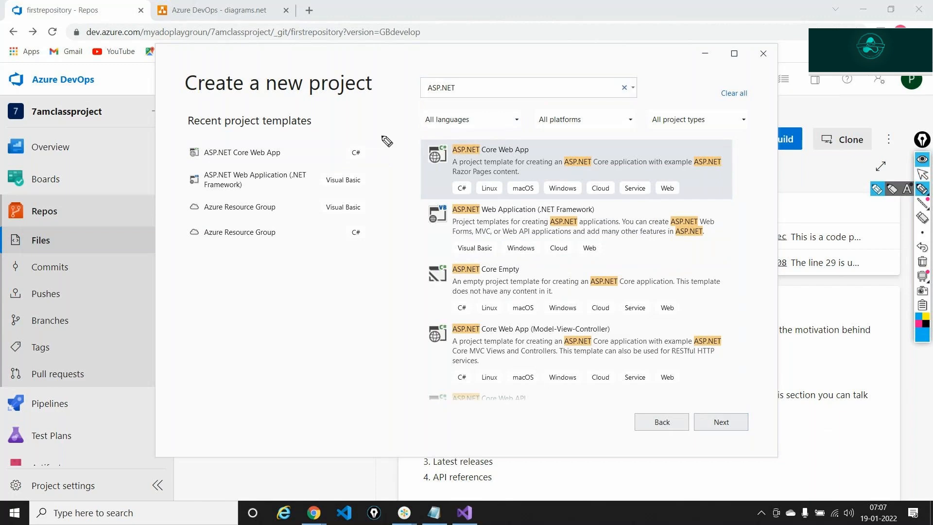
{"action": "mouse_move", "coordinate": [377, 125]}
{"action": "left_mouse_down"}
{"action": "mouse_move", "coordinate": [405, 159]}
{"action": "mouse_move", "coordinate": [535, 157]}
{"action": "mouse_move", "coordinate": [491, 133]}
{"action": "mouse_move", "coordinate": [450, 136]}
{"action": "mouse_move", "coordinate": [461, 160]}
{"action": "left_mouse_up"}
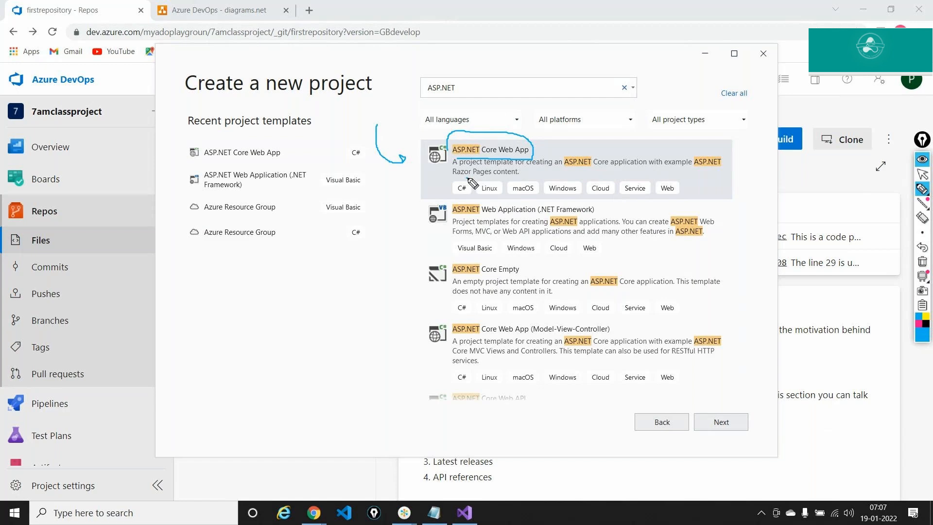
{"action": "left_click", "coordinate": [921, 262]}
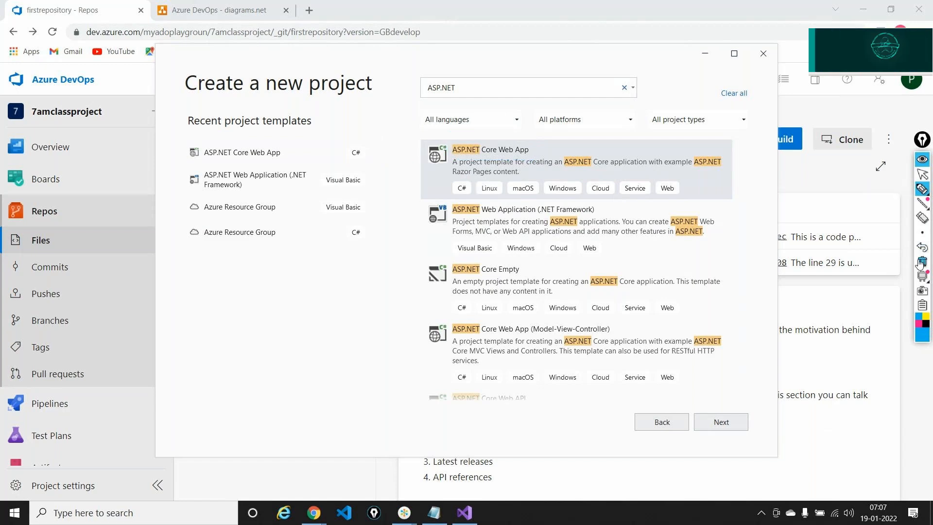
{"action": "left_click", "coordinate": [923, 175]}
{"action": "left_click", "coordinate": [922, 160]}
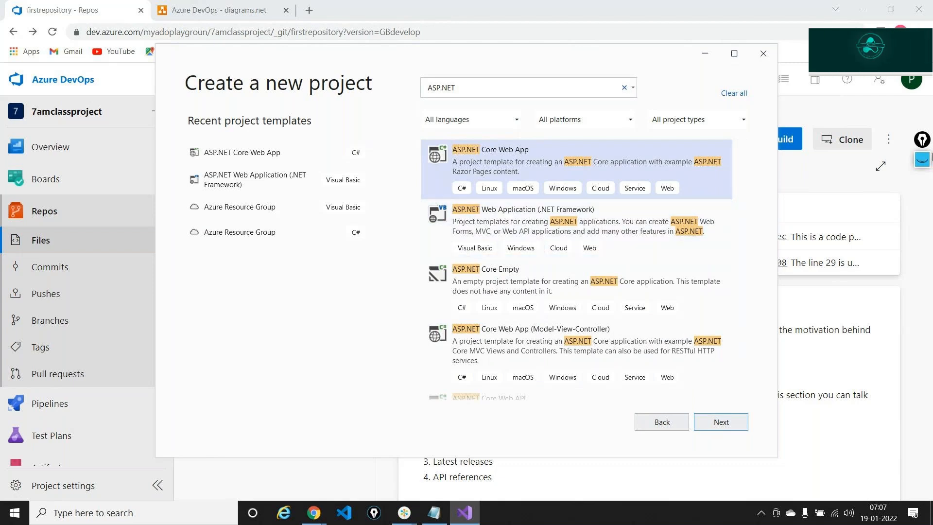
- Annotate the ASP.NET (.NET Framework) template, clear it, and proceed with ASP.NET Core Web App
{"action": "left_click", "coordinate": [922, 160]}
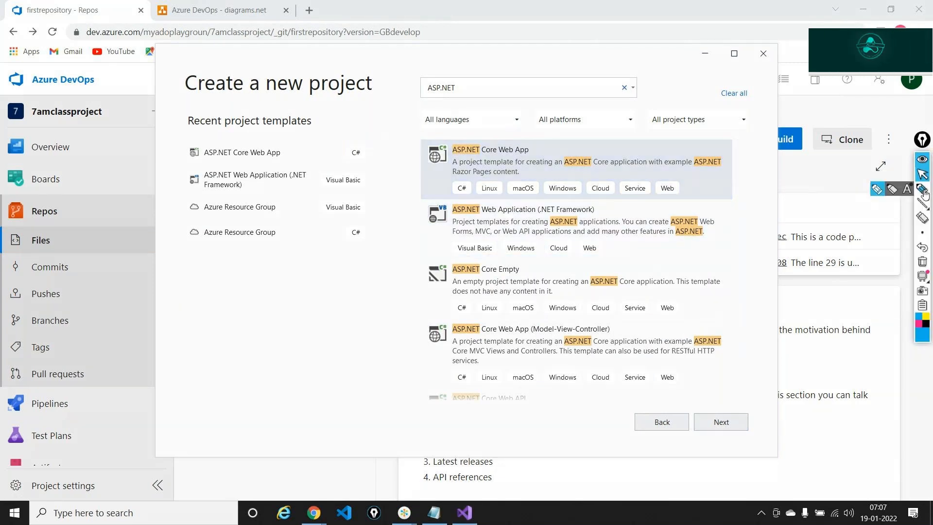
{"action": "left_click", "coordinate": [924, 191]}
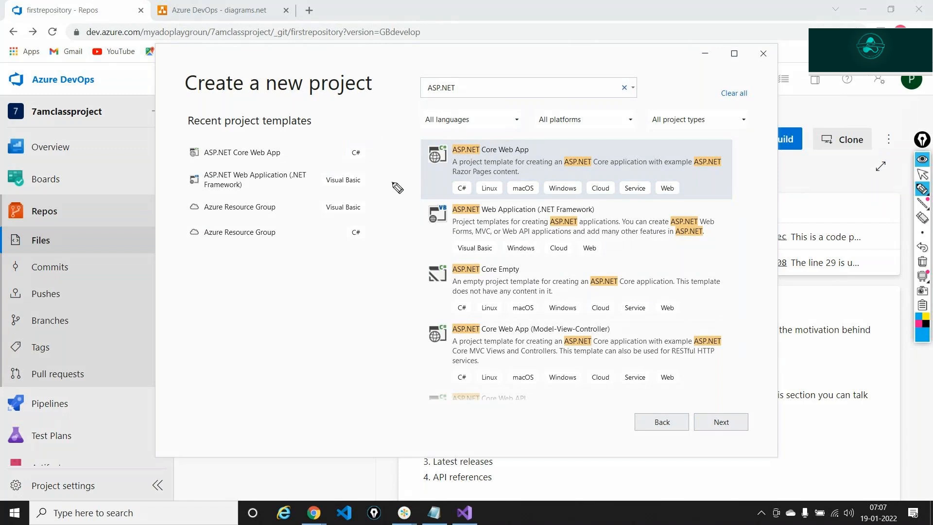
{"action": "left_click_drag", "start_coordinate": [392, 183], "coordinate": [417, 212]}
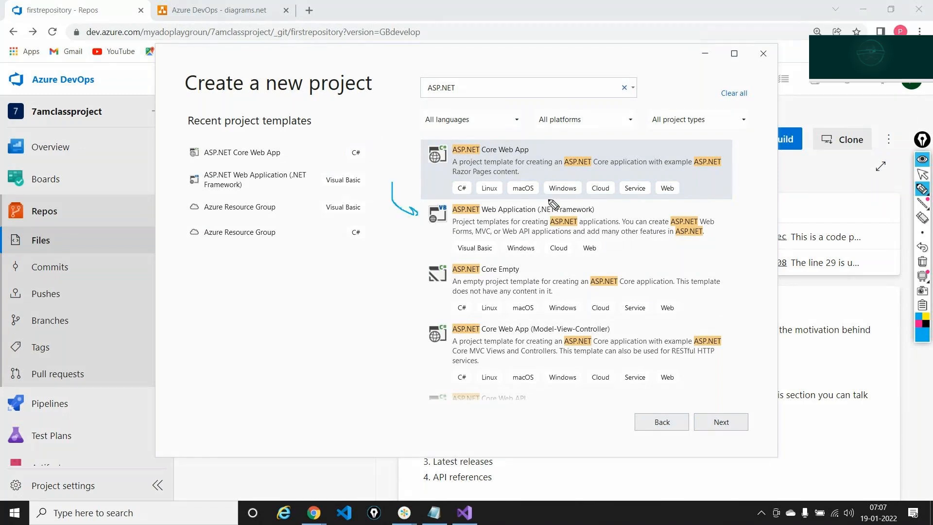
{"action": "mouse_move", "coordinate": [547, 198]}
{"action": "left_mouse_down"}
{"action": "mouse_move", "coordinate": [535, 208]}
{"action": "mouse_move", "coordinate": [602, 213]}
{"action": "mouse_move", "coordinate": [546, 202]}
{"action": "left_mouse_up"}
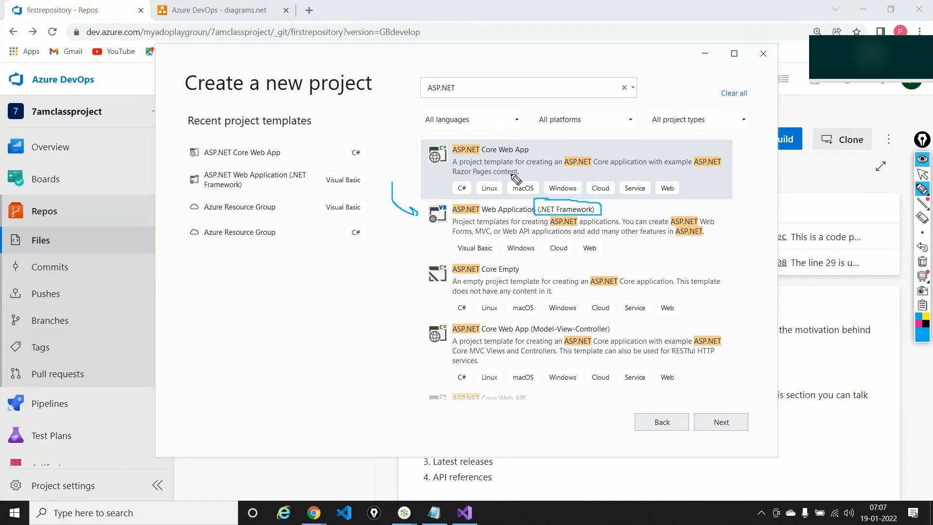
{"action": "left_click_drag", "start_coordinate": [459, 157], "coordinate": [530, 152]}
{"action": "left_click", "coordinate": [922, 261]}
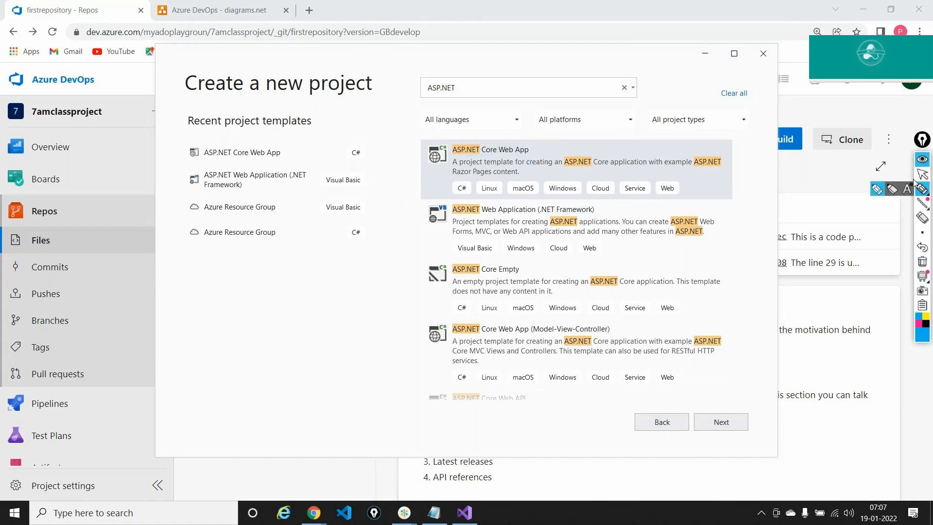
{"action": "left_click", "coordinate": [922, 175]}
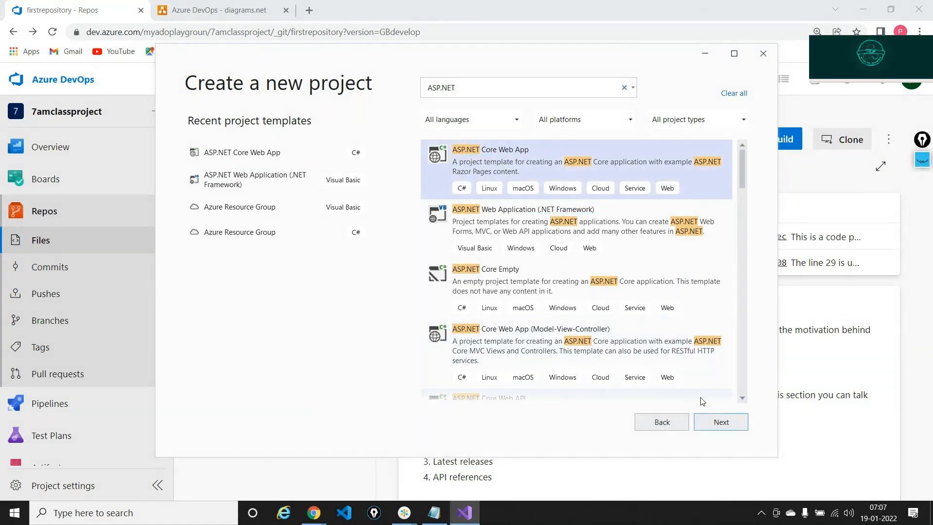
{"action": "left_click", "coordinate": [720, 422]}
- Name the project 'dotnetcoredemoapplica', create it on .NET Core 3.1, then minimize Visual Studio
{"action": "type", "text": "dotnetcore"}
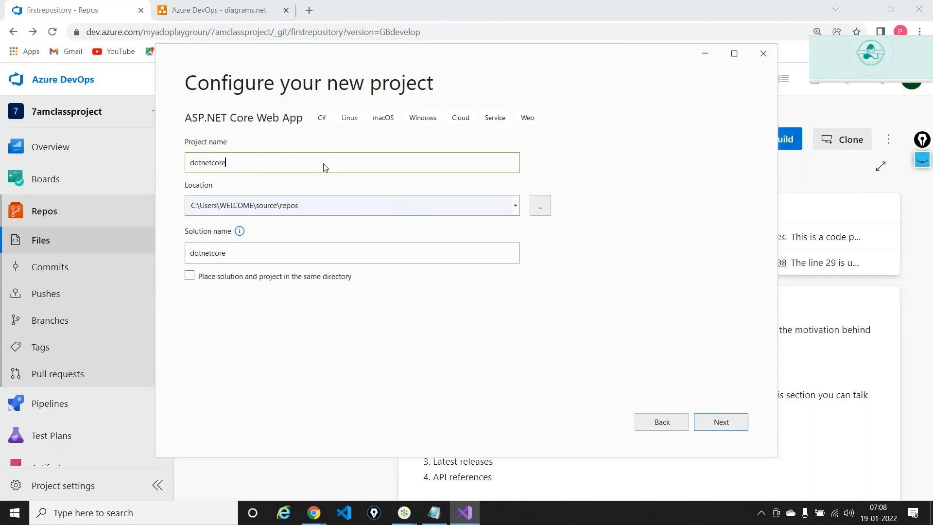
{"action": "type", "text": "demoapplicatn"}
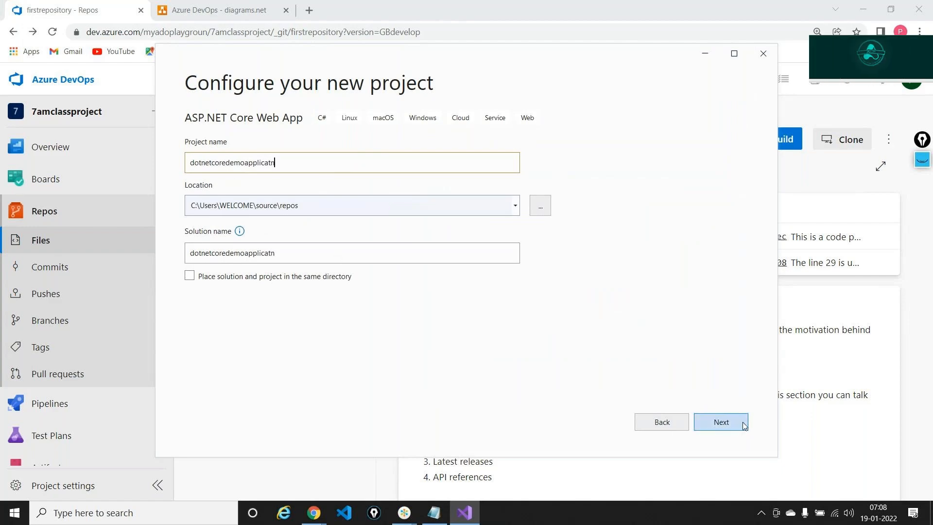
{"action": "left_click", "coordinate": [721, 422]}
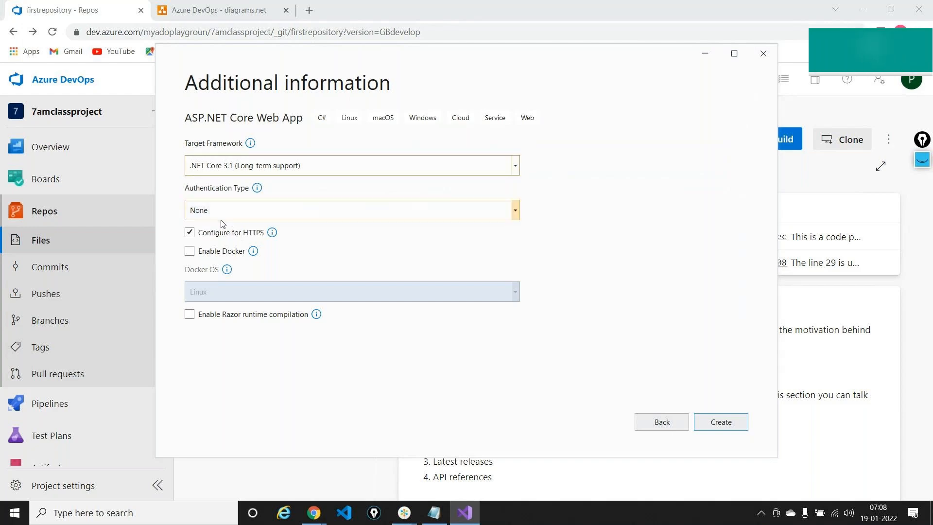
{"action": "left_click", "coordinate": [732, 426]}
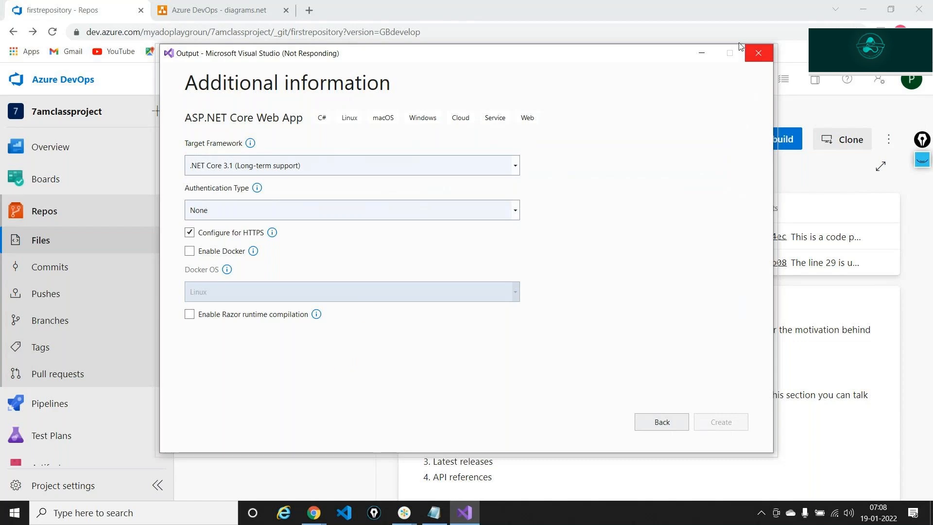
{"action": "left_click", "coordinate": [692, 60]}
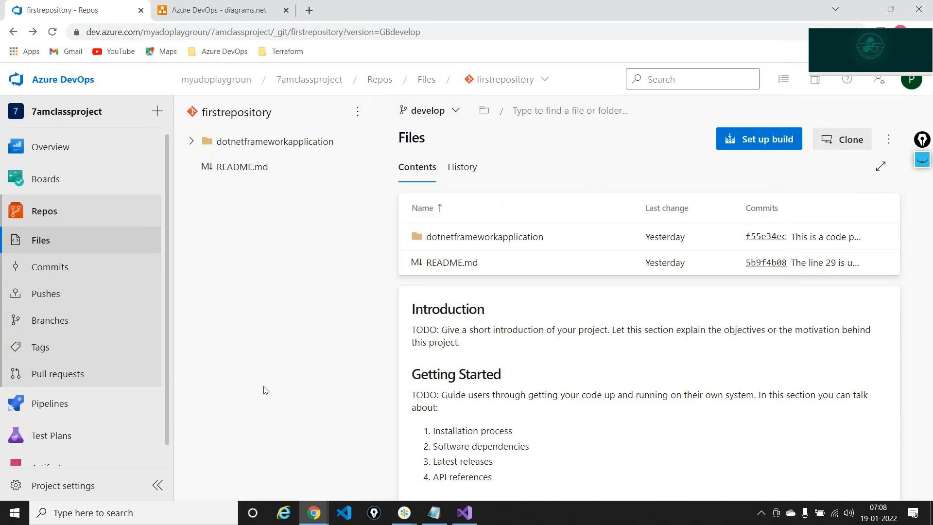
- Browse to H:\azuredevops\firstrepository in File Explorer and copy its full path
{"action": "key", "text": "super+e"}
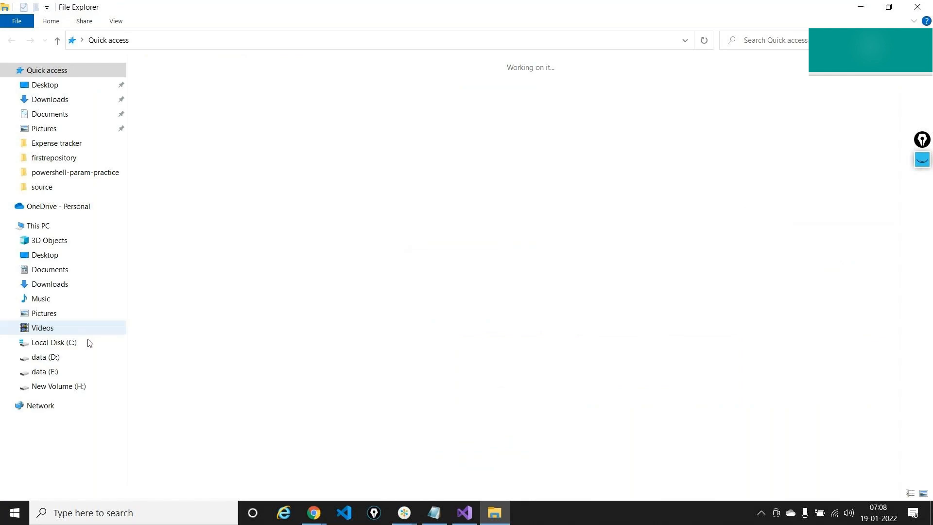
{"action": "left_click", "coordinate": [70, 386]}
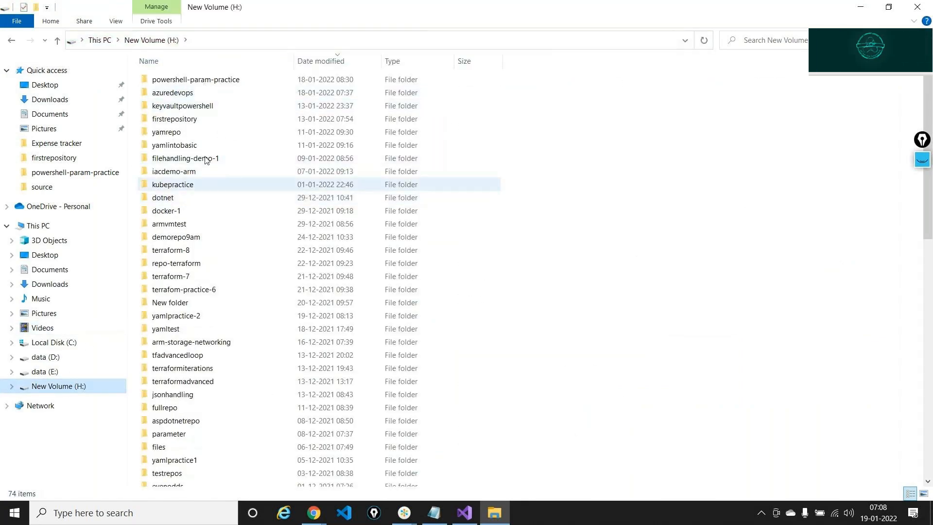
{"action": "double_click", "coordinate": [194, 92]}
{"action": "double_click", "coordinate": [181, 83]}
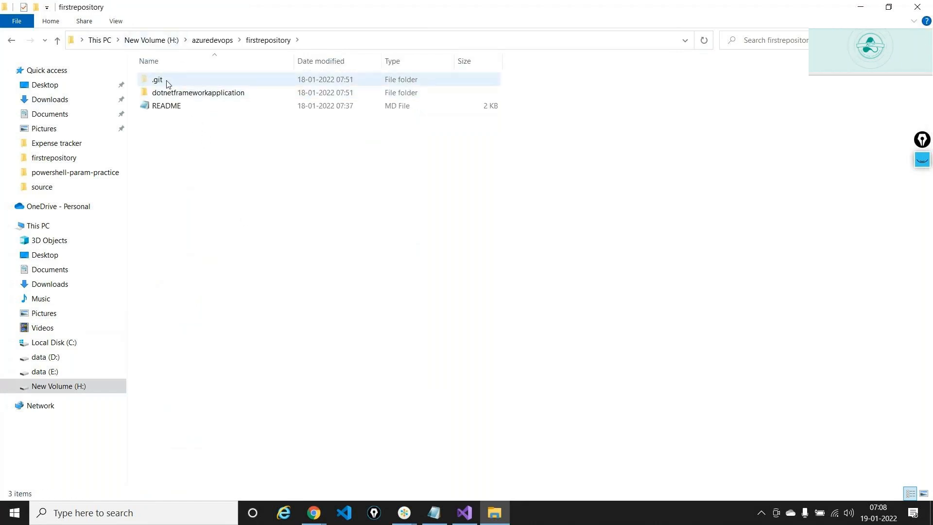
{"action": "left_click", "coordinate": [314, 44]}
{"action": "key", "text": "ctrl+c"}
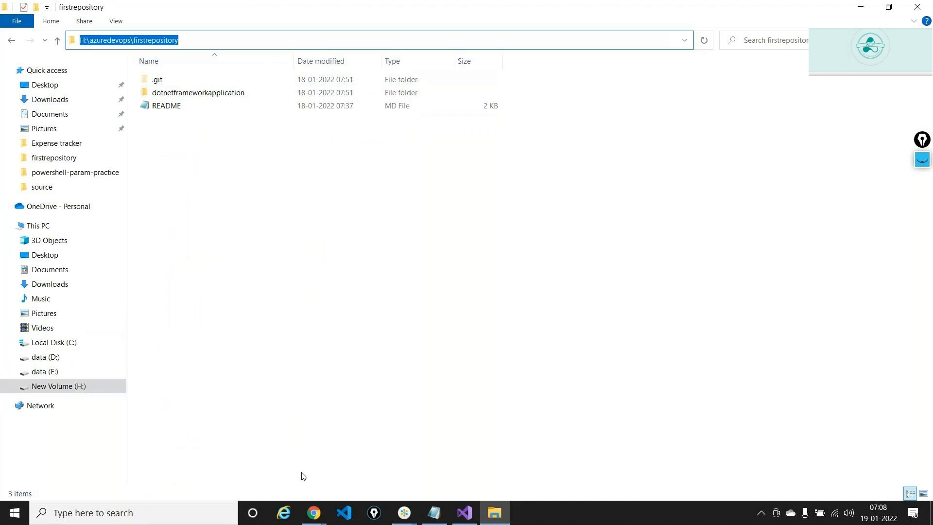
{"action": "left_click", "coordinate": [344, 519]}
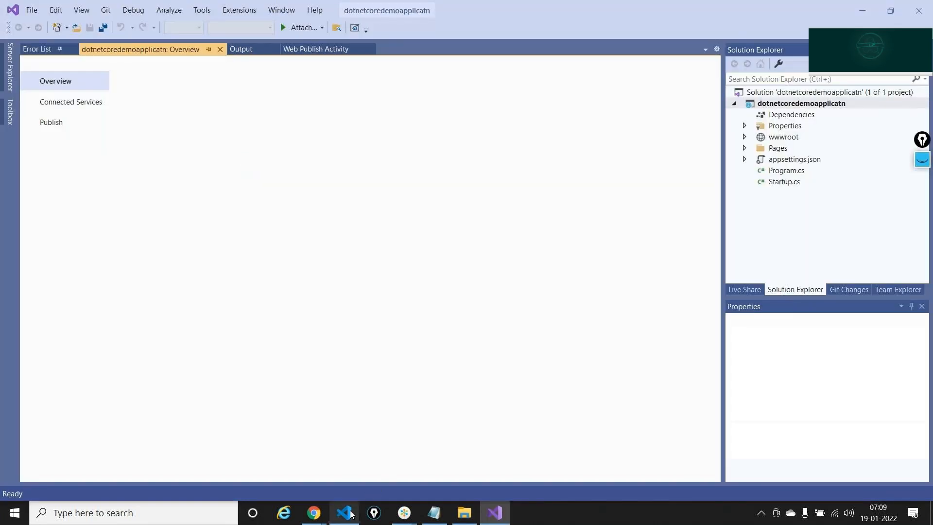
- In Visual Studio Code, open the pasted firstrepository path as the workspace folder
{"action": "left_click", "coordinate": [346, 512]}
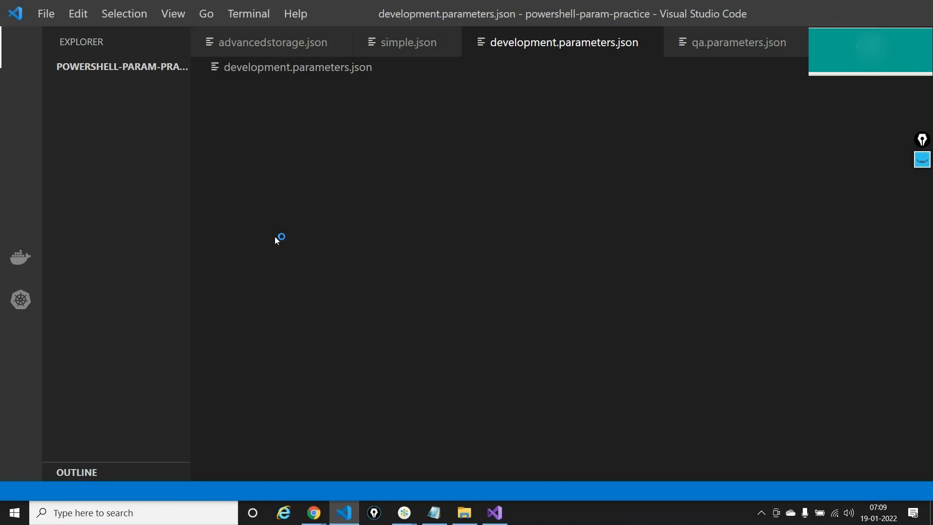
{"action": "left_click", "coordinate": [53, 15]}
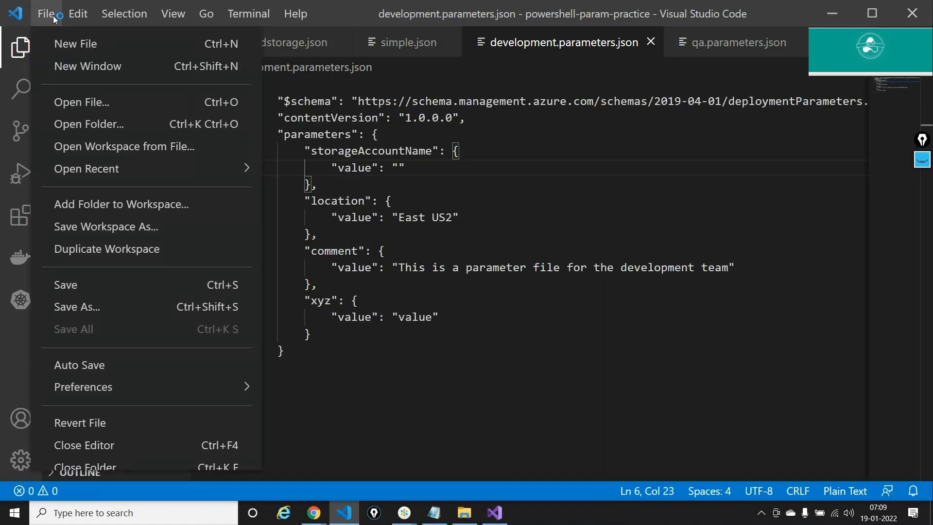
{"action": "left_click", "coordinate": [112, 130]}
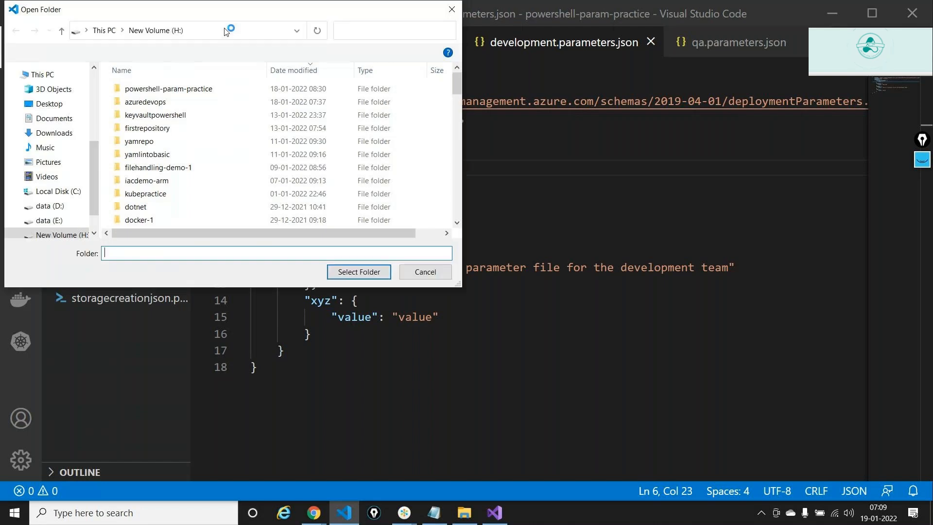
{"action": "left_click", "coordinate": [225, 30]}
{"action": "key", "text": "ctrl+v"}
{"action": "key", "text": "Return"}
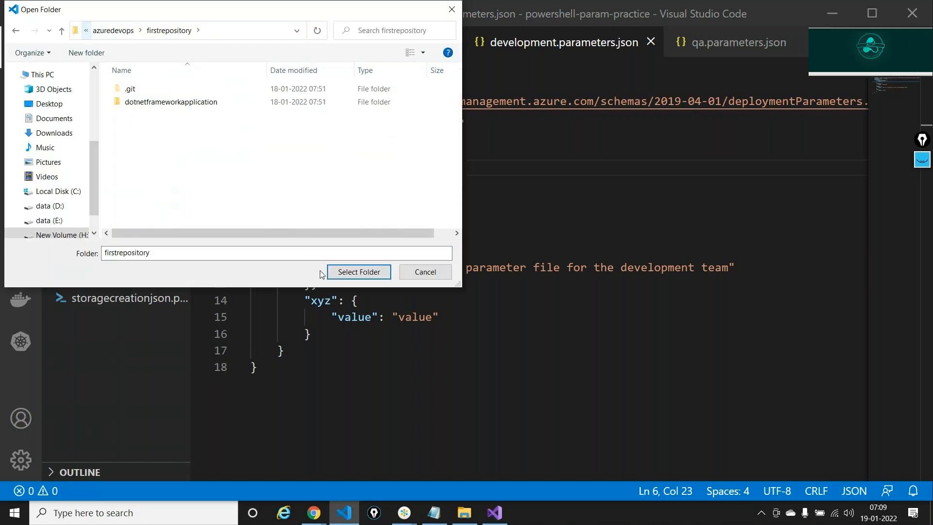
{"action": "left_click", "coordinate": [351, 273]}
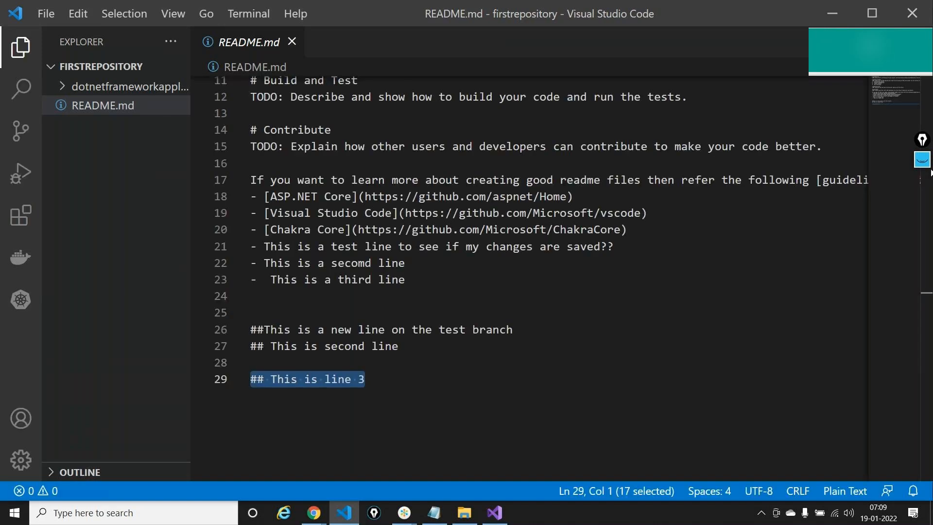
- Annotate the repository files and the FIRSTREPOSITORY workspace, then clear the marks
{"action": "left_click", "coordinate": [924, 162]}
{"action": "left_click", "coordinate": [923, 190]}
{"action": "left_click_drag", "start_coordinate": [97, 167], "coordinate": [92, 141]}
{"action": "left_click_drag", "start_coordinate": [175, 54], "coordinate": [165, 76]}
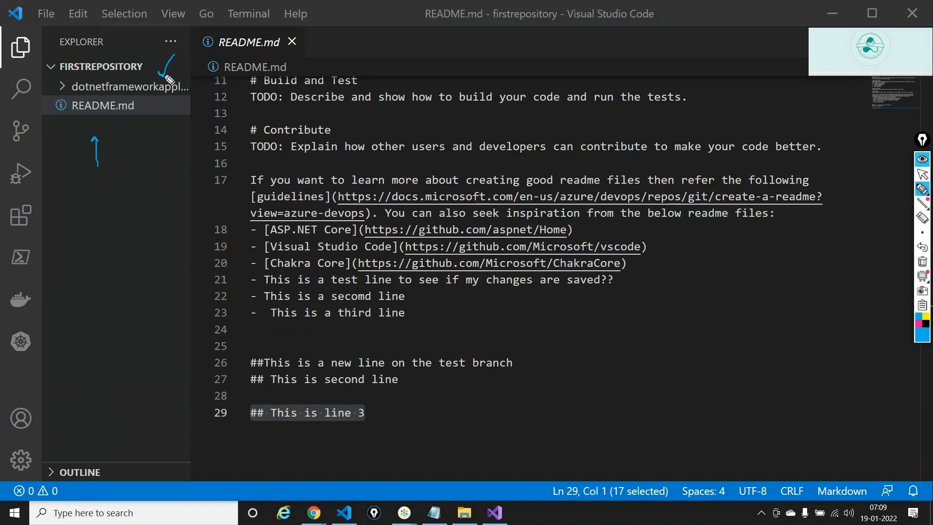
{"action": "left_click", "coordinate": [924, 265]}
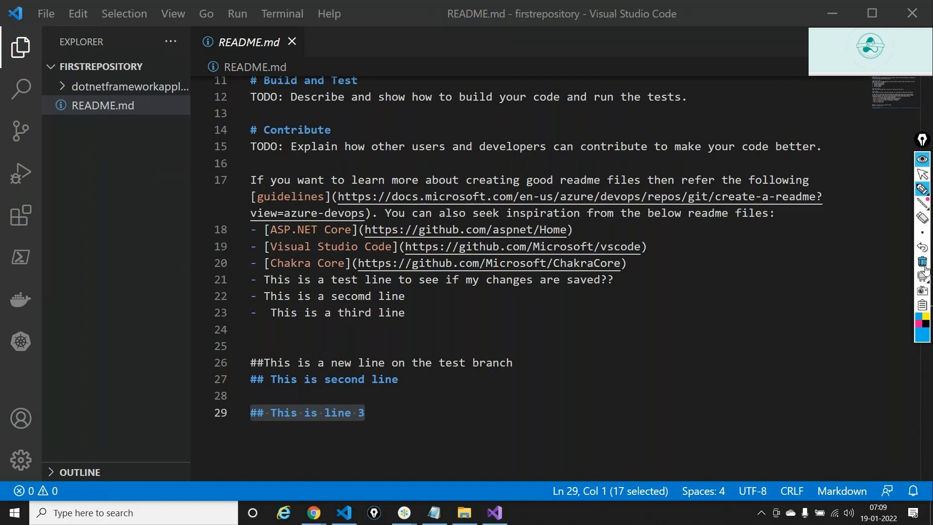
{"action": "left_click", "coordinate": [923, 173]}
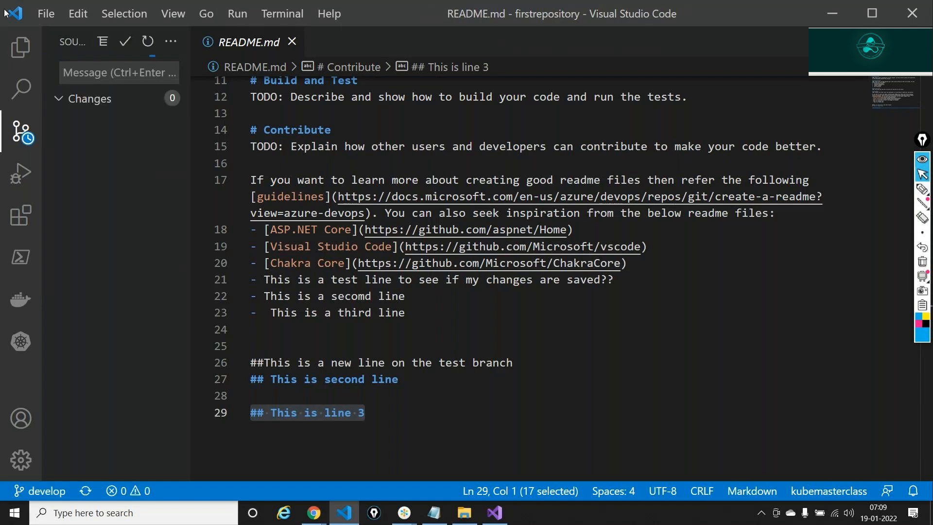
- Back in the file tree, circle the current develop branch, then switch to Visual Studio
{"action": "left_click", "coordinate": [21, 47]}
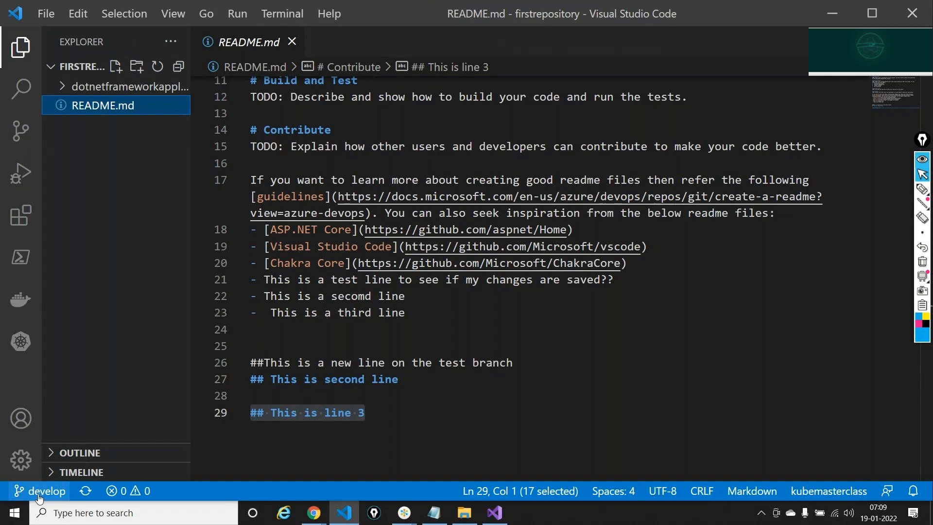
{"action": "left_click", "coordinate": [923, 188]}
{"action": "mouse_move", "coordinate": [118, 342]}
{"action": "left_mouse_down"}
{"action": "mouse_move", "coordinate": [50, 458]}
{"action": "mouse_move", "coordinate": [55, 446]}
{"action": "left_mouse_up"}
{"action": "mouse_move", "coordinate": [41, 481]}
{"action": "left_mouse_down"}
{"action": "mouse_move", "coordinate": [14, 480]}
{"action": "mouse_move", "coordinate": [29, 505]}
{"action": "mouse_move", "coordinate": [57, 480]}
{"action": "left_mouse_up"}
{"action": "left_click", "coordinate": [923, 264]}
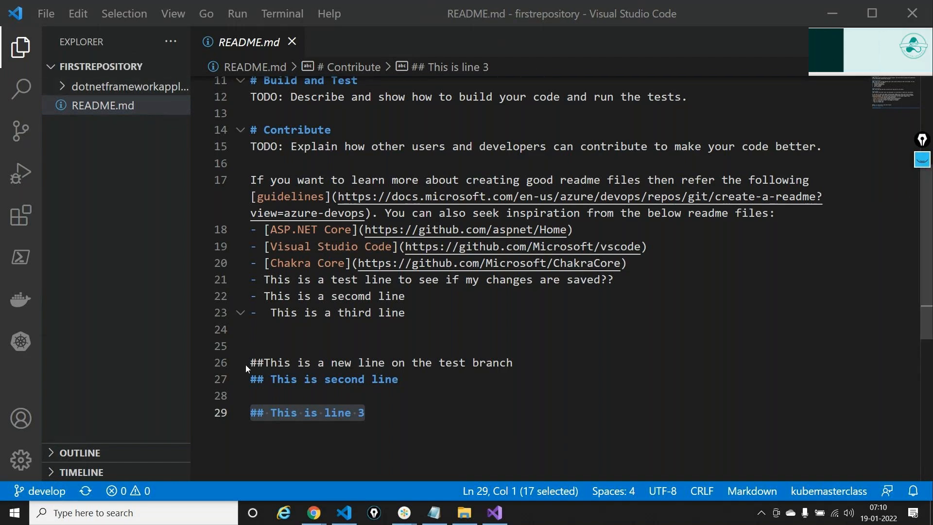
{"action": "left_click", "coordinate": [495, 512]}
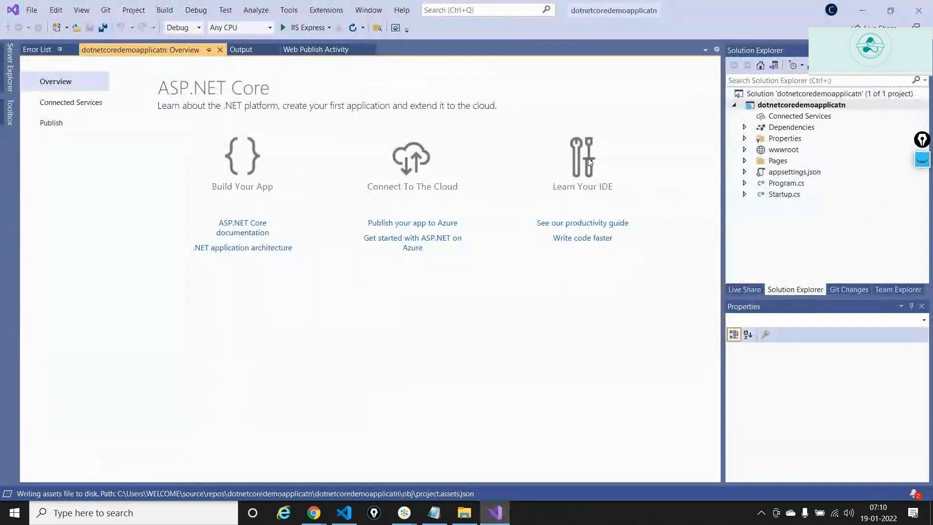
- Open the dotnetcoredemoapplicatn project's folder in File Explorer from Solution Explorer
{"action": "left_click", "coordinate": [795, 105]}
{"action": "right_click", "coordinate": [796, 106]}
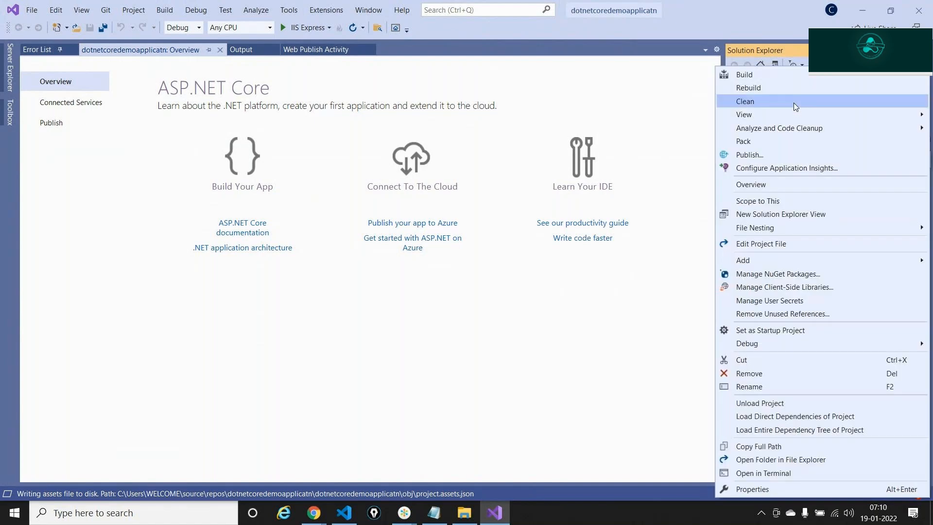
{"action": "left_click", "coordinate": [797, 465]}
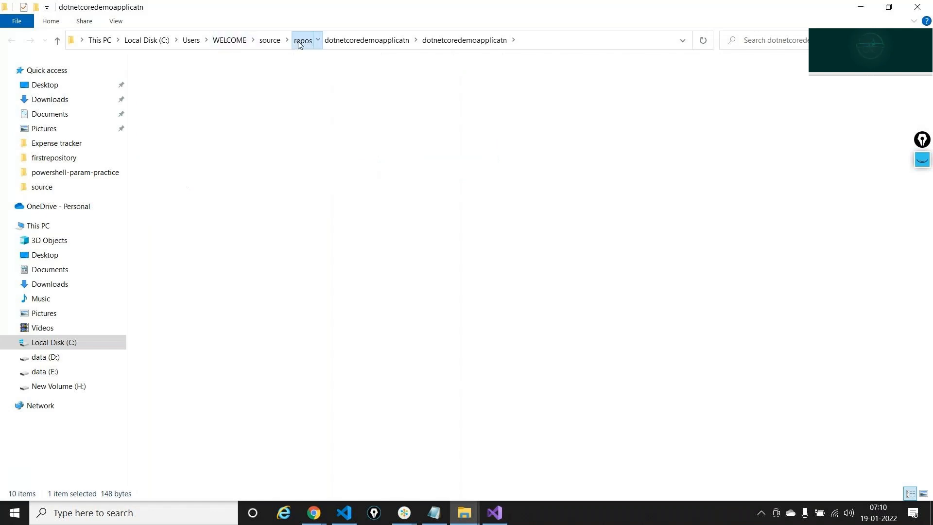
- Browse up to the repos folder, look inside dotnetcoredemoapplicatn, and check the firstrepository window
{"action": "left_click", "coordinate": [302, 40]}
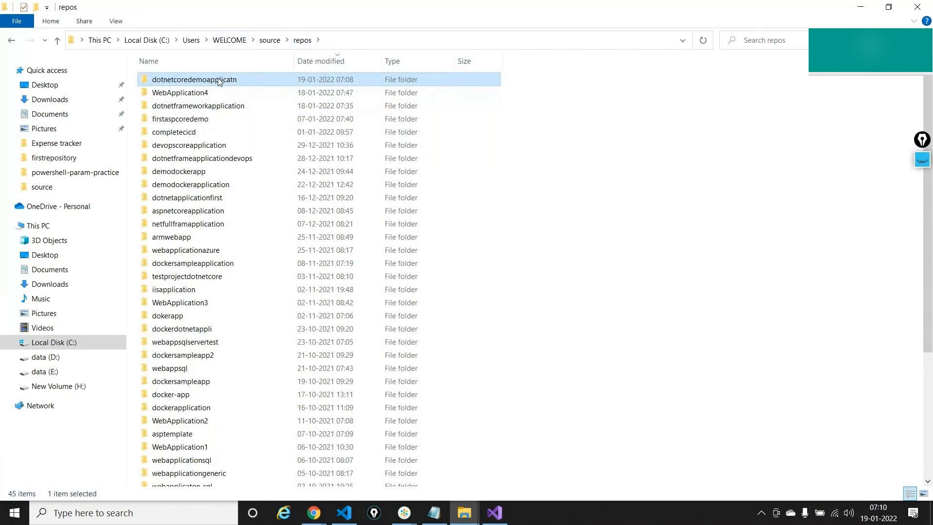
{"action": "double_click", "coordinate": [219, 80]}
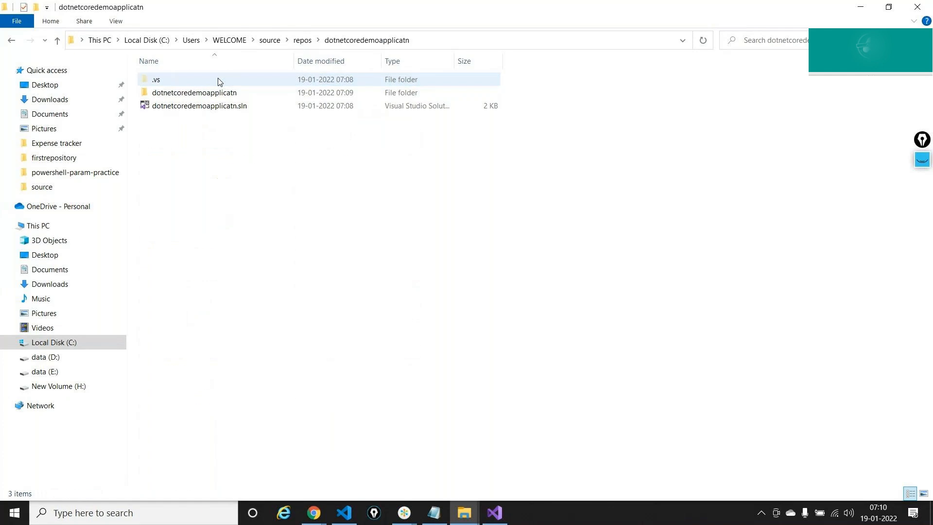
{"action": "left_click", "coordinate": [11, 40]}
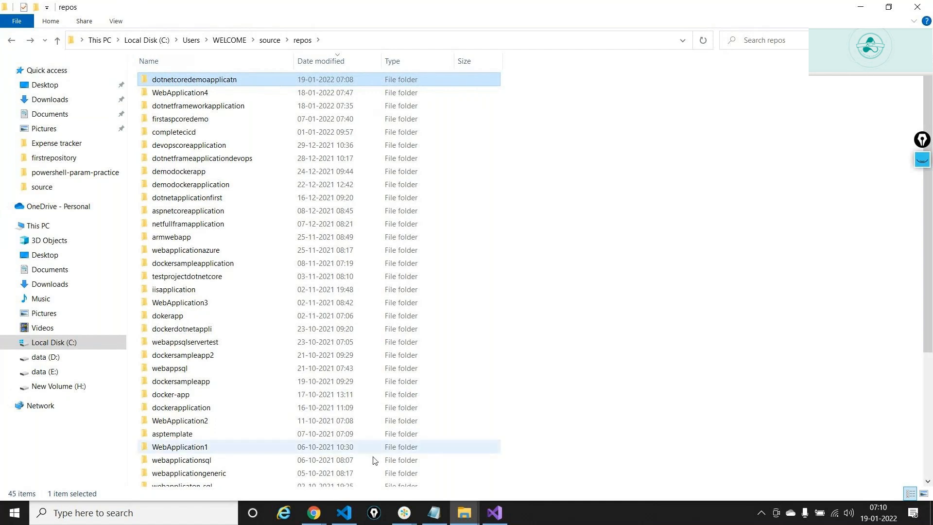
{"action": "left_click", "coordinate": [463, 515]}
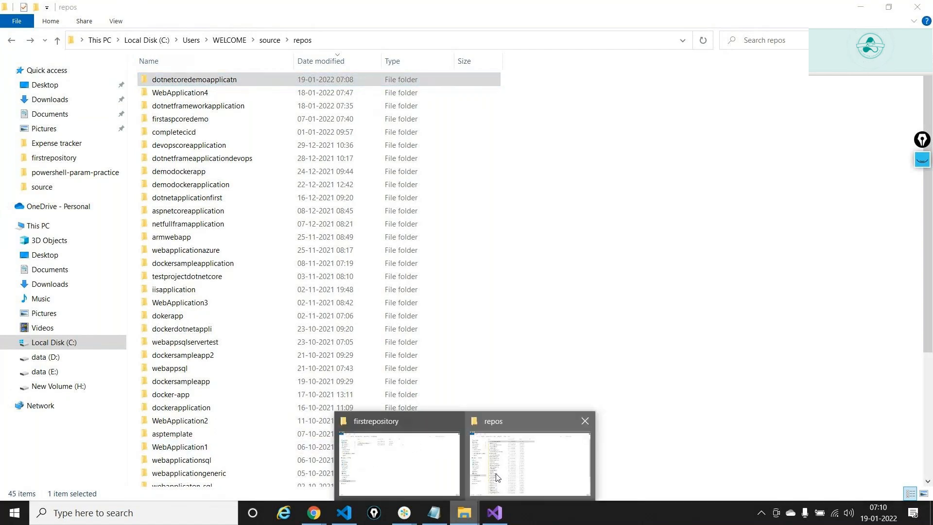
{"action": "left_click", "coordinate": [452, 466]}
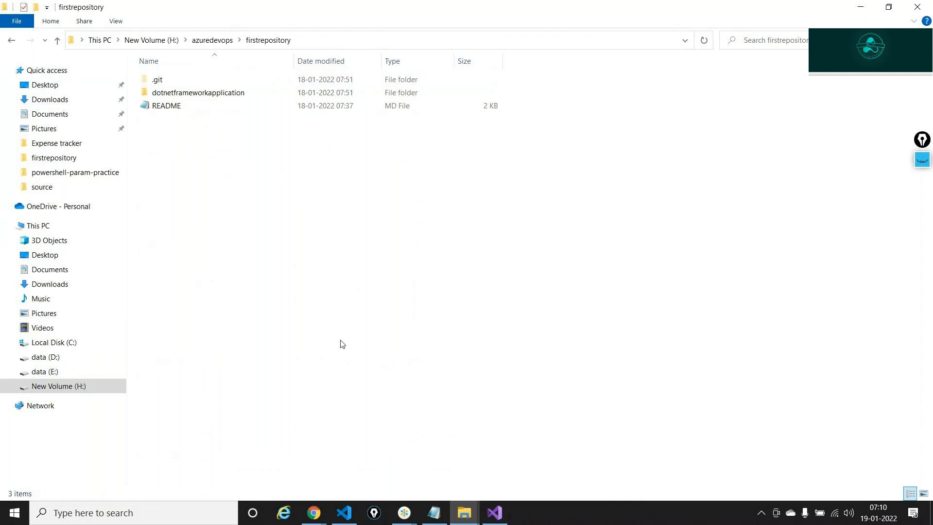
- Copy the dotnetcoredemoapplicatn folder from the repos window
{"action": "mouse_move", "coordinate": [464, 523]}
{"action": "left_click", "coordinate": [528, 454]}
{"action": "right_click", "coordinate": [264, 78]}
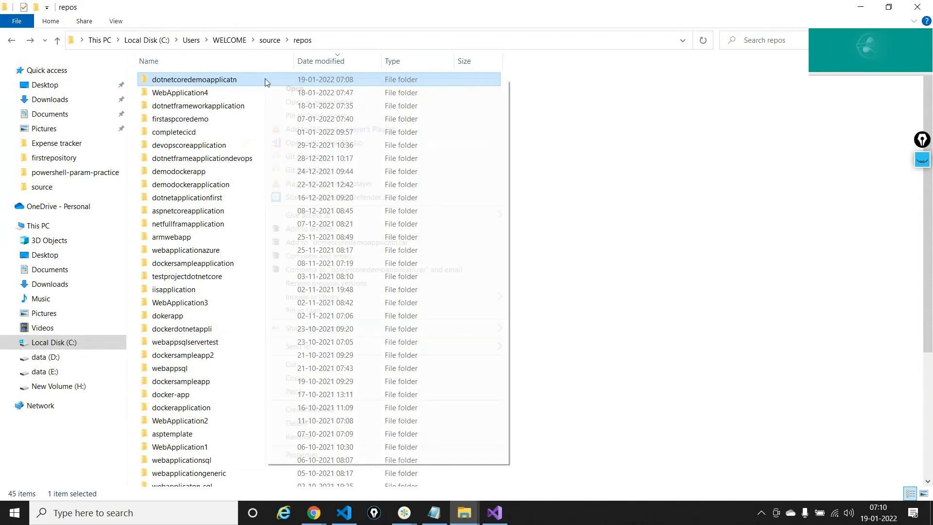
{"action": "left_click", "coordinate": [305, 378]}
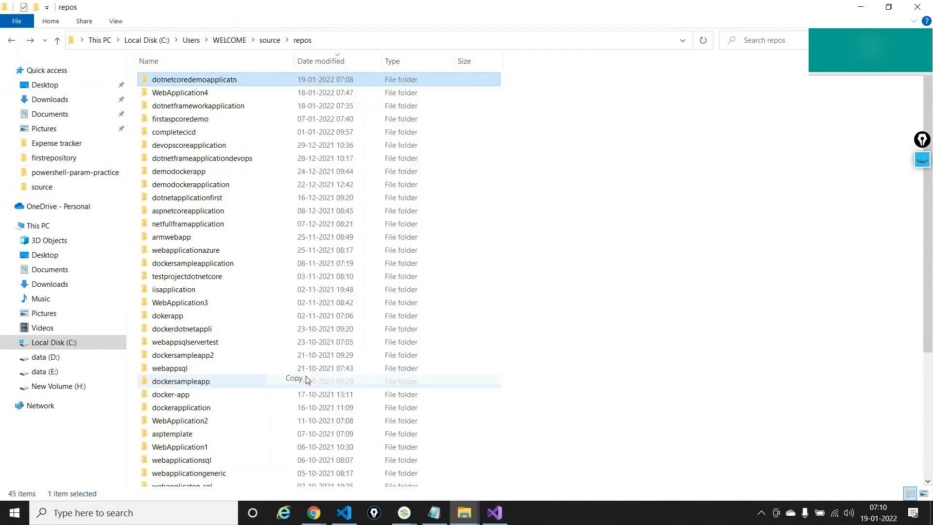
{"action": "left_click", "coordinate": [464, 513]}
- Paste the dotnetcoredemoapplicatn folder into firstrepository
{"action": "left_click", "coordinate": [379, 473]}
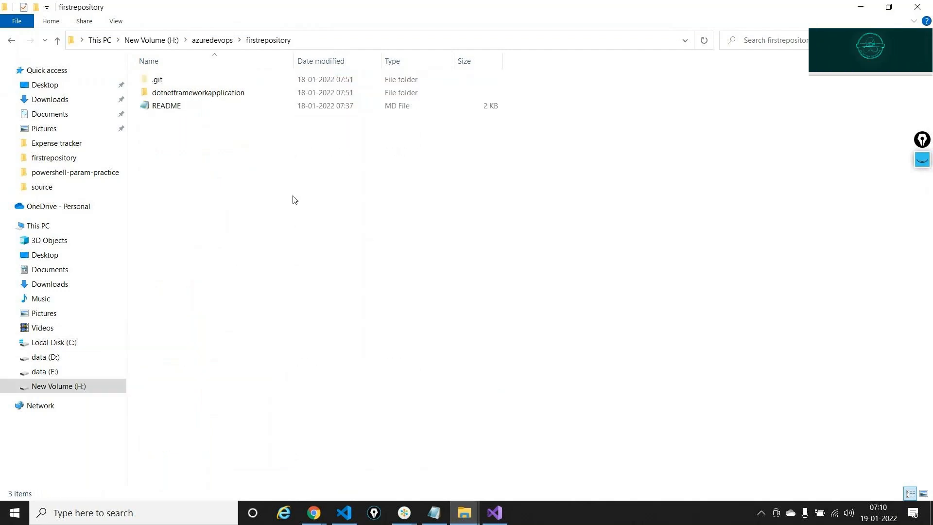
{"action": "right_click", "coordinate": [285, 189]}
{"action": "left_click", "coordinate": [319, 268]}
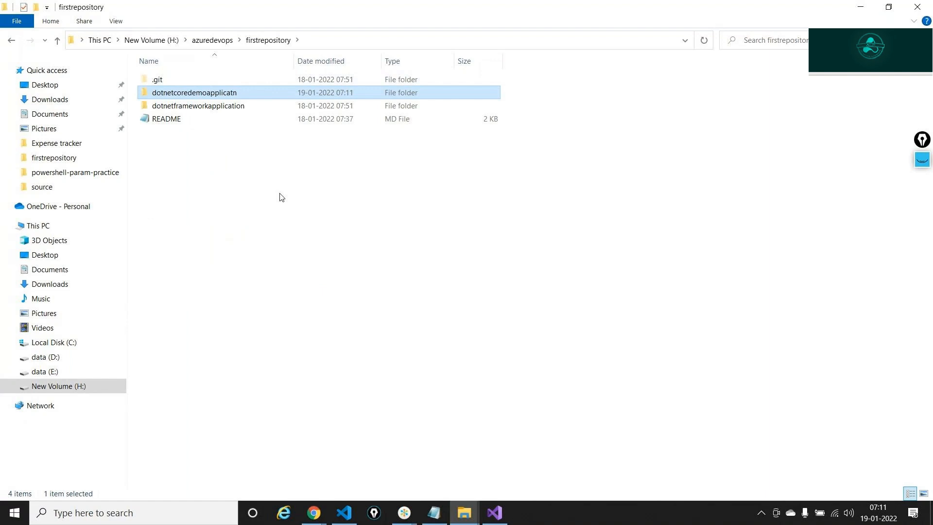
{"action": "left_click", "coordinate": [276, 193]}
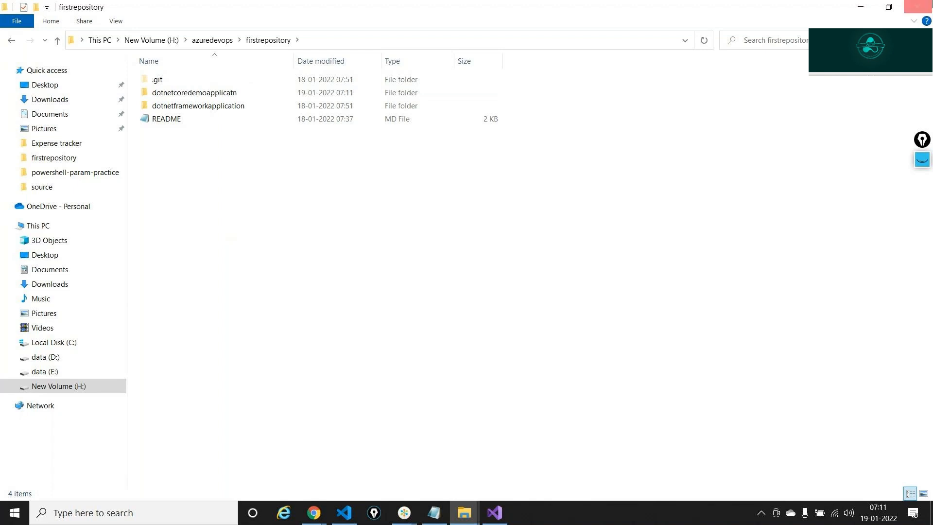
- Mark the .git folder with a highlighter arrow, clear it, and bring Visual Studio Code forward
{"action": "left_click", "coordinate": [921, 163]}
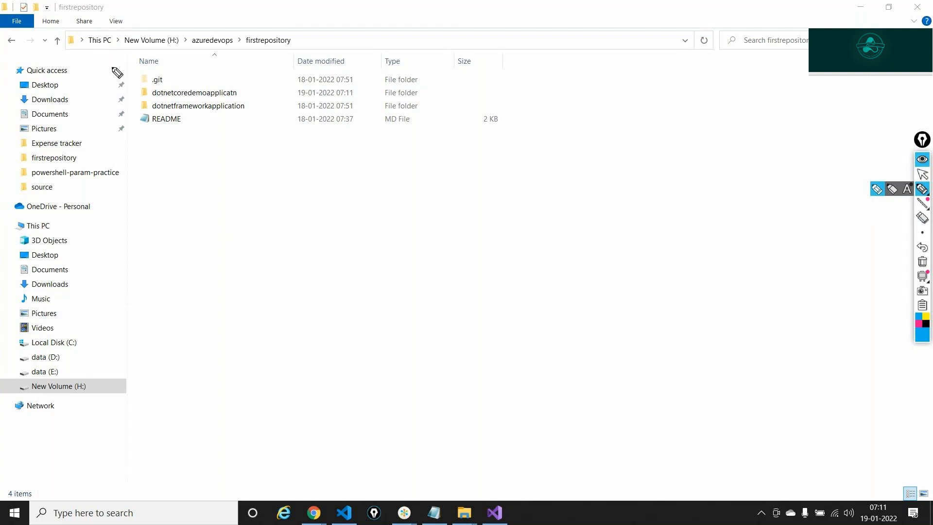
{"action": "mouse_move", "coordinate": [112, 64]}
{"action": "left_mouse_down"}
{"action": "mouse_move", "coordinate": [135, 85]}
{"action": "mouse_move", "coordinate": [163, 89]}
{"action": "mouse_move", "coordinate": [173, 76]}
{"action": "mouse_move", "coordinate": [150, 73]}
{"action": "left_mouse_up"}
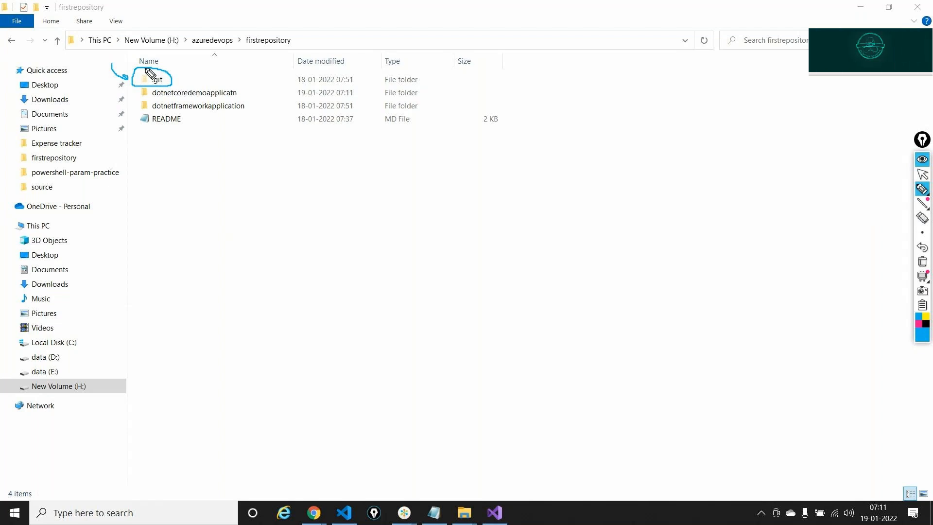
{"action": "left_click", "coordinate": [922, 261]}
{"action": "left_click", "coordinate": [922, 174]}
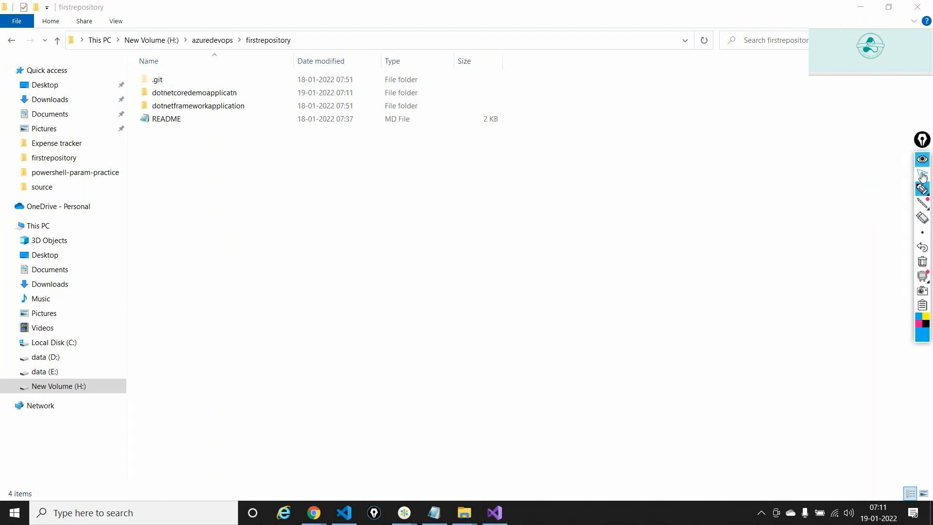
{"action": "left_click", "coordinate": [346, 513]}
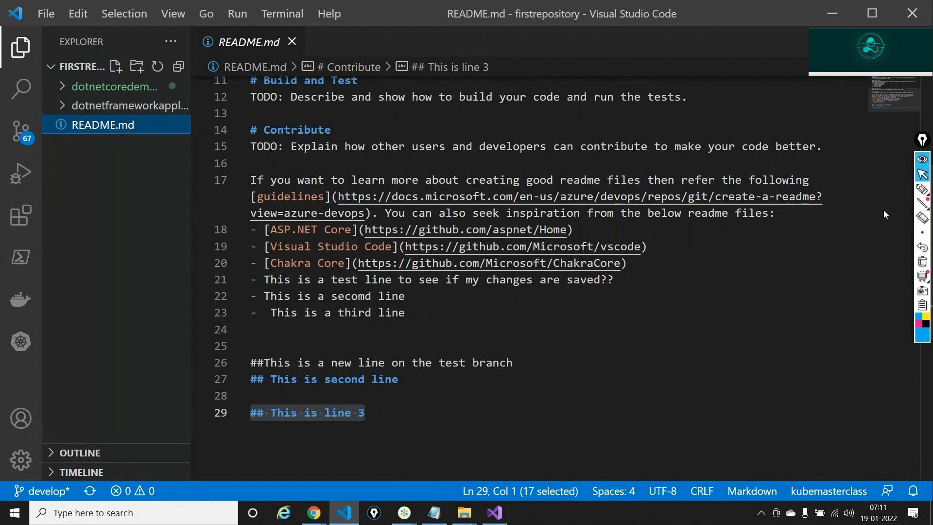
- Annotate the FIRSTREPOSITORY workspace and the 67 pending changes count with the pen, then clear it
{"action": "left_click", "coordinate": [922, 189]}
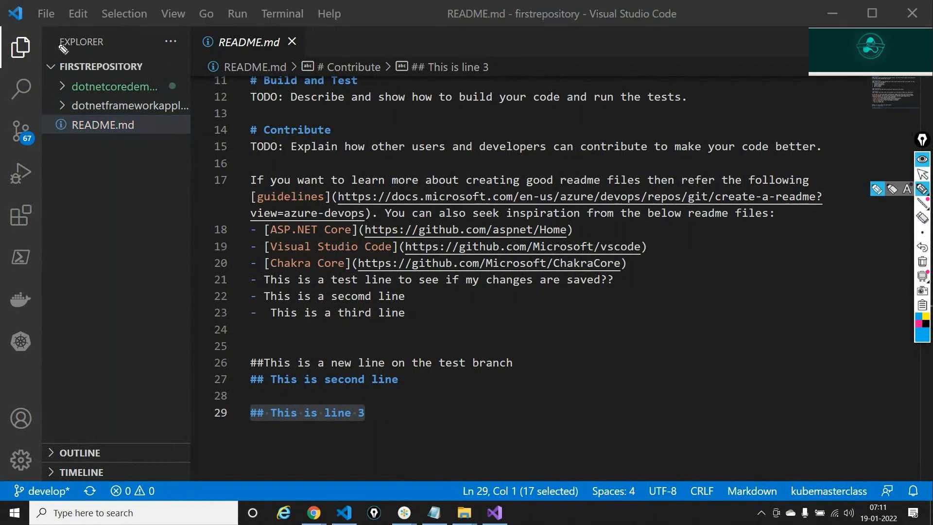
{"action": "mouse_move", "coordinate": [167, 49]}
{"action": "left_mouse_down"}
{"action": "mouse_move", "coordinate": [152, 75]}
{"action": "mouse_move", "coordinate": [148, 68]}
{"action": "left_mouse_up"}
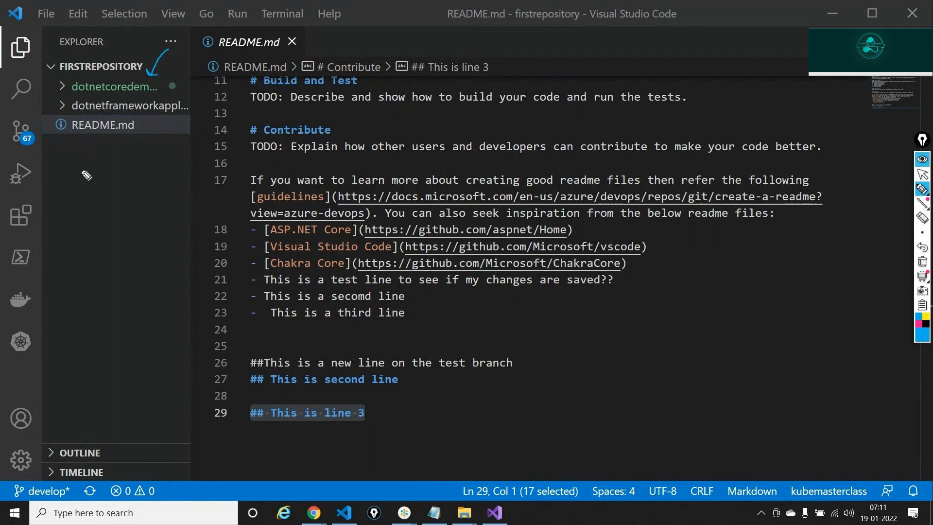
{"action": "mouse_move", "coordinate": [82, 170]}
{"action": "left_mouse_down"}
{"action": "mouse_move", "coordinate": [27, 115]}
{"action": "mouse_move", "coordinate": [9, 146]}
{"action": "mouse_move", "coordinate": [39, 152]}
{"action": "left_mouse_up"}
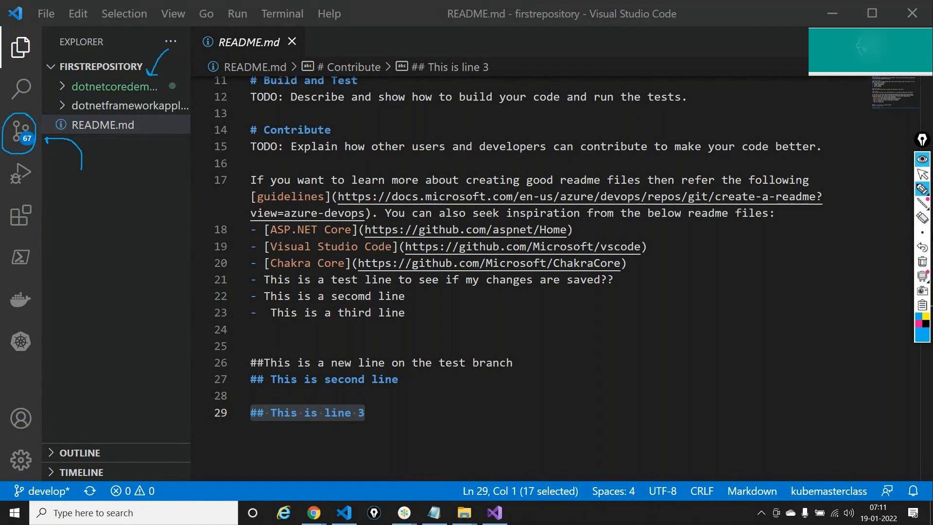
{"action": "mouse_move", "coordinate": [88, 391]}
{"action": "left_mouse_down"}
{"action": "mouse_move", "coordinate": [61, 430]}
{"action": "mouse_move", "coordinate": [61, 470]}
{"action": "left_mouse_up"}
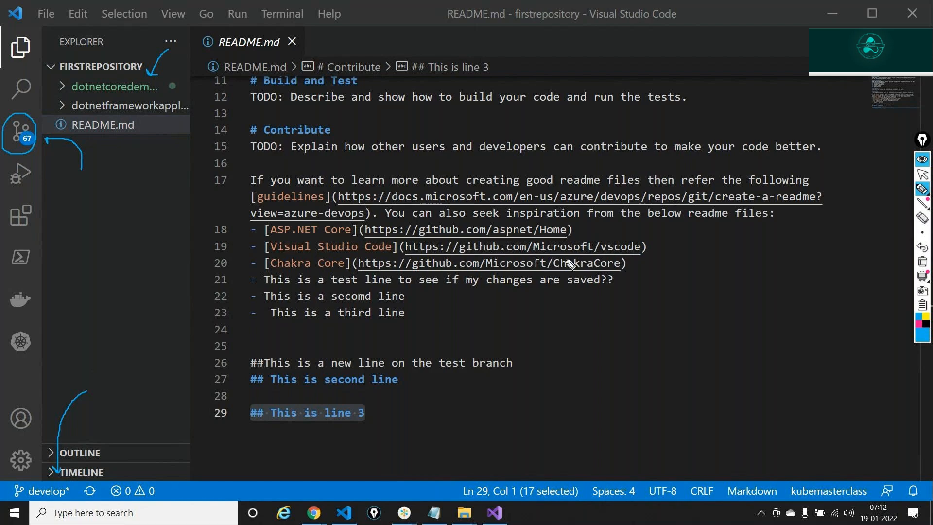
{"action": "left_click", "coordinate": [922, 261]}
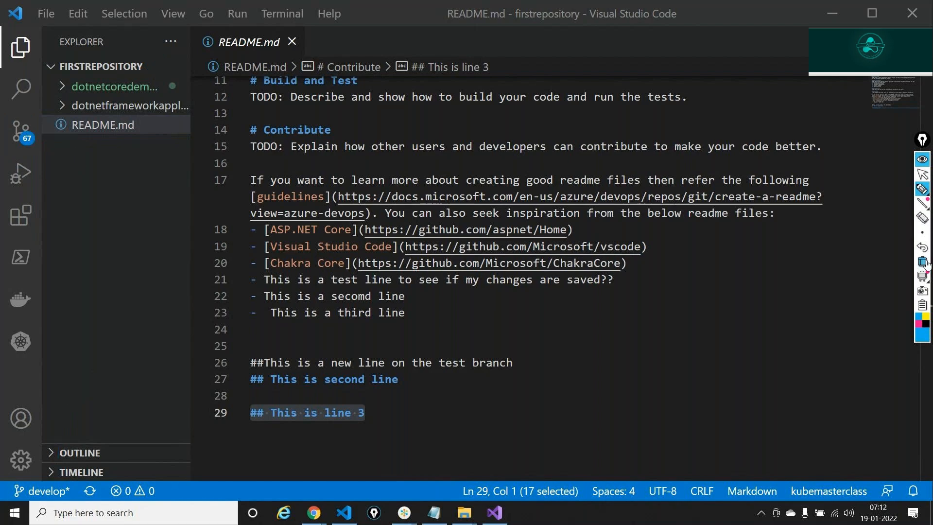
{"action": "left_click", "coordinate": [923, 171]}
{"action": "left_click", "coordinate": [923, 166]}
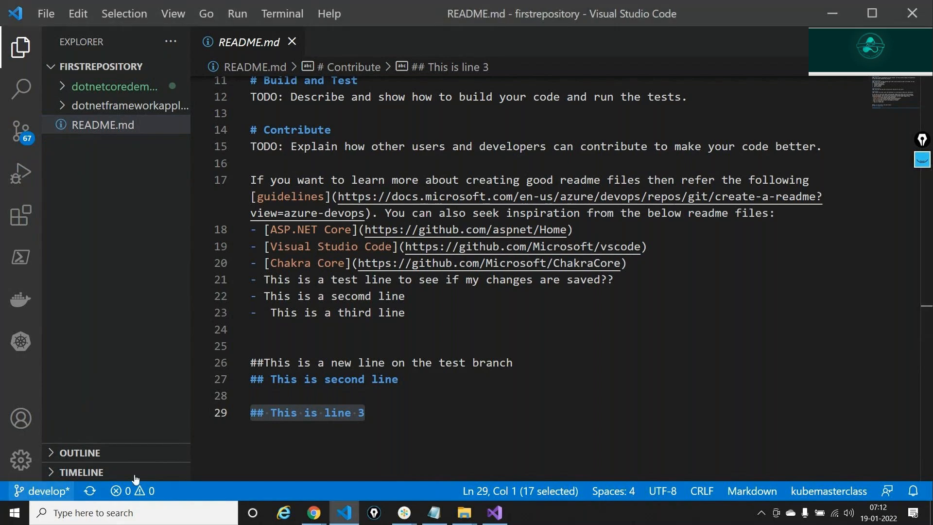
- Create and check out a new branch feature-dotnetcore based on develop
{"action": "left_click", "coordinate": [43, 491]}
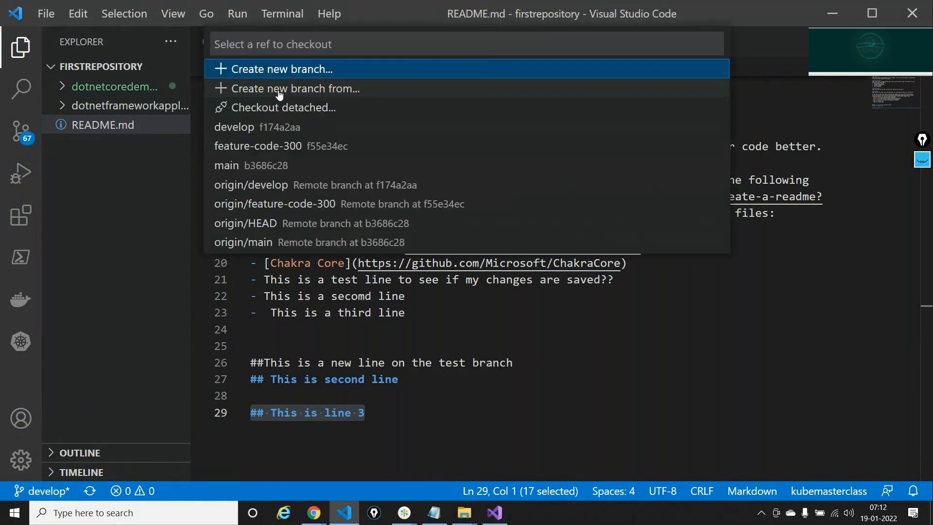
{"action": "left_click", "coordinate": [279, 91]}
{"action": "type", "text": "fe"}
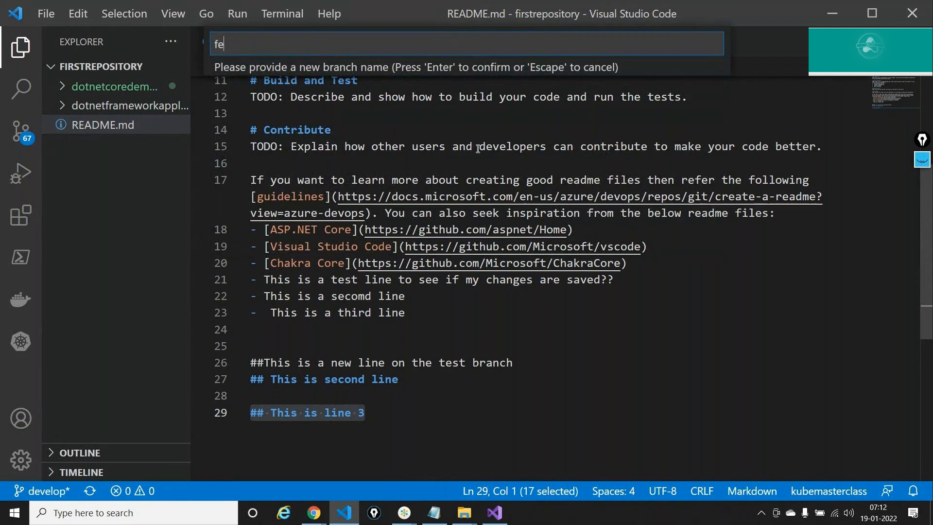
{"action": "type", "text": "ature-dotnetcore"}
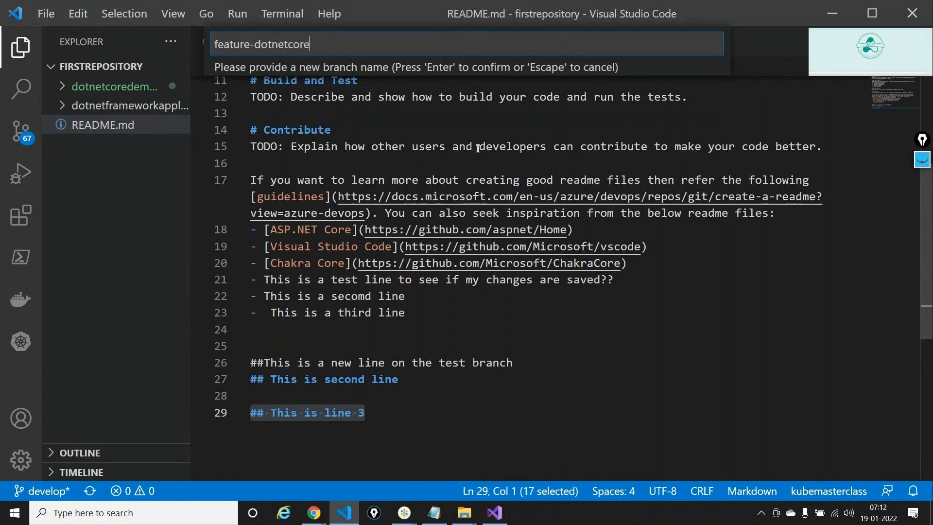
{"action": "key", "text": "Return"}
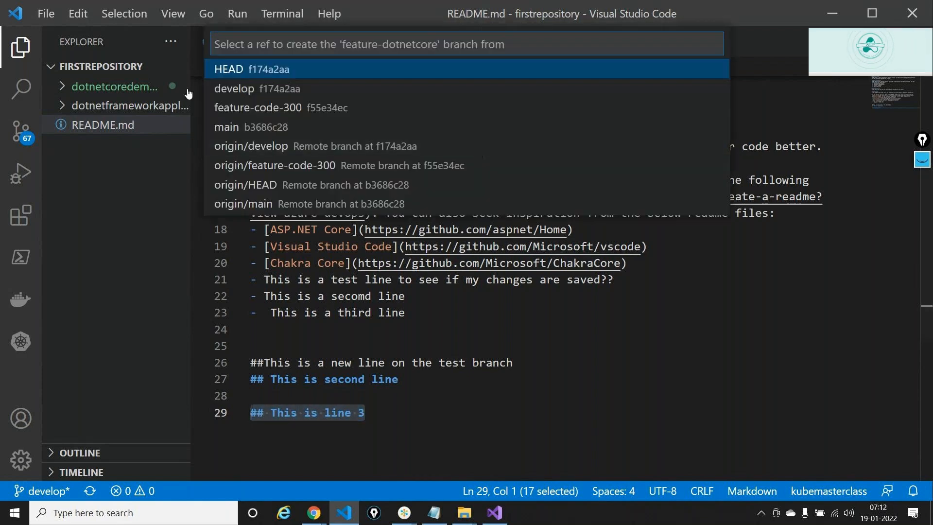
{"action": "left_click", "coordinate": [232, 93]}
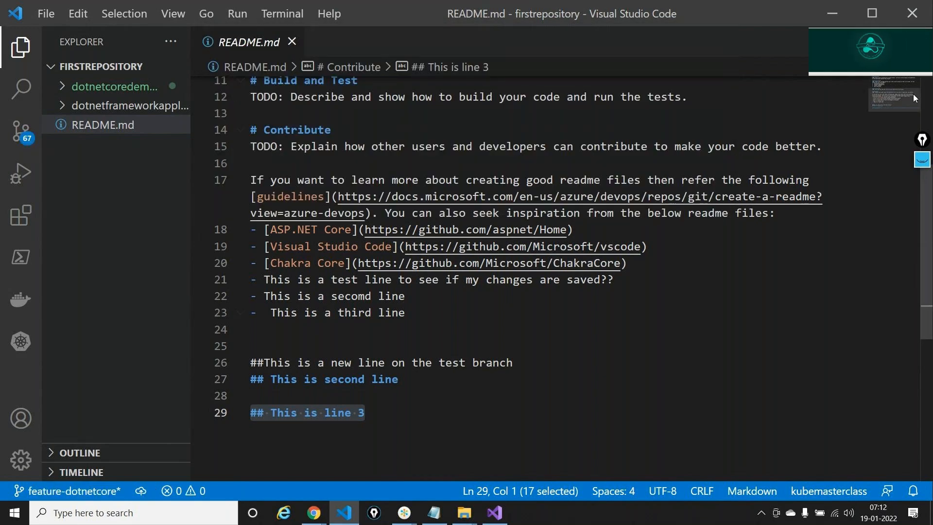
- Annotate the current branch name with a checkout note, then clear it
{"action": "left_click", "coordinate": [921, 160]}
{"action": "left_click", "coordinate": [920, 188]}
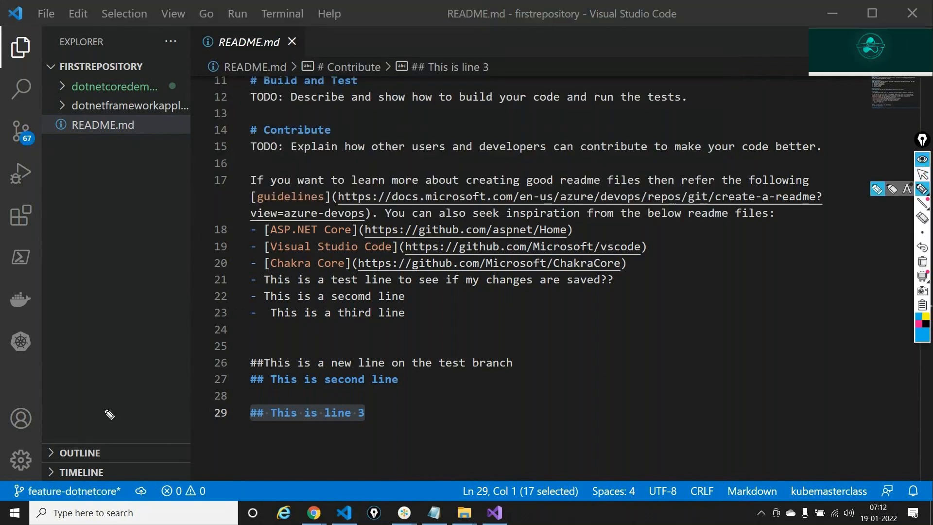
{"action": "mouse_move", "coordinate": [103, 405]}
{"action": "left_mouse_down"}
{"action": "mouse_move", "coordinate": [86, 448]}
{"action": "mouse_move", "coordinate": [91, 478]}
{"action": "mouse_move", "coordinate": [33, 476]}
{"action": "mouse_move", "coordinate": [41, 510]}
{"action": "mouse_move", "coordinate": [110, 520]}
{"action": "mouse_move", "coordinate": [76, 474]}
{"action": "mouse_move", "coordinate": [138, 411]}
{"action": "left_mouse_up"}
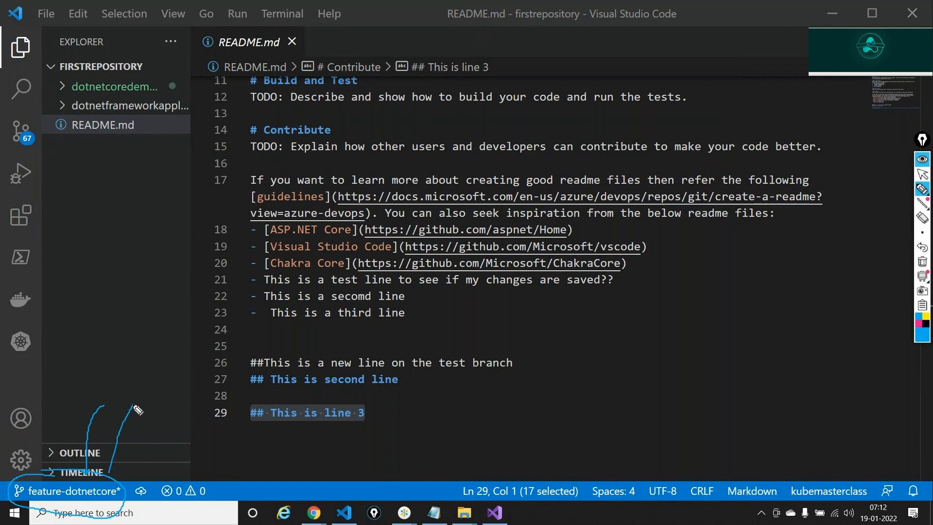
{"action": "mouse_move", "coordinate": [142, 375]}
{"action": "left_mouse_down"}
{"action": "mouse_move", "coordinate": [146, 390]}
{"action": "mouse_move", "coordinate": [205, 352]}
{"action": "left_mouse_up"}
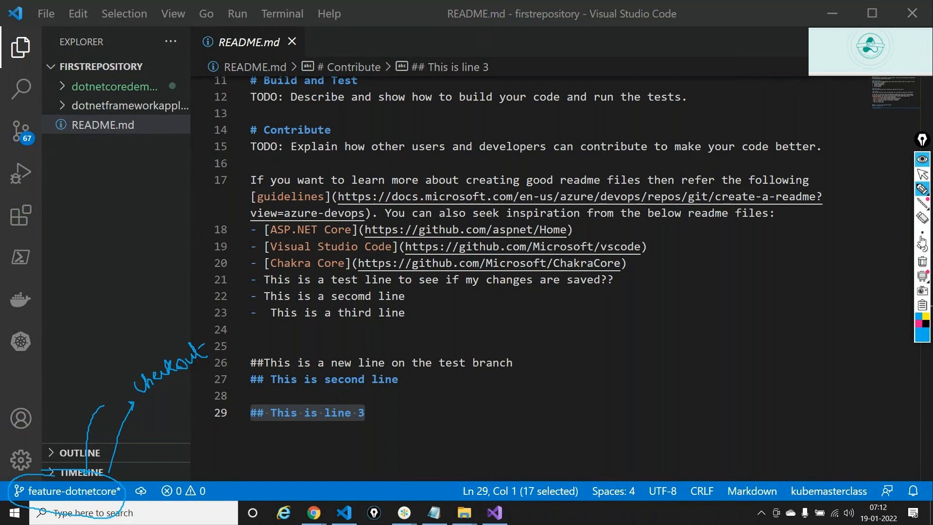
{"action": "left_click", "coordinate": [923, 176]}
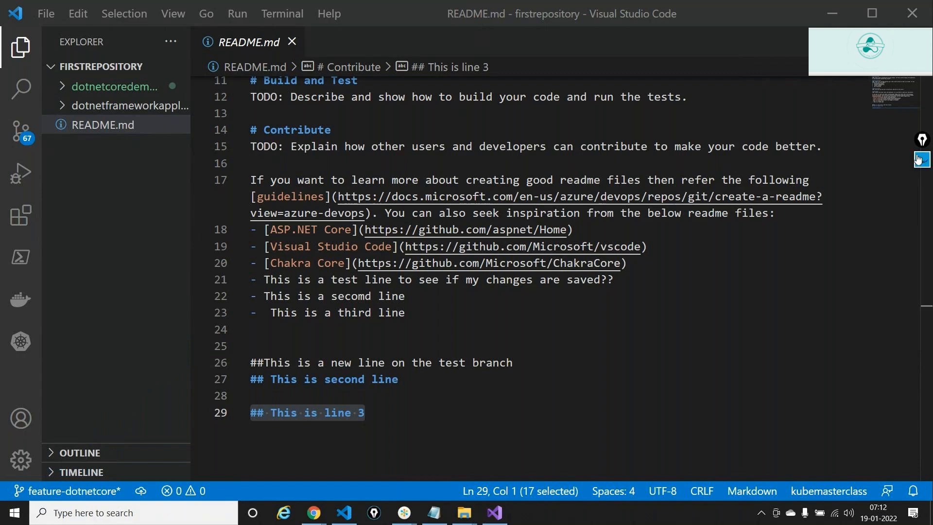
- Stage all 67 changes, commit as 'This is a dot net core application', and publish the branch
{"action": "left_click", "coordinate": [20, 144]}
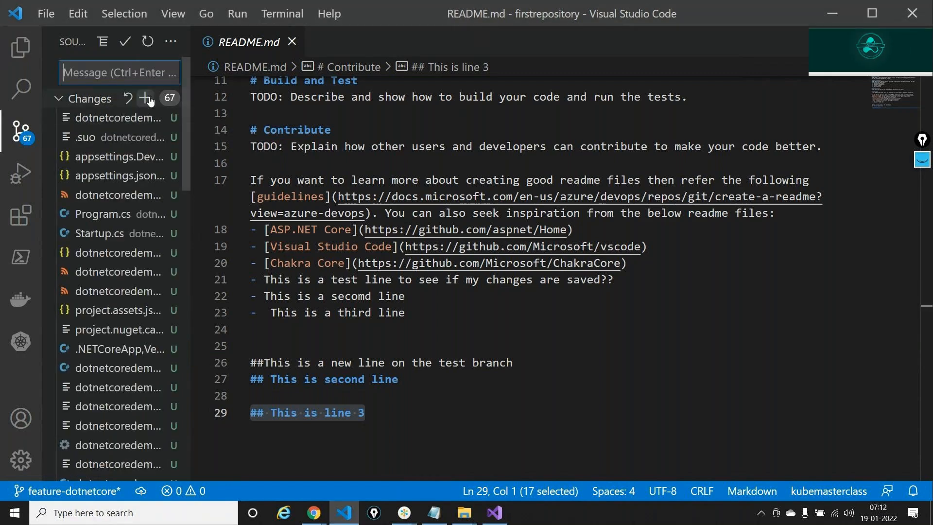
{"action": "left_click", "coordinate": [149, 98]}
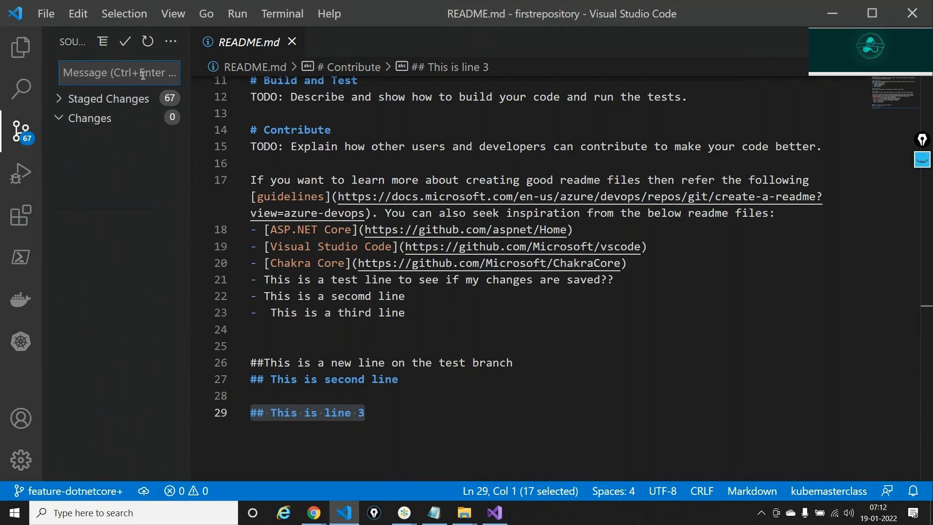
{"action": "type", "text": "This"}
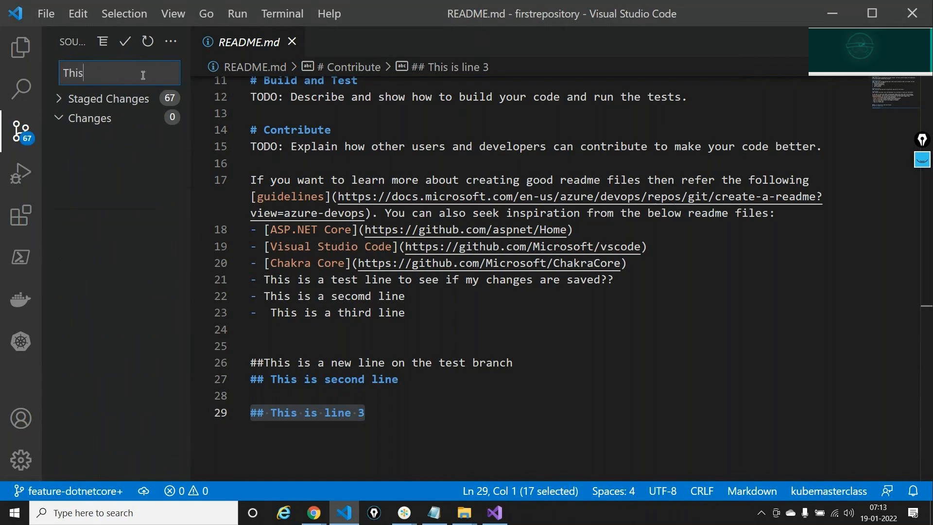
{"action": "type", "text": " is a dot "}
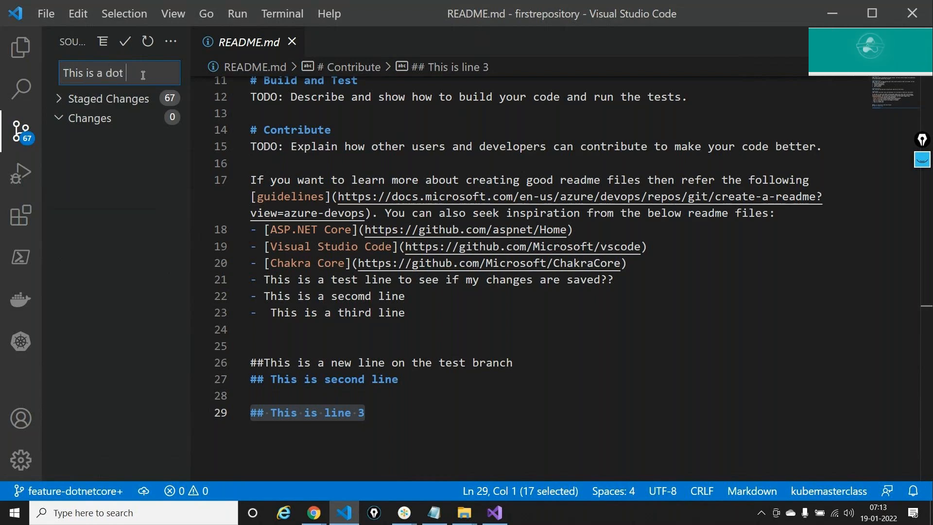
{"action": "type", "text": "net cor"}
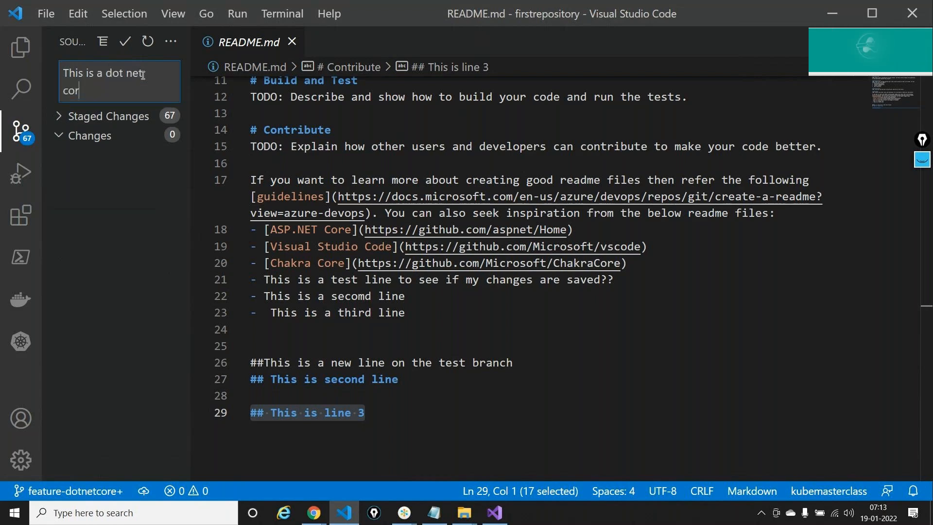
{"action": "type", "text": "e application"}
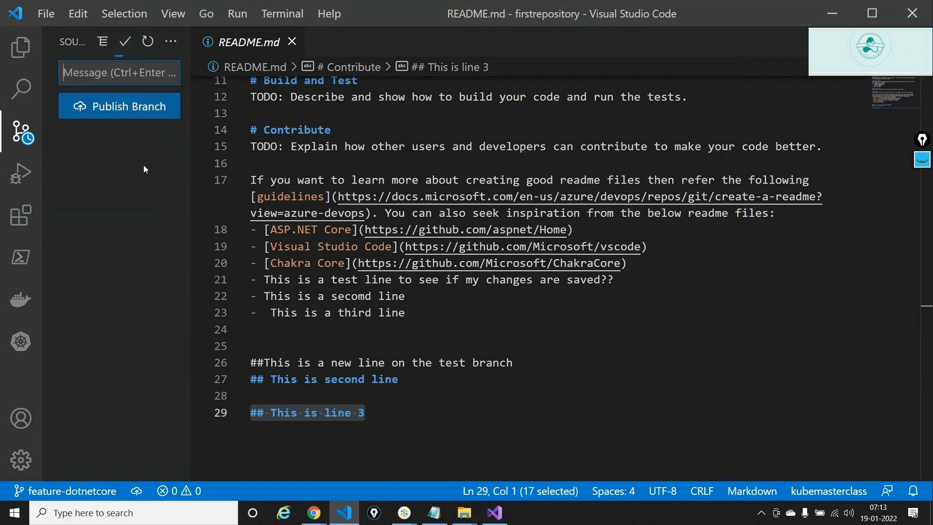
{"action": "left_click", "coordinate": [122, 115]}
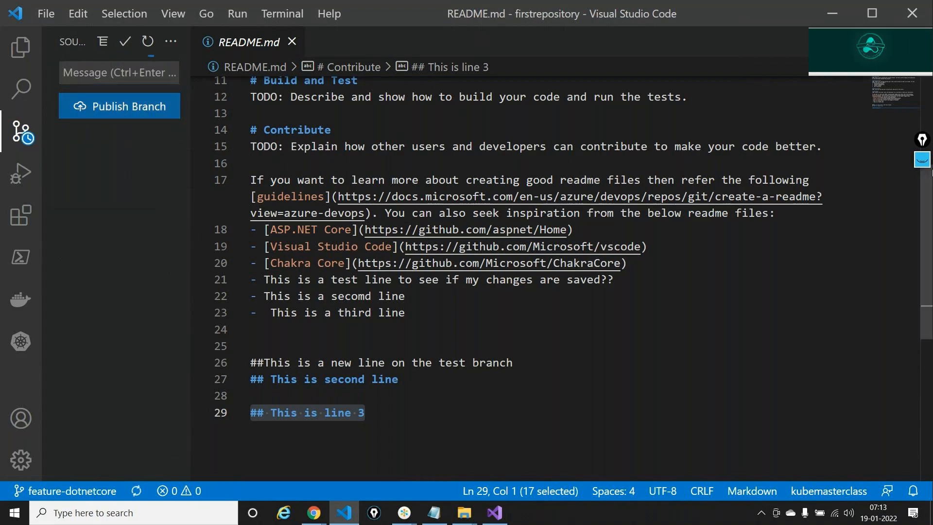
- Point out the current branch with a handwritten Azure DevOps note, then clear it
{"action": "left_click", "coordinate": [922, 160]}
{"action": "left_click", "coordinate": [922, 188]}
{"action": "mouse_move", "coordinate": [142, 399]}
{"action": "left_mouse_down"}
{"action": "mouse_move", "coordinate": [95, 464]}
{"action": "mouse_move", "coordinate": [100, 458]}
{"action": "mouse_move", "coordinate": [15, 479]}
{"action": "mouse_move", "coordinate": [20, 505]}
{"action": "mouse_move", "coordinate": [111, 512]}
{"action": "mouse_move", "coordinate": [120, 489]}
{"action": "mouse_move", "coordinate": [66, 473]}
{"action": "mouse_move", "coordinate": [95, 369]}
{"action": "mouse_move", "coordinate": [119, 347]}
{"action": "left_mouse_up"}
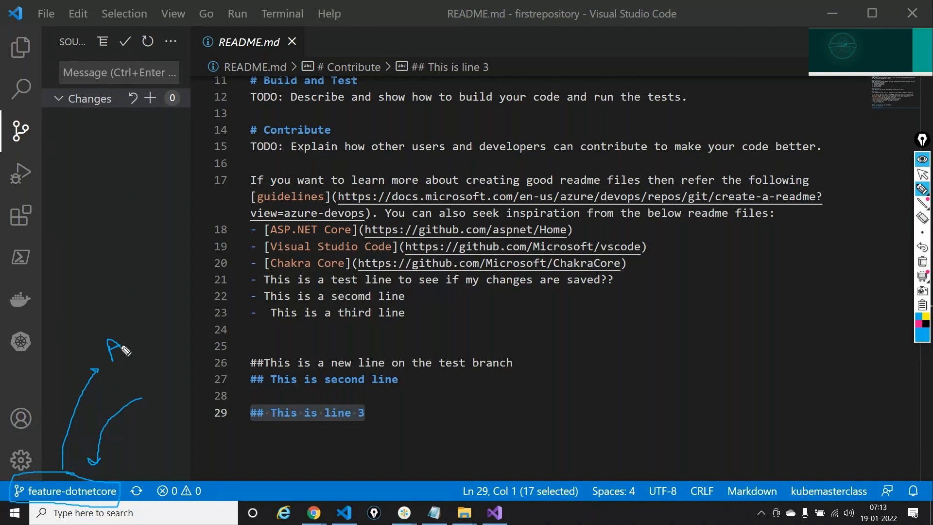
{"action": "mouse_move", "coordinate": [129, 336]}
{"action": "left_mouse_down"}
{"action": "mouse_move", "coordinate": [148, 347]}
{"action": "mouse_move", "coordinate": [175, 334]}
{"action": "mouse_move", "coordinate": [186, 340]}
{"action": "mouse_move", "coordinate": [155, 361]}
{"action": "mouse_move", "coordinate": [163, 362]}
{"action": "mouse_move", "coordinate": [201, 347]}
{"action": "left_mouse_up"}
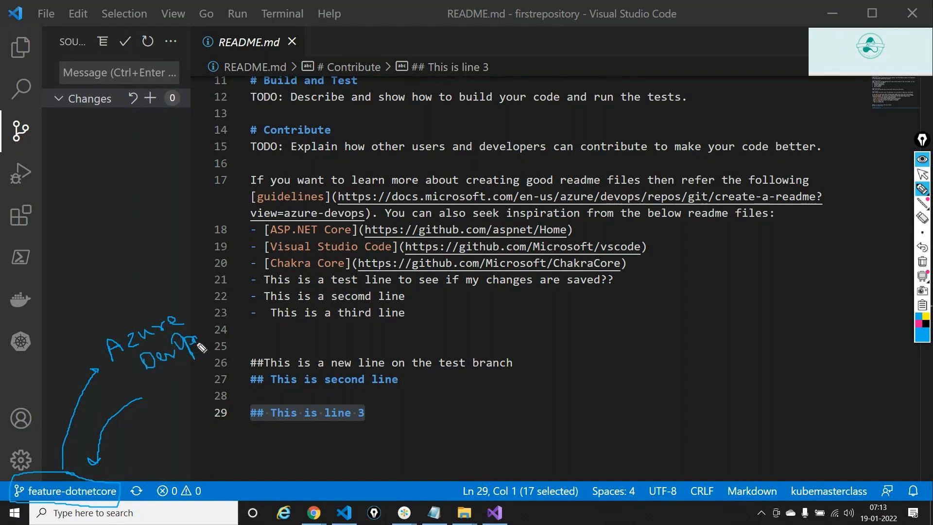
{"action": "left_click", "coordinate": [924, 192]}
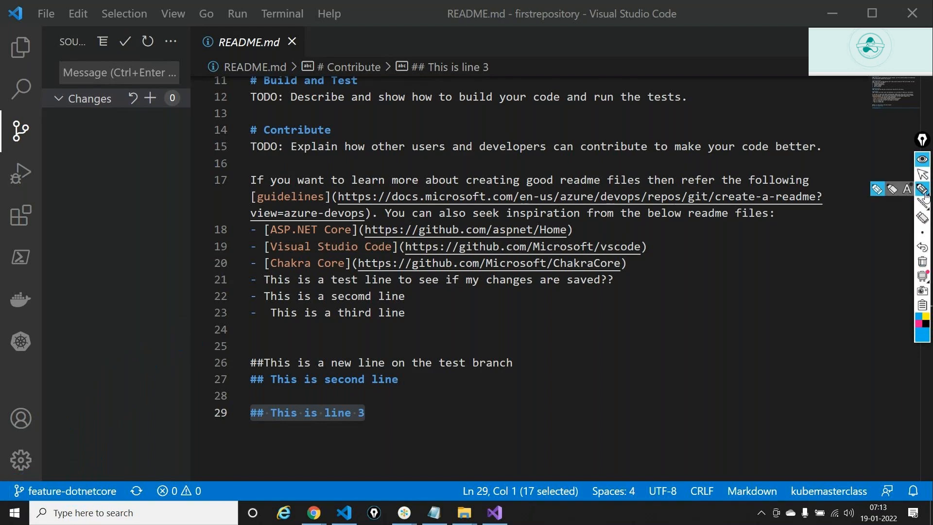
{"action": "left_click", "coordinate": [923, 161]}
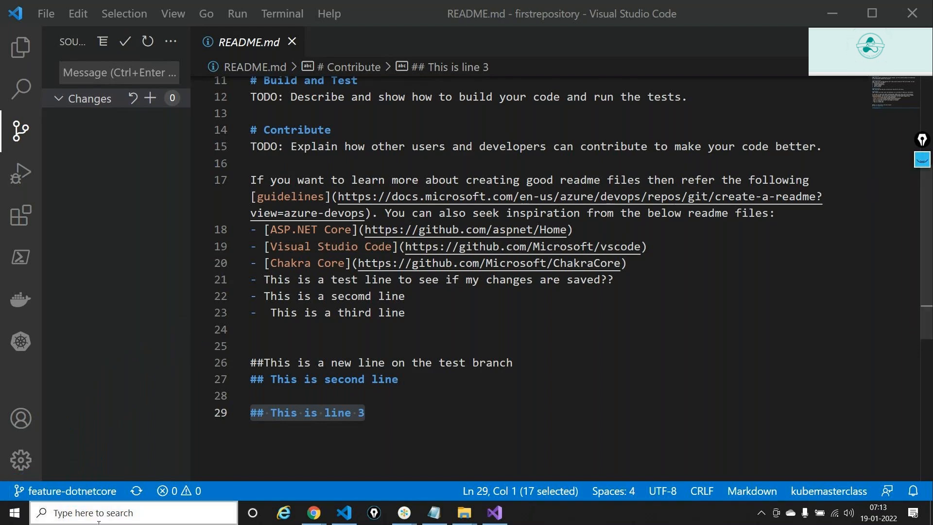
- In Azure DevOps Repos > Branches, open feature-dotnetcore's files and start a pull request
{"action": "mouse_move", "coordinate": [324, 517]}
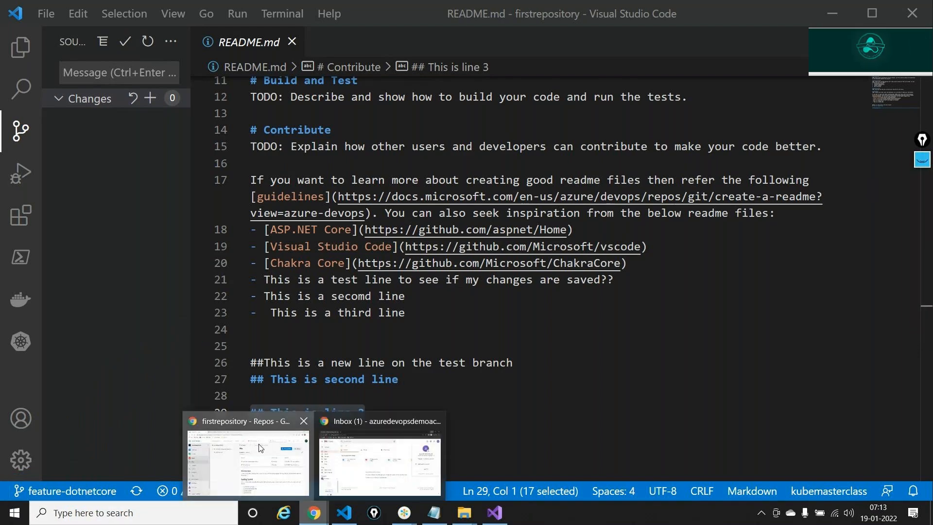
{"action": "left_click", "coordinate": [261, 448]}
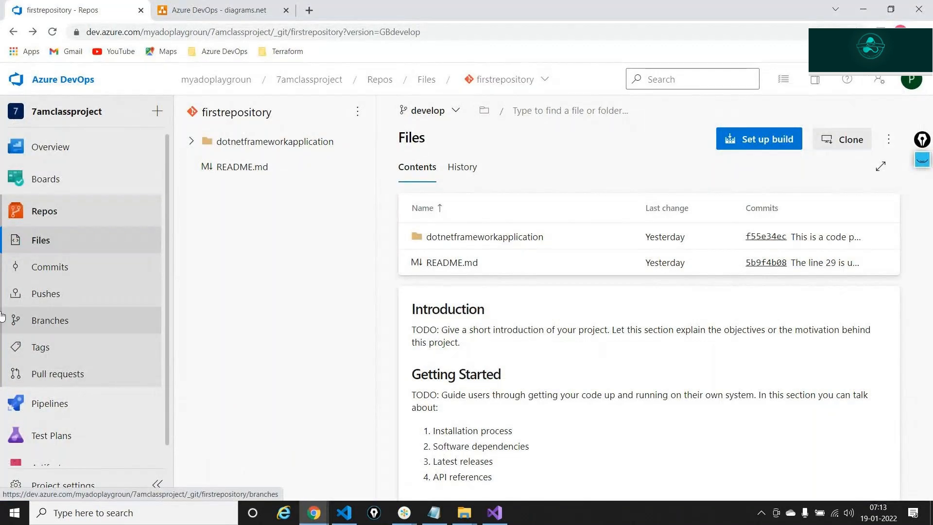
{"action": "left_click", "coordinate": [29, 324]}
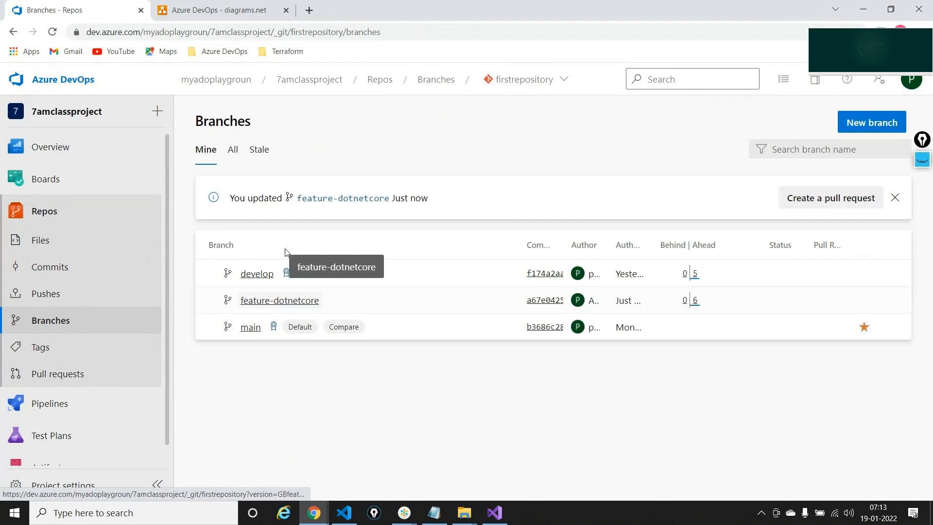
{"action": "left_click", "coordinate": [290, 302]}
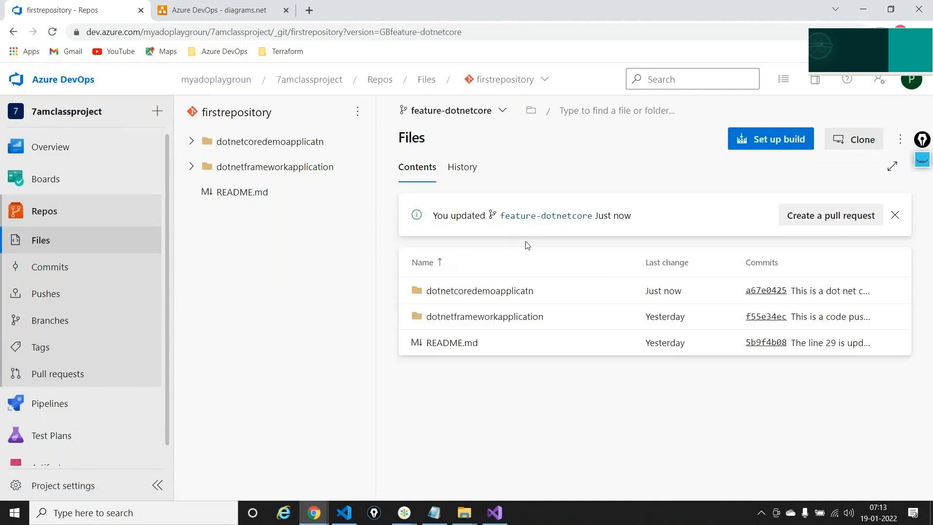
{"action": "left_click", "coordinate": [845, 220]}
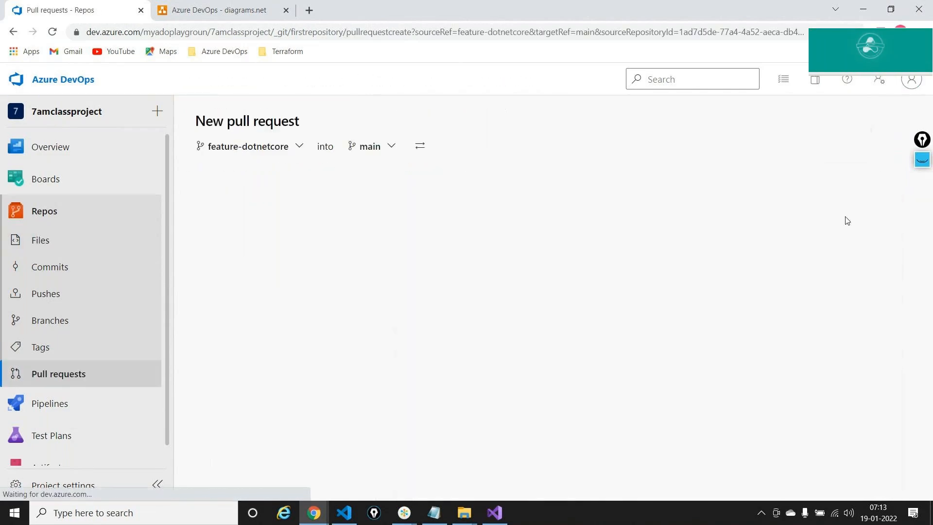
- Retarget the pull request from main to develop and link Issue 12 as a work item
{"action": "left_click", "coordinate": [372, 145]}
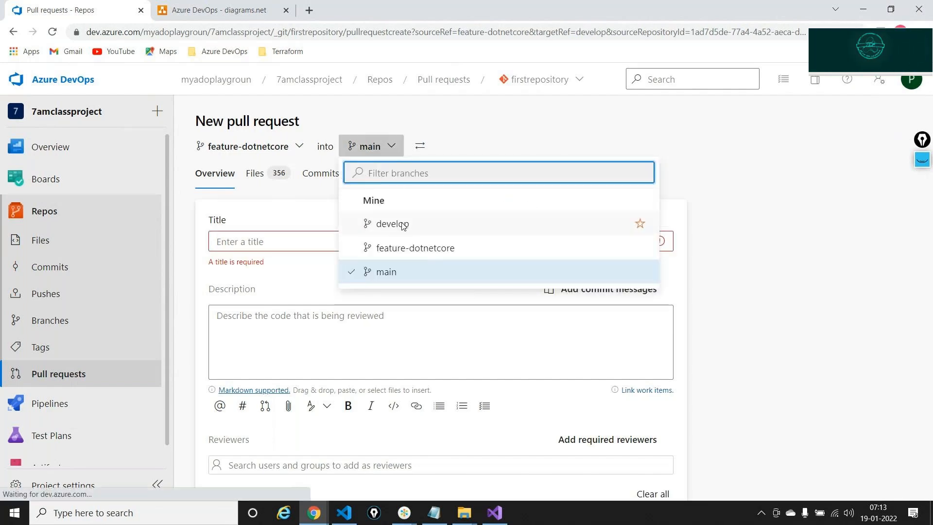
{"action": "left_click", "coordinate": [401, 225]}
{"action": "scroll", "coordinate": [373, 304], "scroll_direction": "down", "scroll_amount": 1}
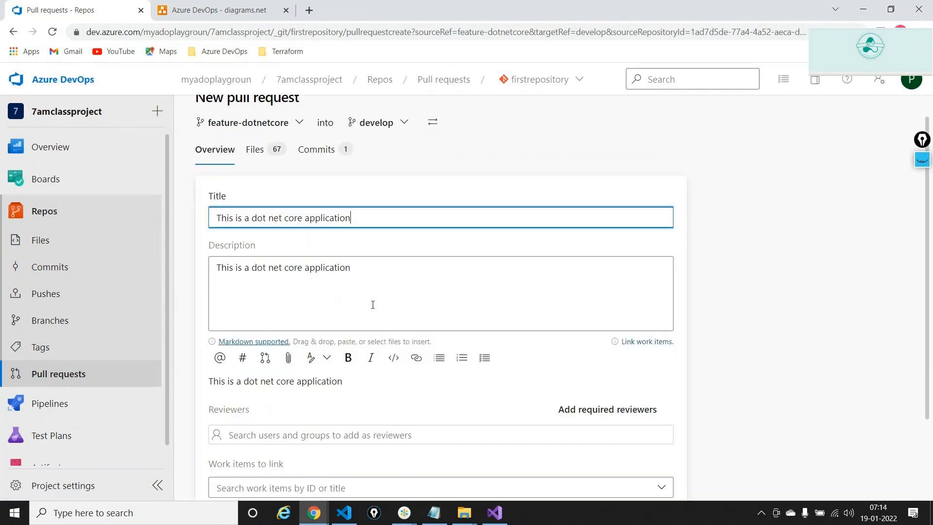
{"action": "scroll", "coordinate": [373, 304], "scroll_direction": "down", "scroll_amount": 2}
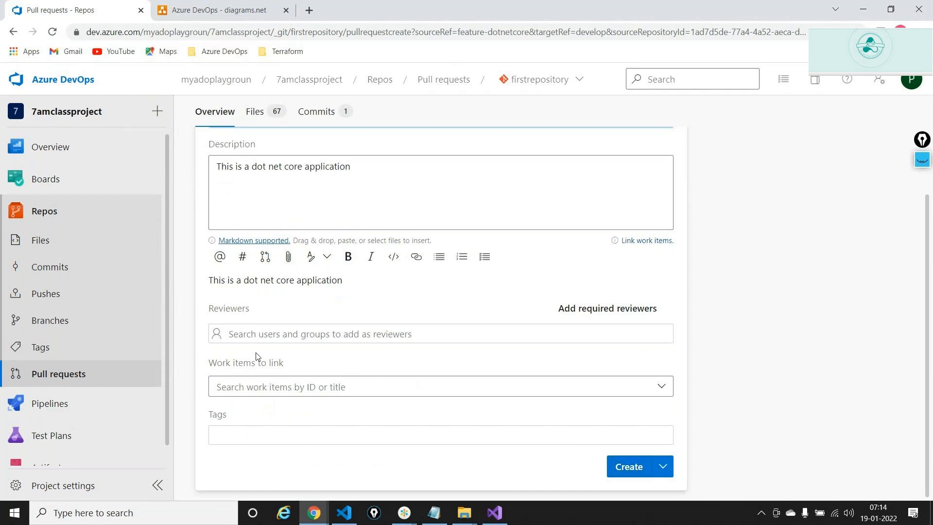
{"action": "left_click", "coordinate": [284, 385]}
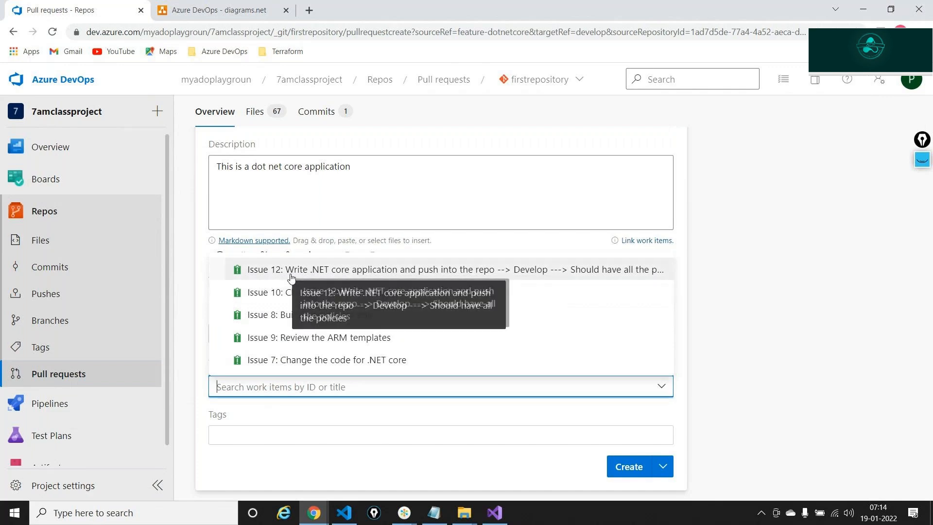
{"action": "left_click", "coordinate": [350, 280]}
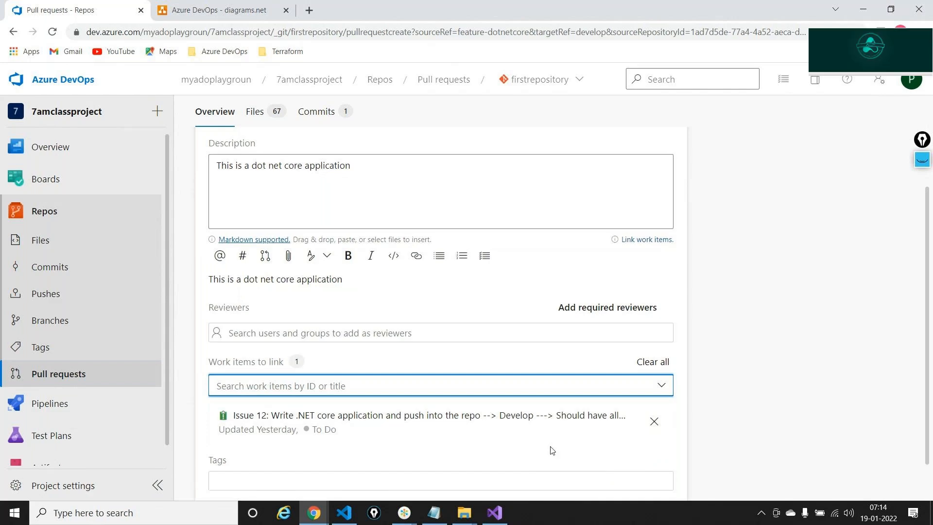
{"action": "scroll", "coordinate": [552, 450], "scroll_direction": "down", "scroll_amount": 1}
{"action": "scroll", "coordinate": [552, 451], "scroll_direction": "down", "scroll_amount": 1}
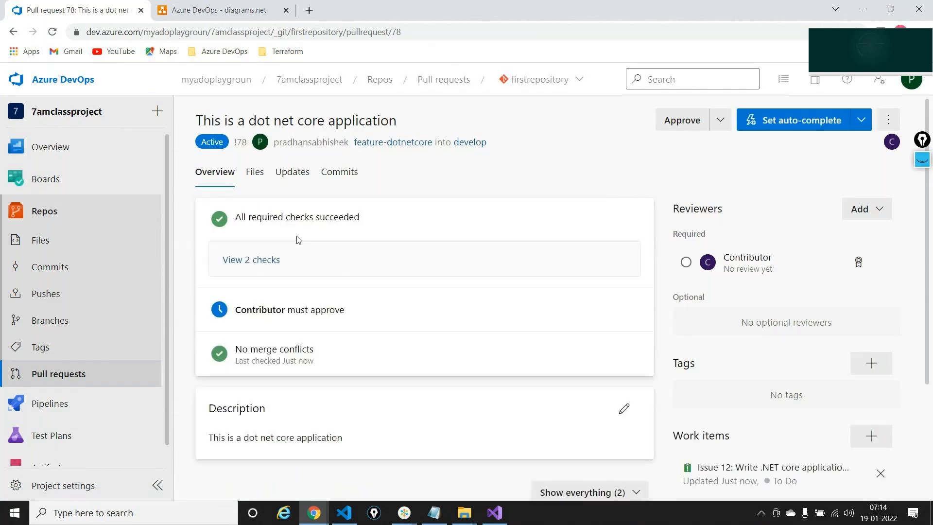
{"action": "left_click", "coordinate": [922, 160]}
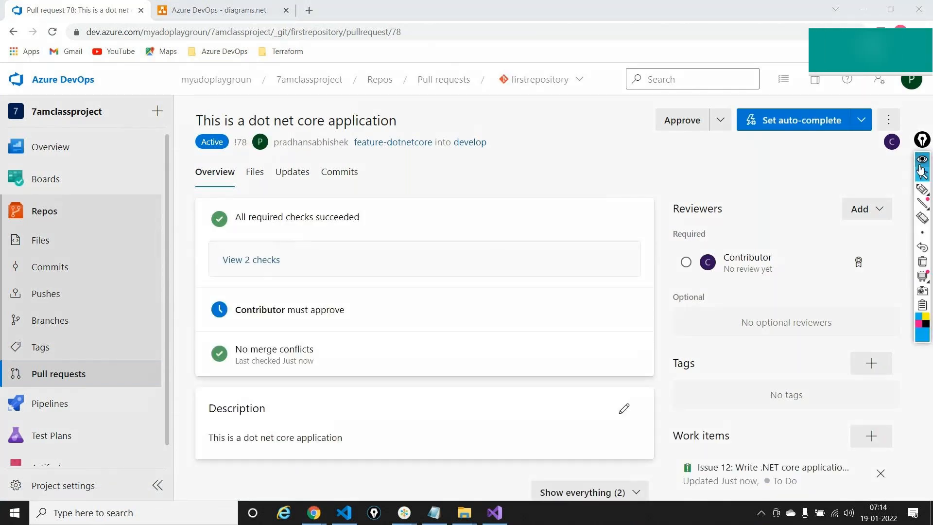
{"action": "left_click", "coordinate": [923, 191]}
{"action": "mouse_move", "coordinate": [447, 176]}
{"action": "left_mouse_down"}
{"action": "mouse_move", "coordinate": [407, 208]}
{"action": "mouse_move", "coordinate": [416, 204]}
{"action": "left_mouse_up"}
{"action": "mouse_move", "coordinate": [273, 207]}
{"action": "left_mouse_down"}
{"action": "mouse_move", "coordinate": [204, 208]}
{"action": "mouse_move", "coordinate": [271, 235]}
{"action": "mouse_move", "coordinate": [312, 235]}
{"action": "mouse_move", "coordinate": [298, 208]}
{"action": "left_mouse_up"}
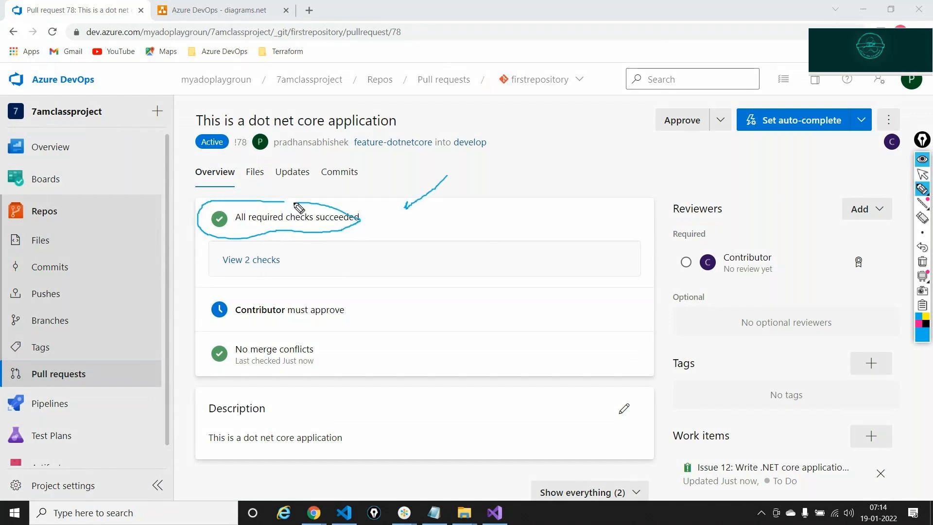
{"action": "left_click", "coordinate": [922, 263]}
{"action": "left_click", "coordinate": [923, 174]}
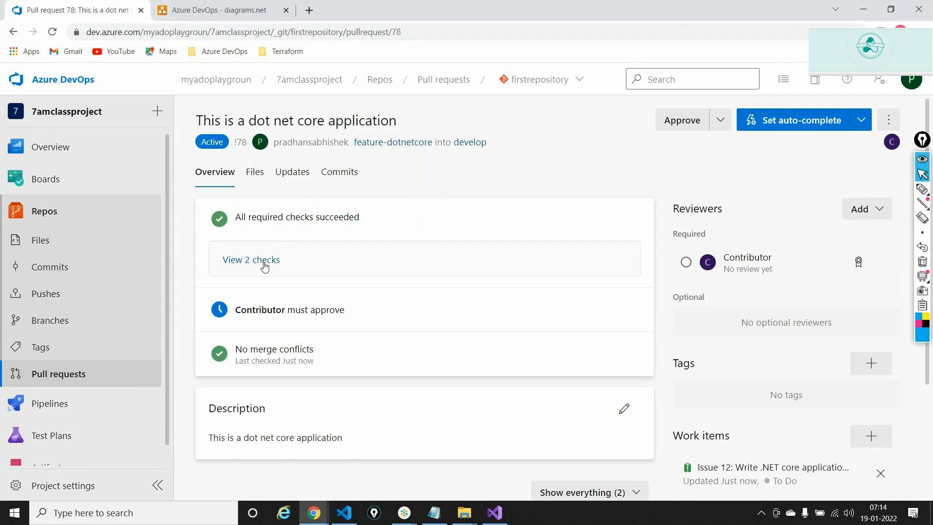
{"action": "left_click", "coordinate": [223, 261]}
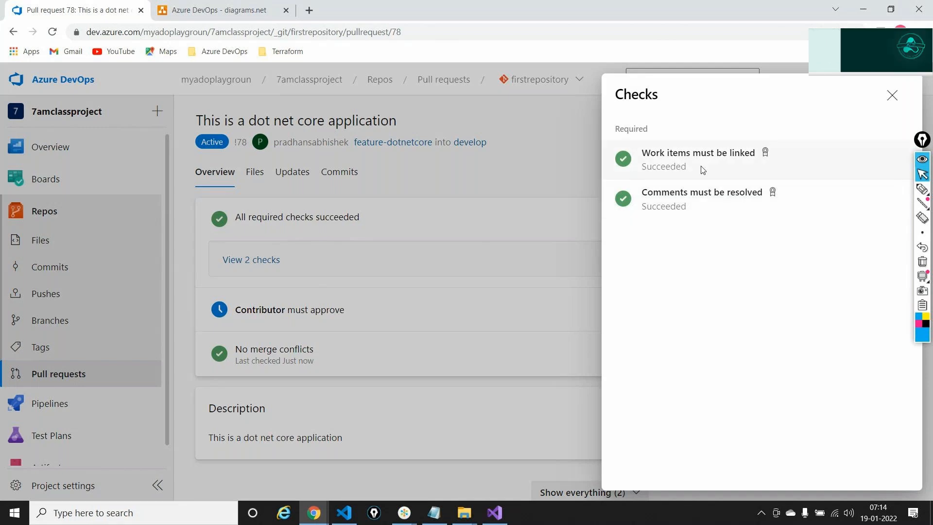
{"action": "left_click", "coordinate": [891, 98]}
{"action": "scroll", "coordinate": [348, 302], "scroll_direction": "down", "scroll_amount": 2}
{"action": "left_click_drag", "start_coordinate": [236, 252], "coordinate": [316, 253]}
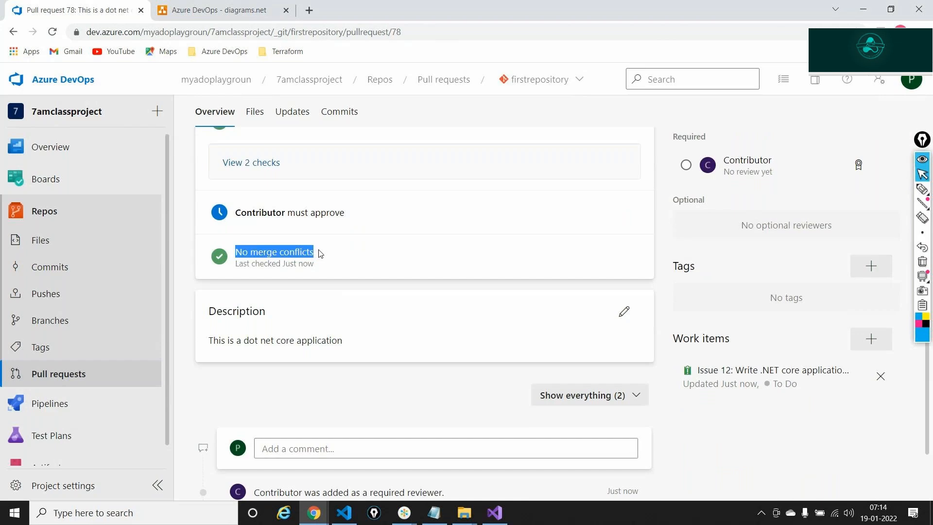
{"action": "scroll", "coordinate": [321, 253], "scroll_direction": "up", "scroll_amount": 1}
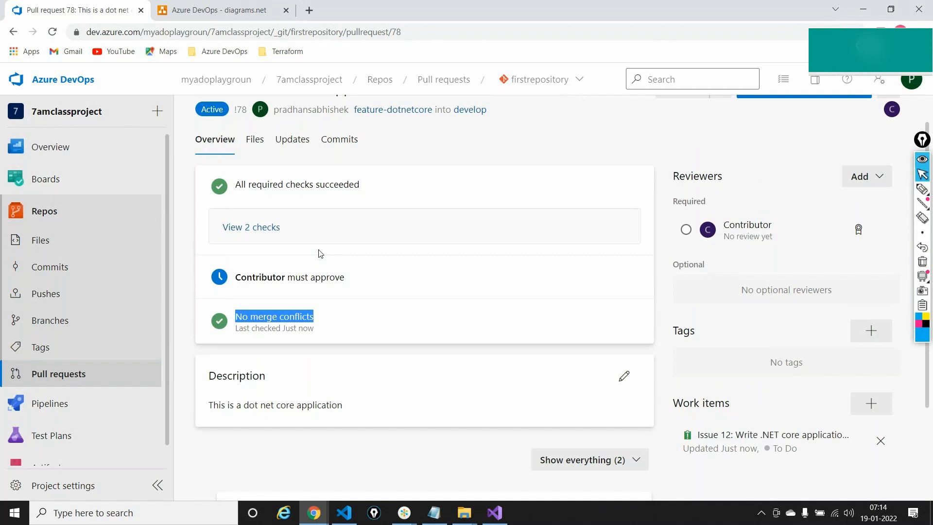
{"action": "scroll", "coordinate": [320, 253], "scroll_direction": "up", "scroll_amount": 1}
{"action": "left_click_drag", "start_coordinate": [236, 310], "coordinate": [347, 310]}
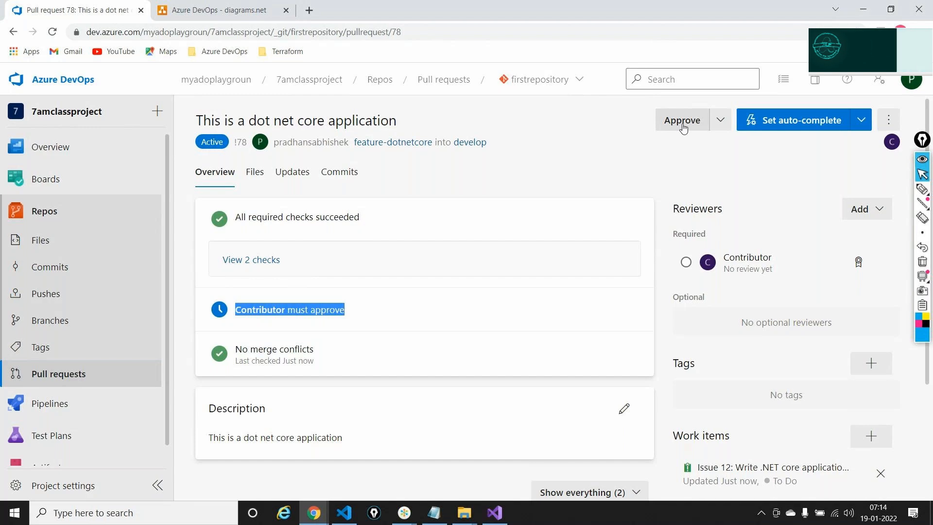
- Enable auto-complete on pull request 78 and highlight the Contributor-must-approve requirement
{"action": "left_click", "coordinate": [805, 120]}
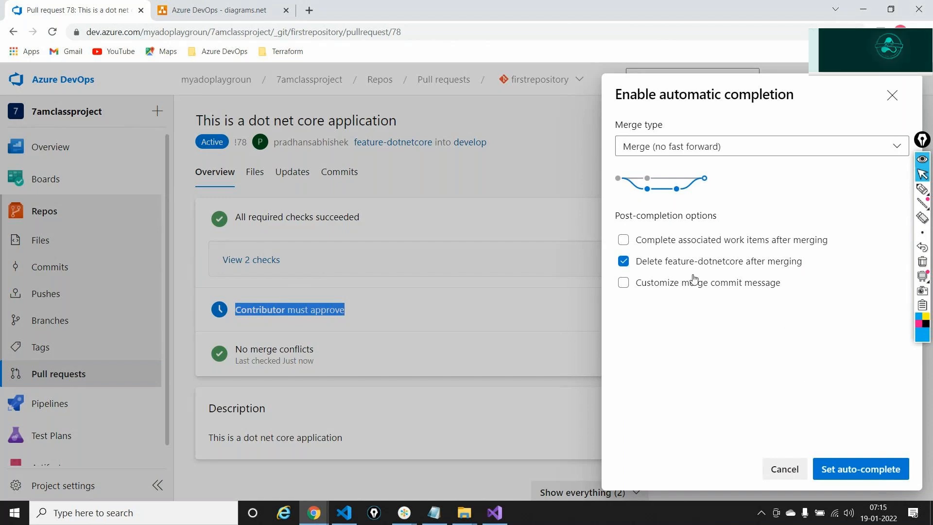
{"action": "left_click", "coordinate": [823, 471]}
{"action": "left_click", "coordinate": [288, 376]}
{"action": "left_click_drag", "start_coordinate": [239, 374], "coordinate": [343, 376]}
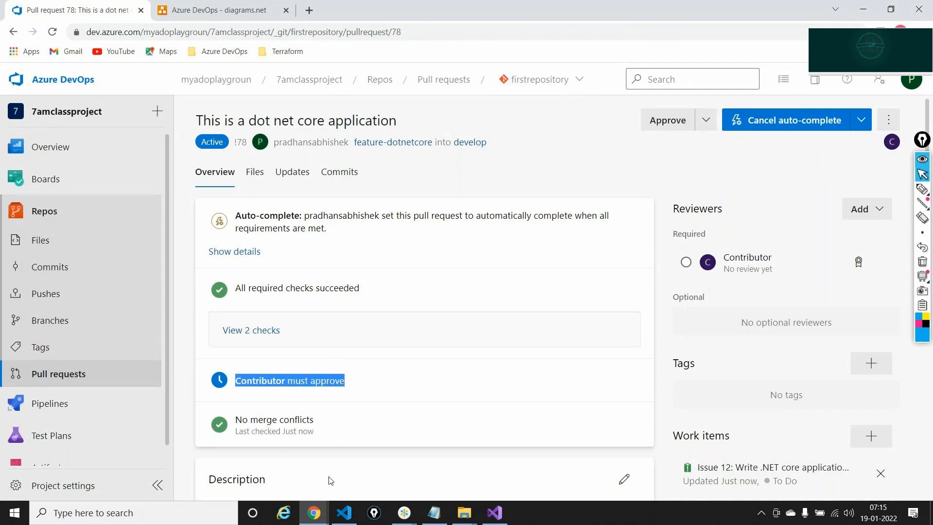
{"action": "left_click", "coordinate": [314, 512]}
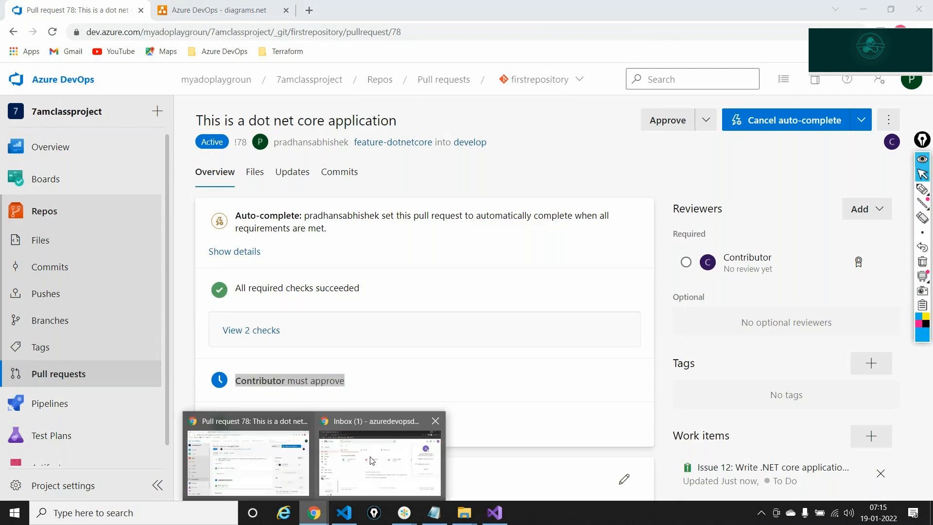
- Open a private browsing tab and go to the Azure DevOps site
{"action": "left_click", "coordinate": [374, 452]}
{"action": "left_click", "coordinate": [165, 11]}
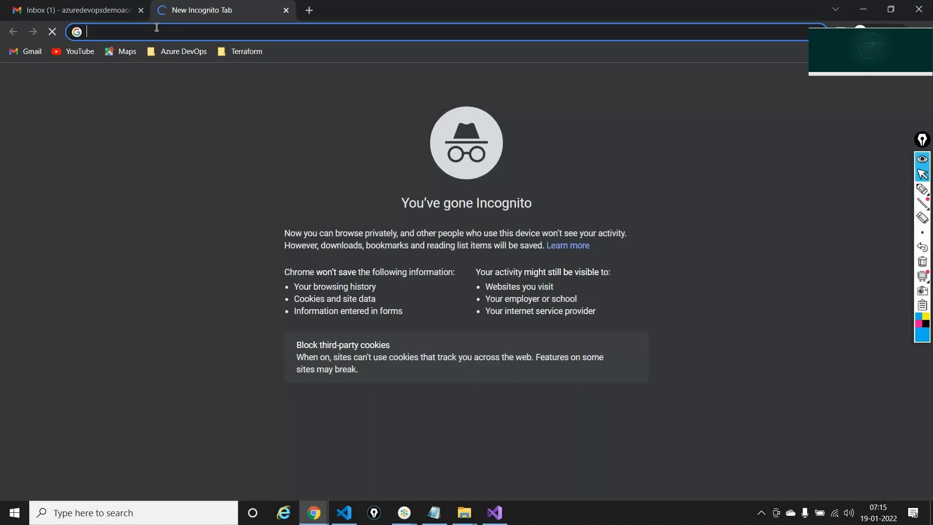
{"action": "type", "text": "devops/?nav=min"}
{"action": "key", "text": "Return"}
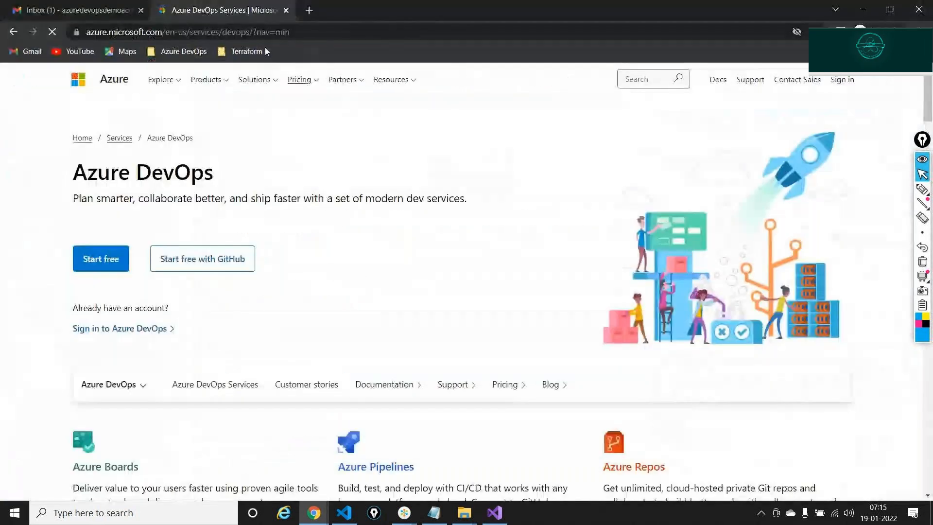
- Sign in with the contributor account's e-mail and password, declining to stay signed in
{"action": "left_click", "coordinate": [135, 338]}
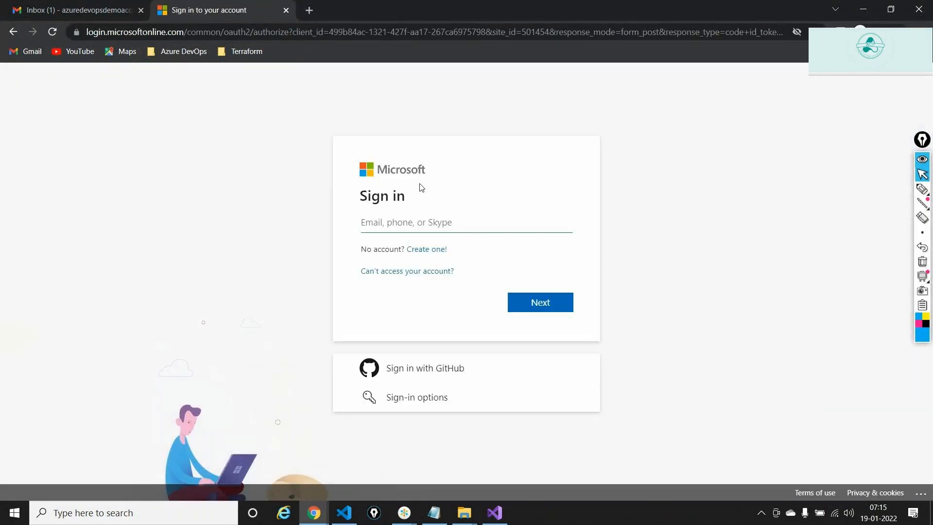
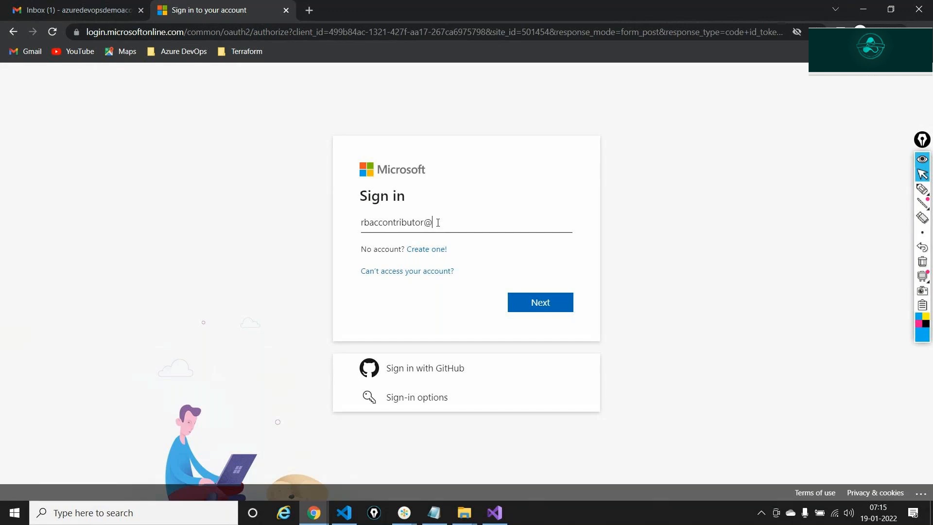
{"action": "key", "text": "Return"}
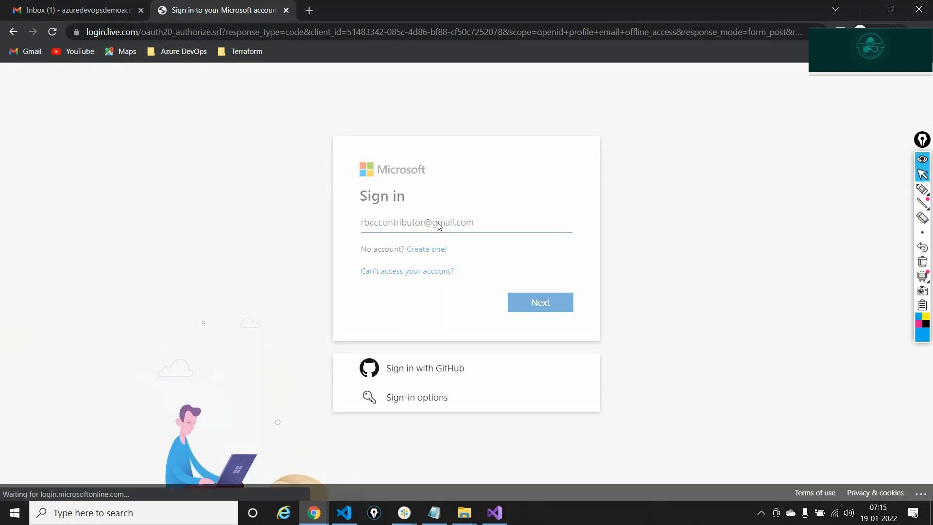
{"action": "type", "text": "•••••••••••••"}
{"action": "key", "text": "Return"}
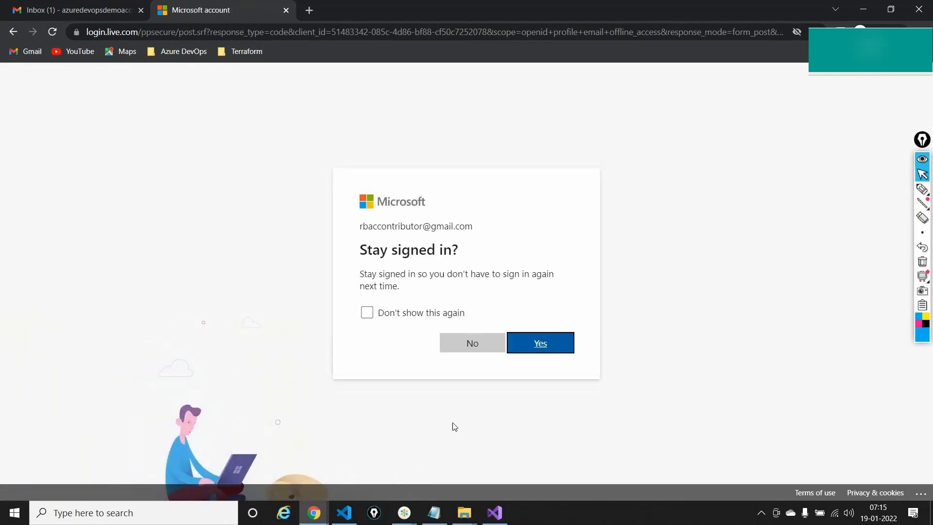
{"action": "left_click", "coordinate": [474, 349]}
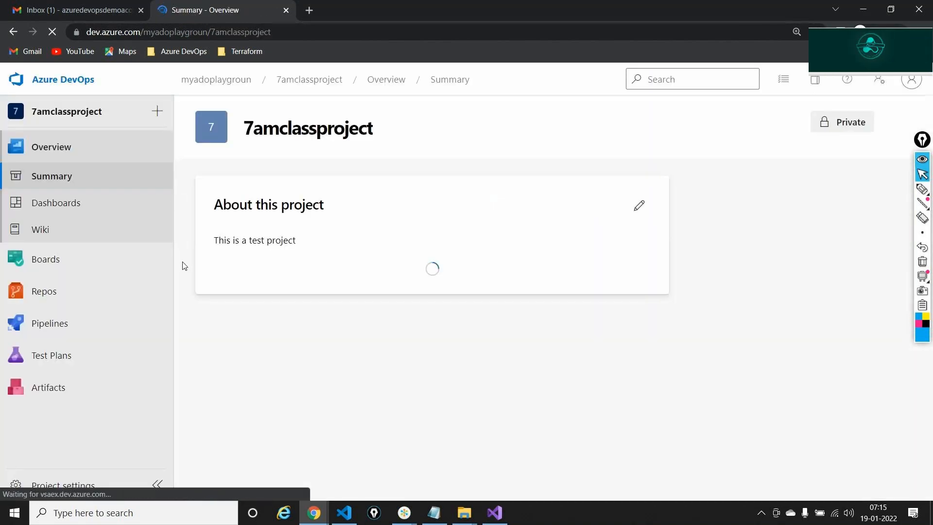
- Open pull request 78, review its 67 changed files, and approve it as Contributor
{"action": "mouse_move", "coordinate": [60, 292]}
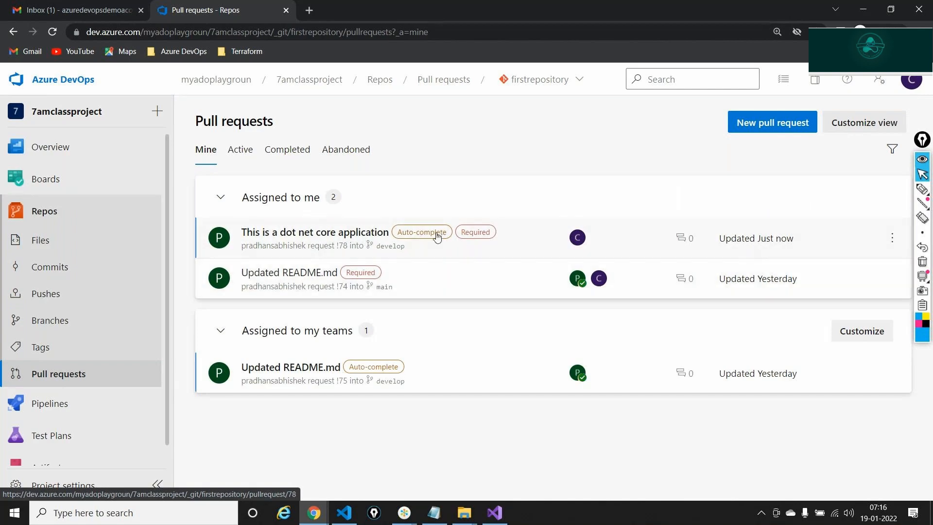
{"action": "left_click", "coordinate": [312, 244]}
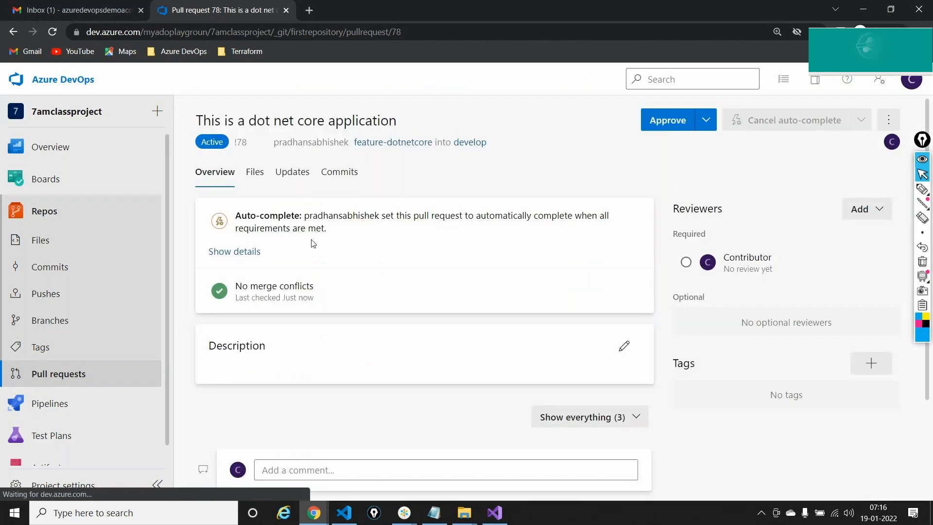
{"action": "left_click", "coordinate": [261, 177]}
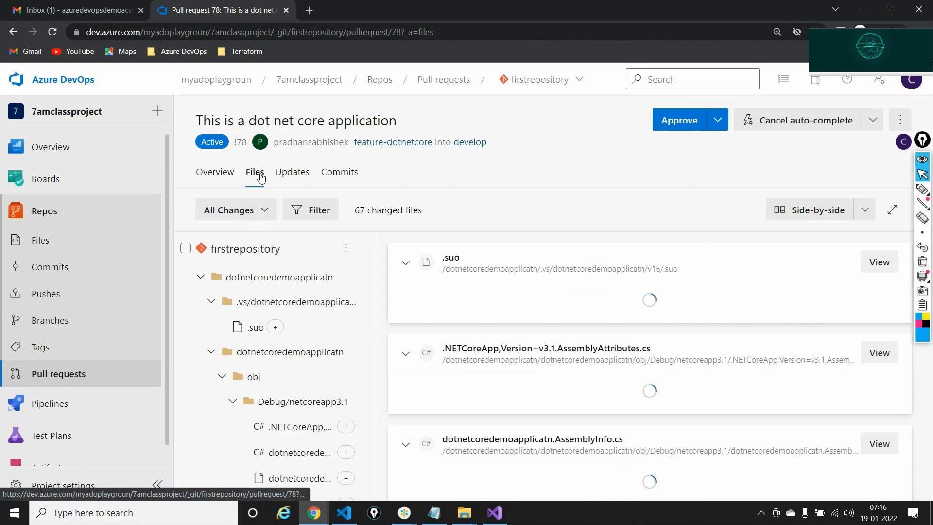
{"action": "scroll", "coordinate": [613, 381], "scroll_direction": "down", "scroll_amount": 5}
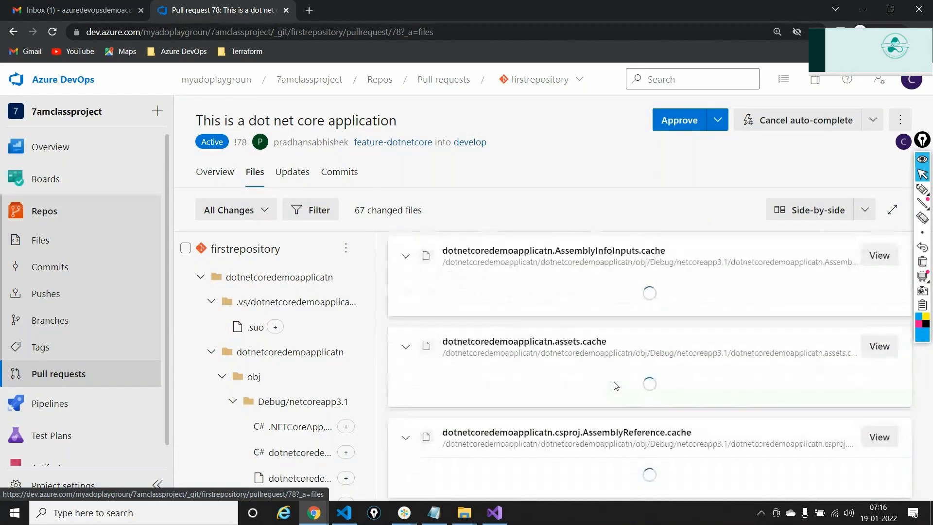
{"action": "scroll", "coordinate": [592, 405], "scroll_direction": "down", "scroll_amount": 5}
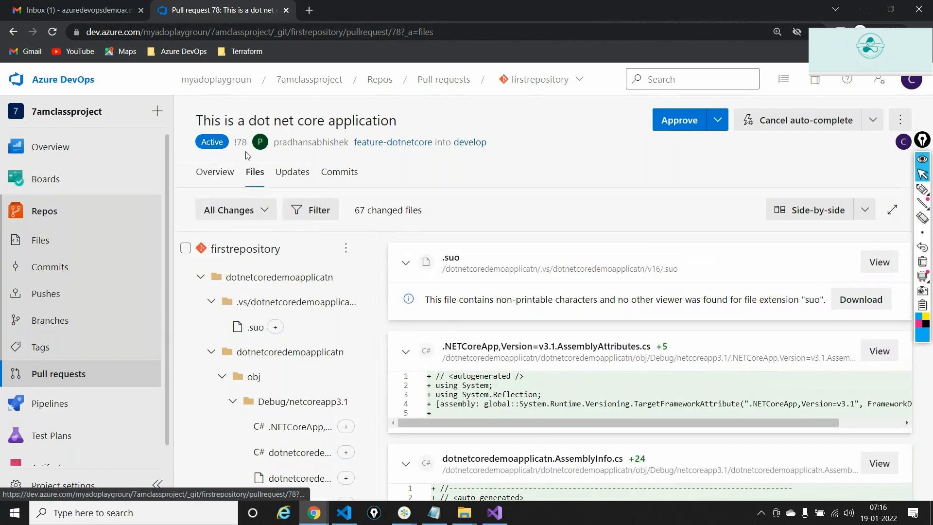
{"action": "left_click", "coordinate": [215, 172]}
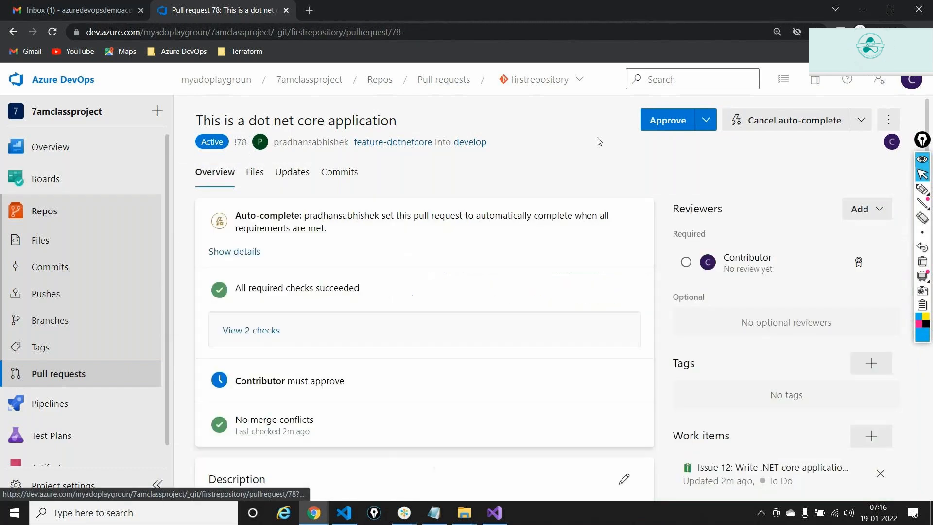
{"action": "left_click", "coordinate": [668, 120]}
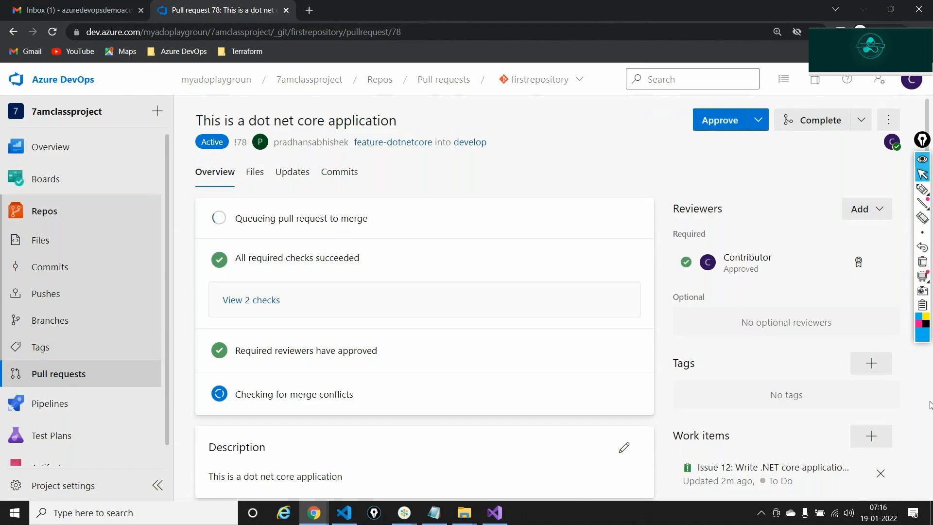
- Mark the Merged PR 78 entry with a pen check mark, underline and circle
{"action": "left_click", "coordinate": [923, 191]}
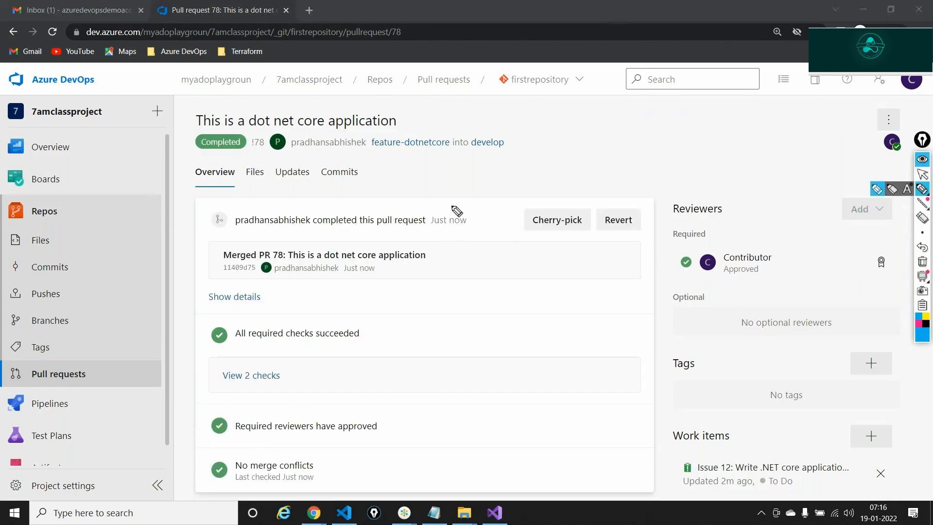
{"action": "left_click_drag", "start_coordinate": [433, 174], "coordinate": [409, 195]}
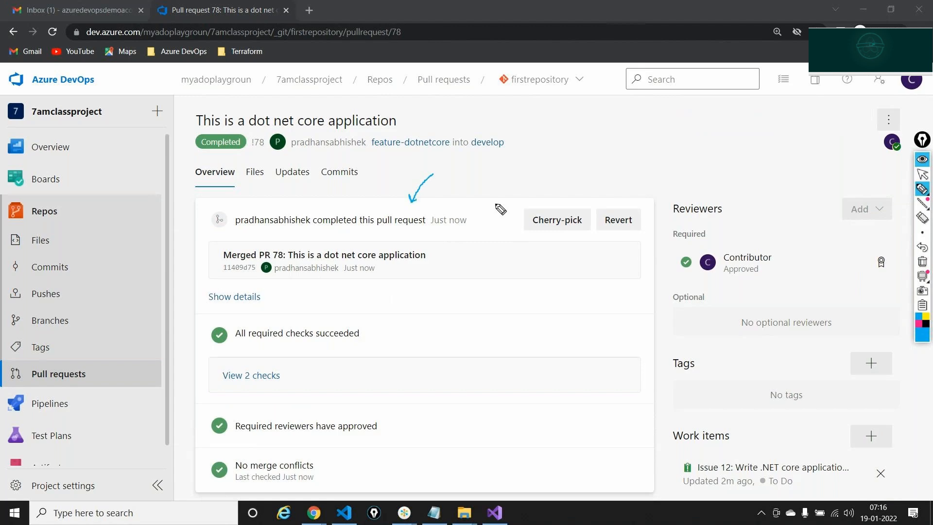
{"action": "mouse_move", "coordinate": [224, 287]}
{"action": "left_mouse_down"}
{"action": "mouse_move", "coordinate": [410, 287]}
{"action": "mouse_move", "coordinate": [419, 274]}
{"action": "left_mouse_up"}
{"action": "mouse_move", "coordinate": [309, 241]}
{"action": "left_mouse_down"}
{"action": "mouse_move", "coordinate": [223, 250]}
{"action": "mouse_move", "coordinate": [214, 278]}
{"action": "left_mouse_up"}
- Clear the annotations and show the repository's Branches page in the original browser window
{"action": "mouse_move", "coordinate": [922, 275]}
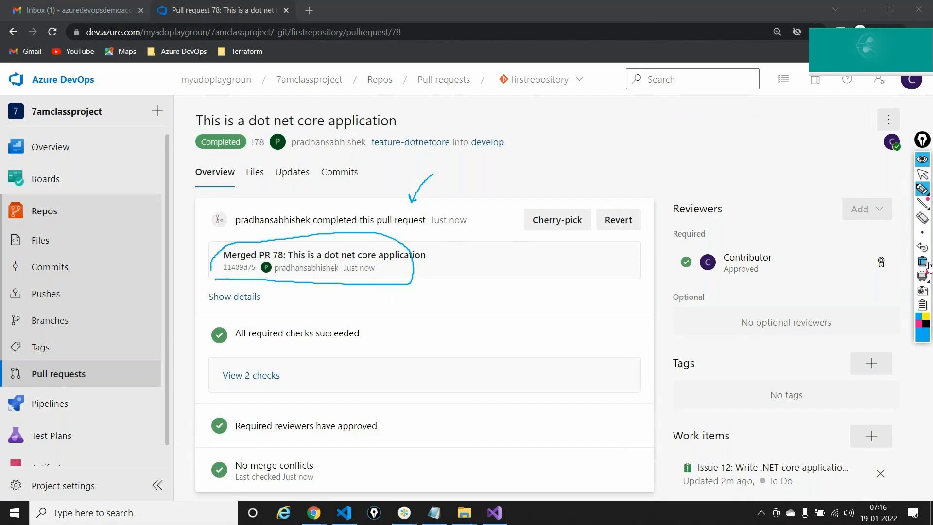
{"action": "left_click", "coordinate": [922, 262]}
{"action": "left_click", "coordinate": [924, 168]}
{"action": "left_click", "coordinate": [923, 163]}
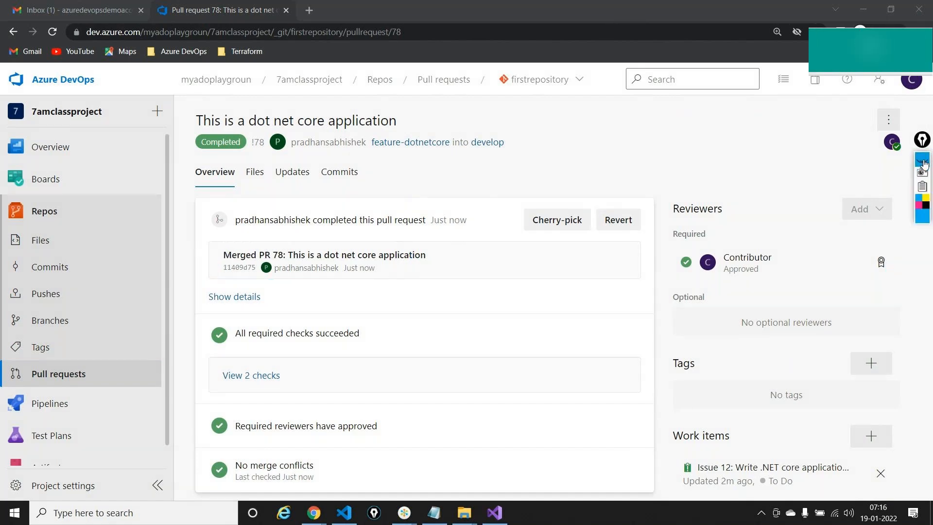
{"action": "left_click", "coordinate": [285, 478]}
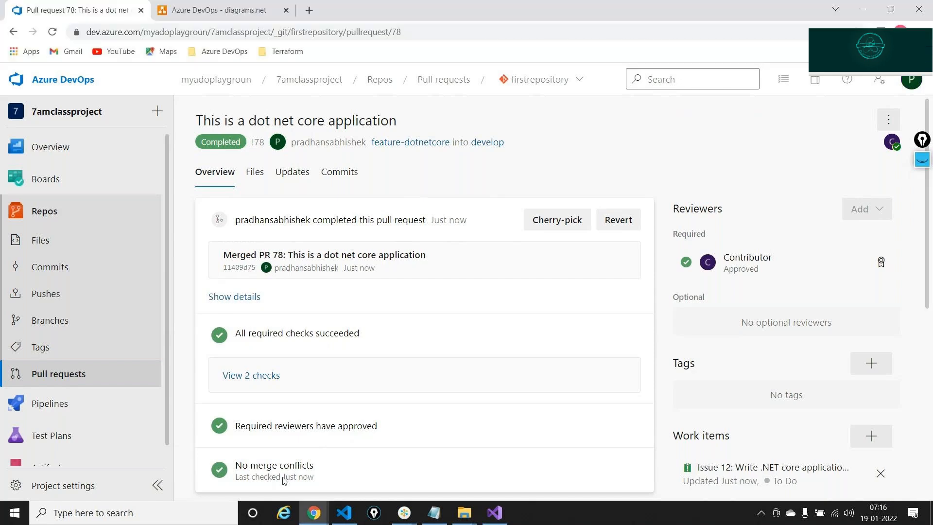
{"action": "left_click", "coordinate": [61, 316]}
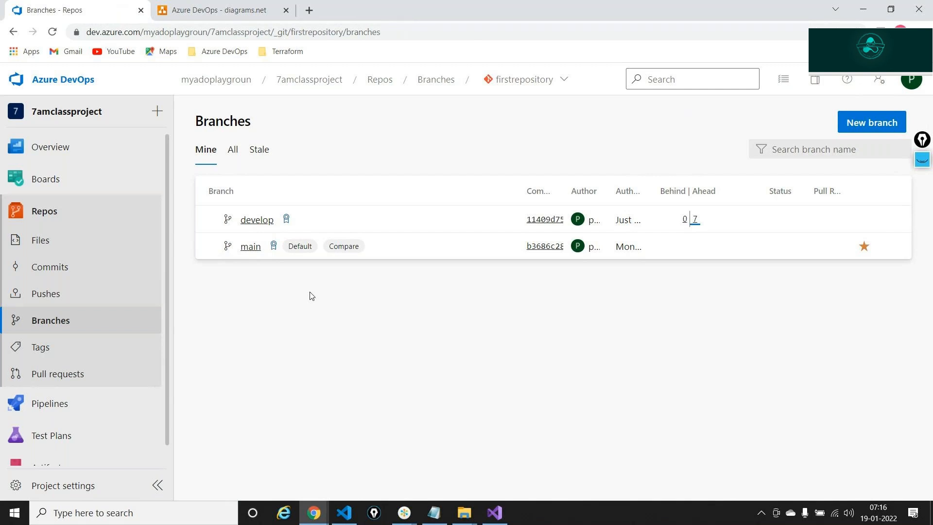
{"action": "left_click", "coordinate": [268, 224]}
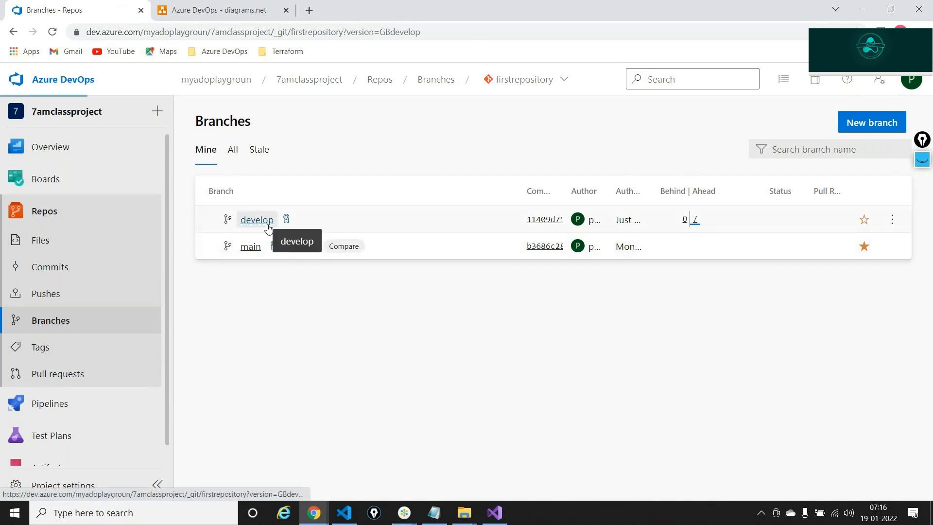
{"action": "left_click", "coordinate": [922, 160]}
{"action": "left_click", "coordinate": [922, 190]}
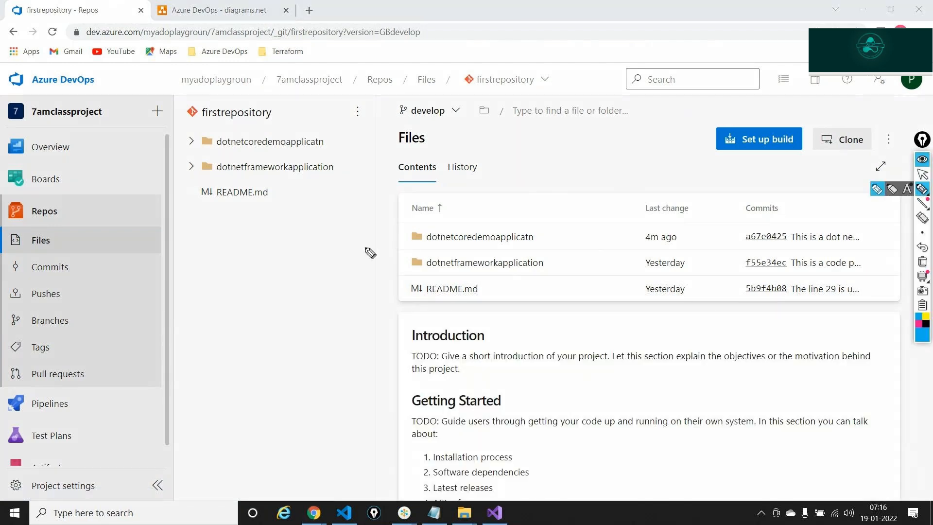
{"action": "mouse_move", "coordinate": [372, 238]}
{"action": "left_mouse_down"}
{"action": "mouse_move", "coordinate": [378, 246]}
{"action": "mouse_move", "coordinate": [396, 225]}
{"action": "left_mouse_up"}
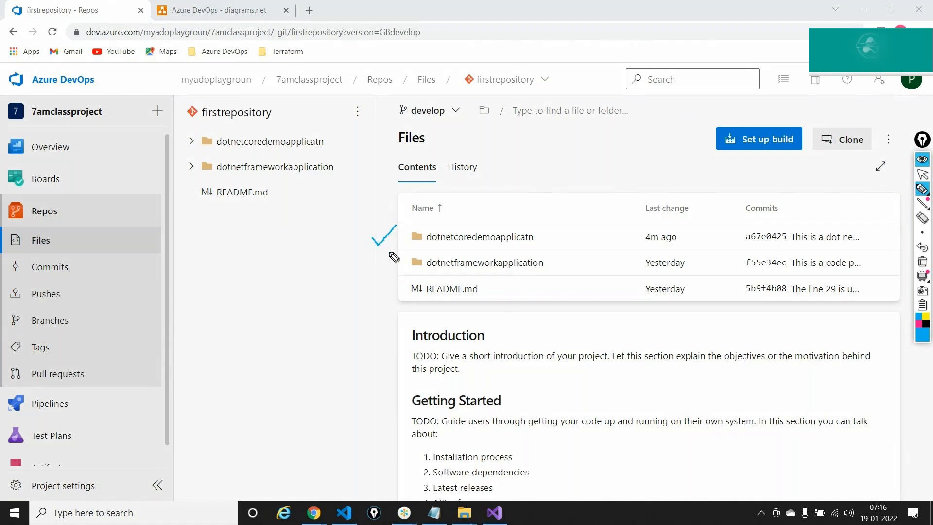
{"action": "mouse_move", "coordinate": [371, 264]}
{"action": "left_mouse_down"}
{"action": "mouse_move", "coordinate": [382, 274]}
{"action": "mouse_move", "coordinate": [392, 251]}
{"action": "mouse_move", "coordinate": [466, 275]}
{"action": "mouse_move", "coordinate": [534, 273]}
{"action": "mouse_move", "coordinate": [564, 255]}
{"action": "mouse_move", "coordinate": [429, 252]}
{"action": "mouse_move", "coordinate": [411, 243]}
{"action": "mouse_move", "coordinate": [559, 240]}
{"action": "mouse_move", "coordinate": [452, 250]}
{"action": "left_mouse_up"}
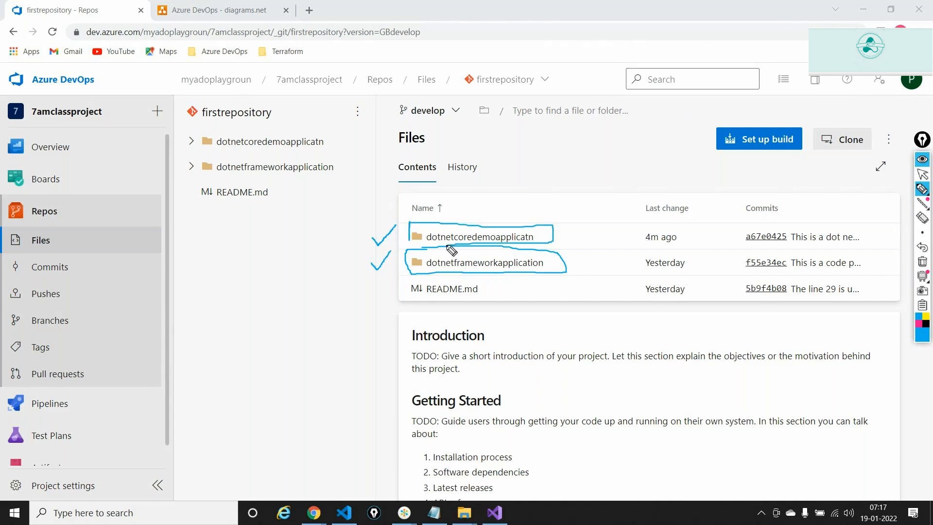
{"action": "left_click", "coordinate": [922, 261]}
{"action": "left_click", "coordinate": [922, 174]}
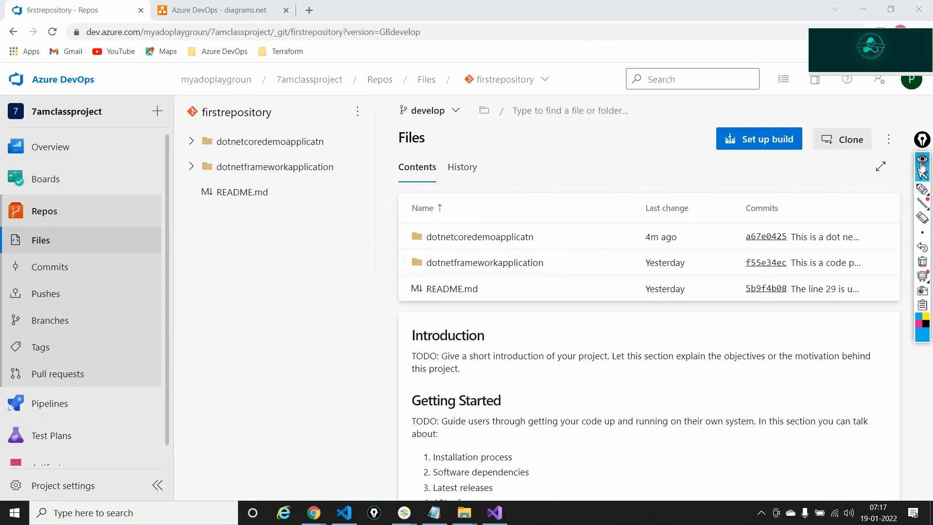
{"action": "left_click", "coordinate": [922, 165]}
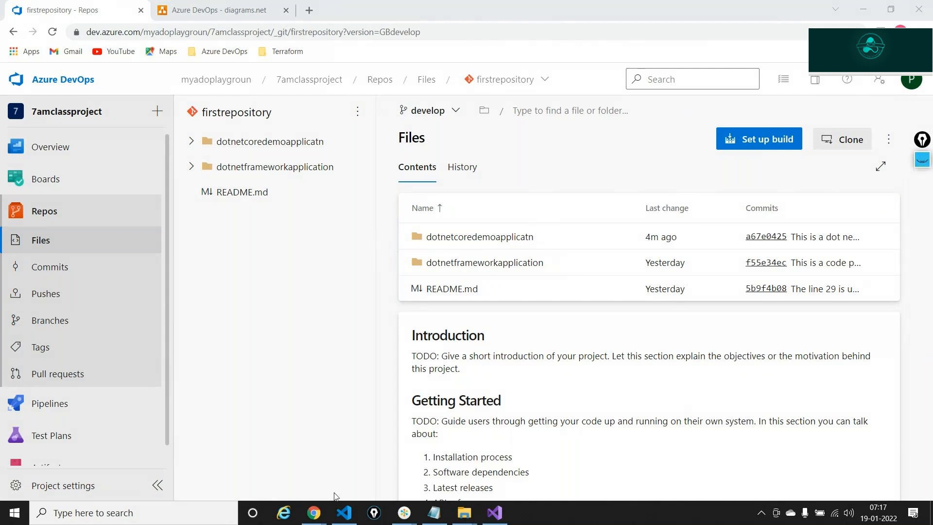
{"action": "mouse_move", "coordinate": [404, 513]}
{"action": "left_click", "coordinate": [442, 453]}
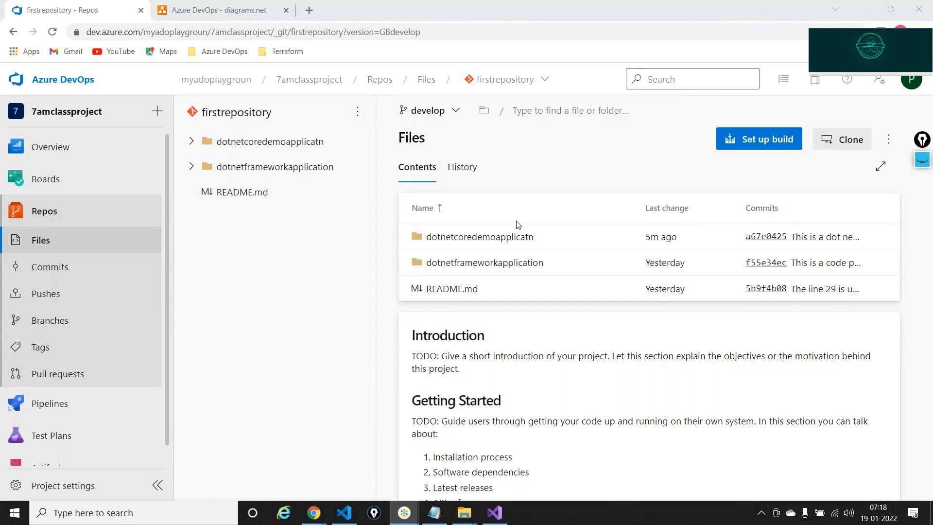
{"action": "key", "text": "alt+Tab"}
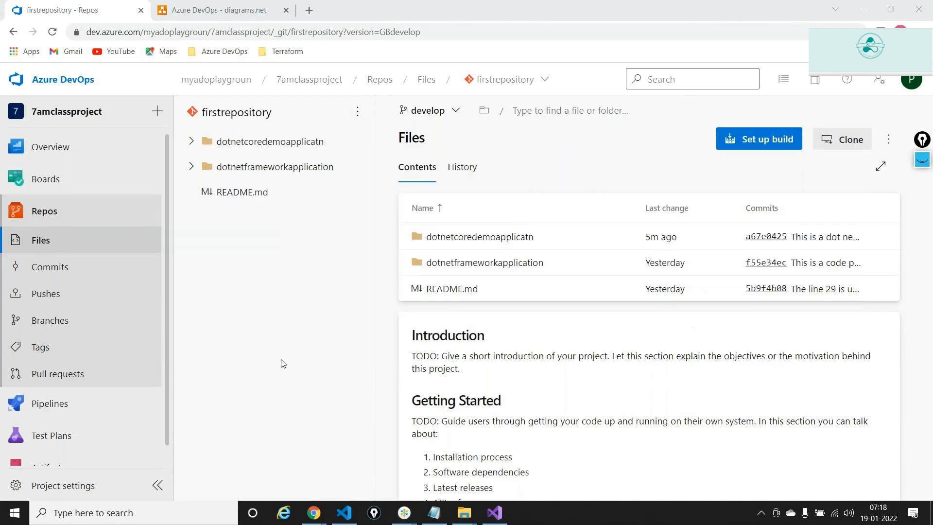
- Create branch testbranch from develop, linked to Issue 12, and open its README.md
{"action": "left_click", "coordinate": [181, 513]}
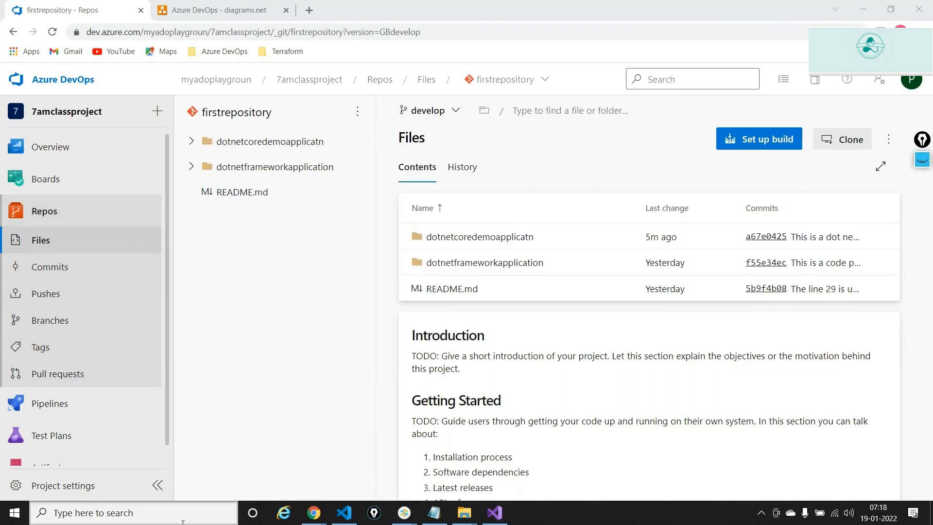
{"action": "left_click", "coordinate": [843, 460]}
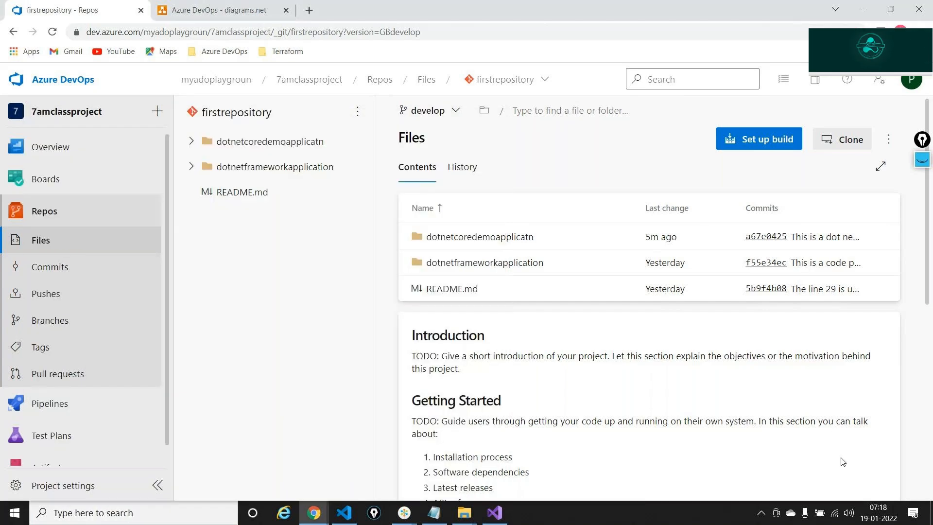
{"action": "left_click", "coordinate": [464, 114]}
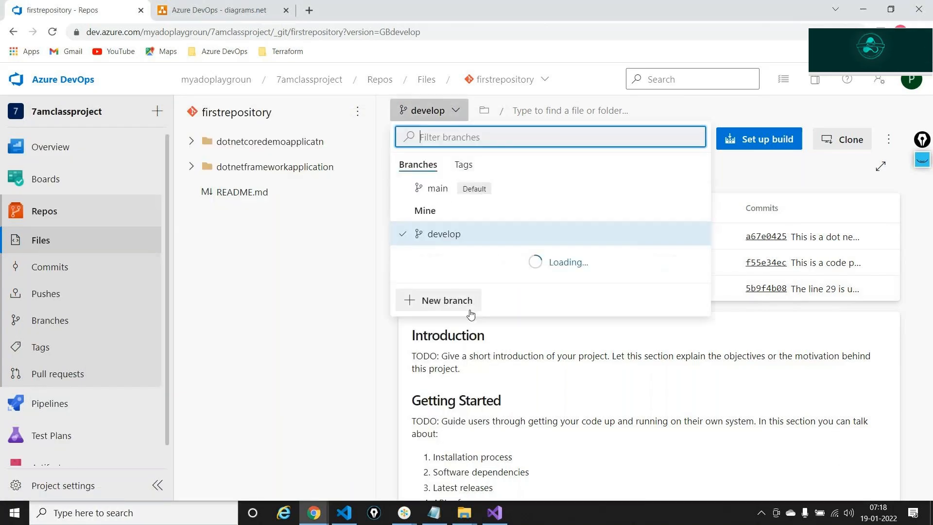
{"action": "left_click", "coordinate": [443, 270]}
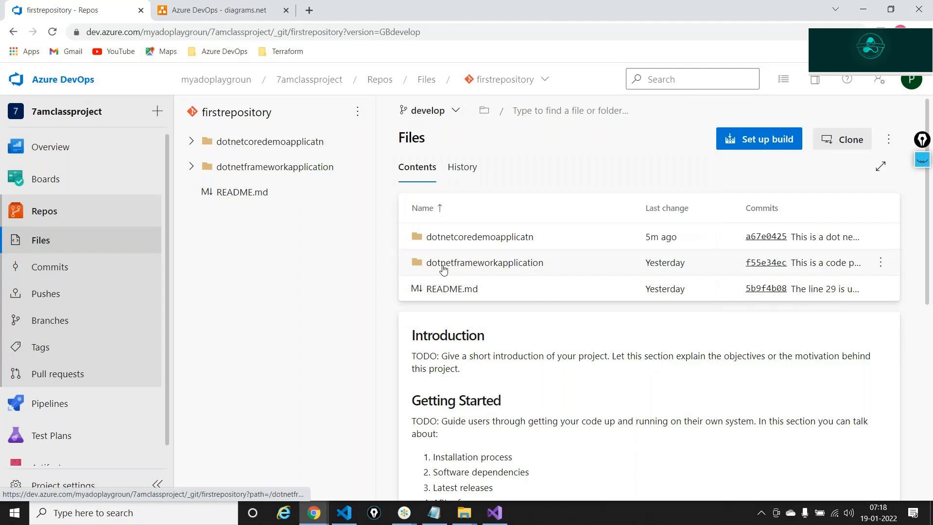
{"action": "type", "text": "testbranch"}
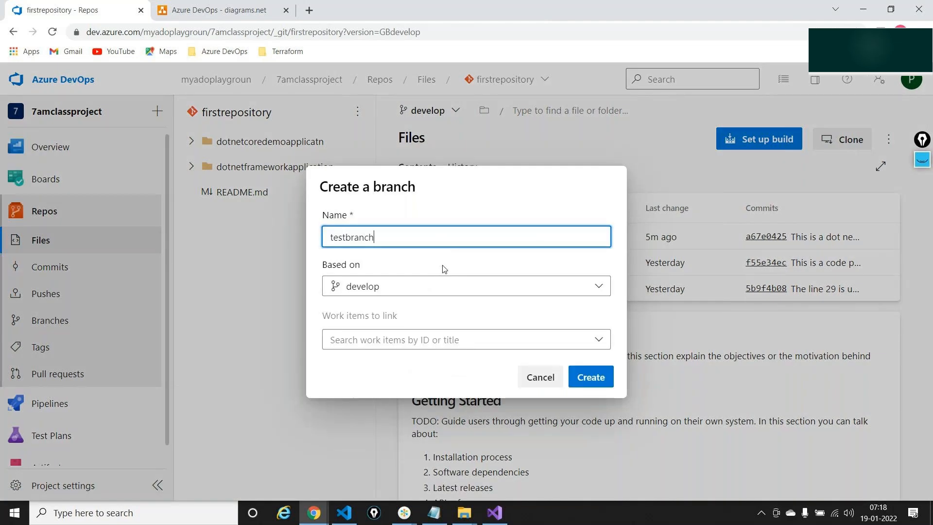
{"action": "left_click", "coordinate": [425, 339]}
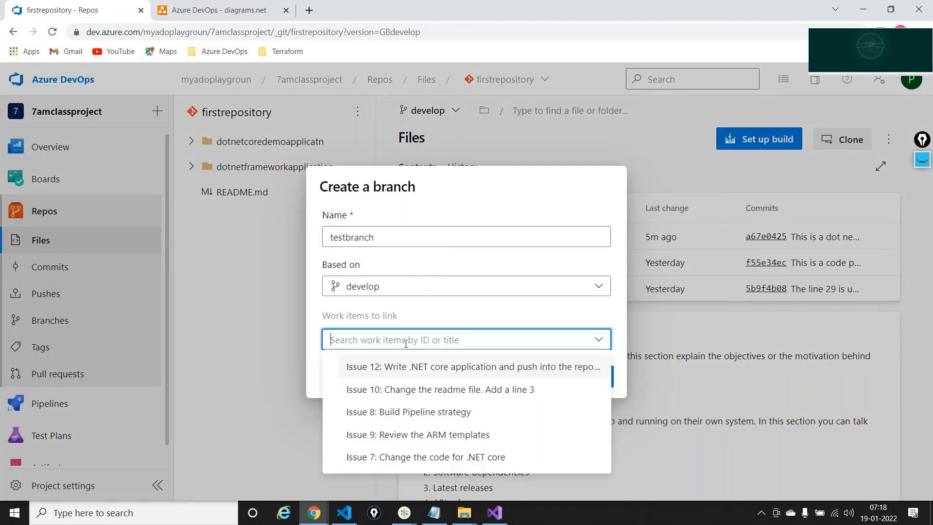
{"action": "left_click", "coordinate": [396, 369]}
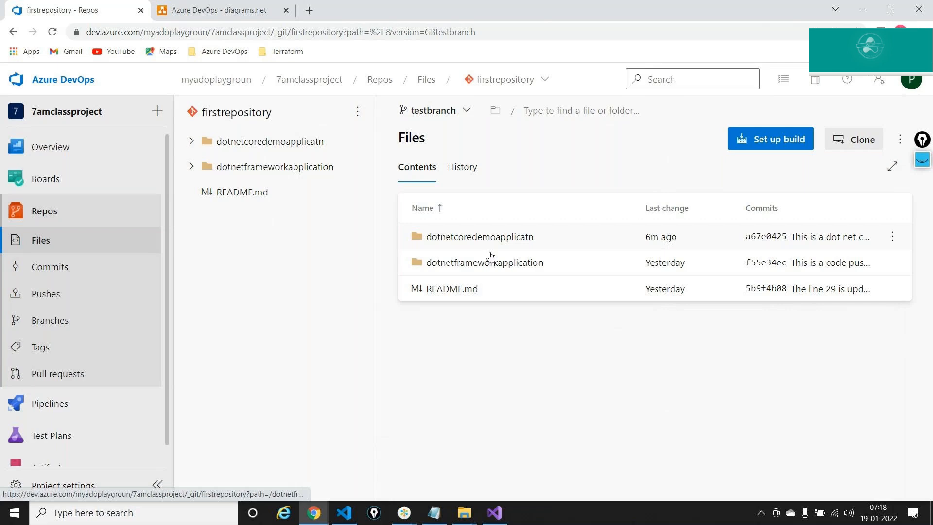
{"action": "left_click", "coordinate": [452, 288]}
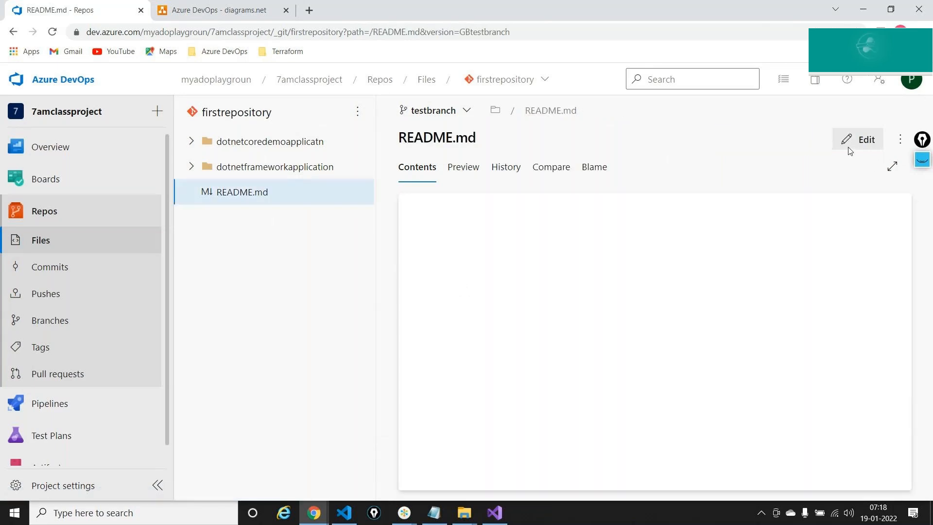
- Add '## This is line 4' below line 29 of README.md and commit it to testbranch
{"action": "left_click", "coordinate": [859, 141]}
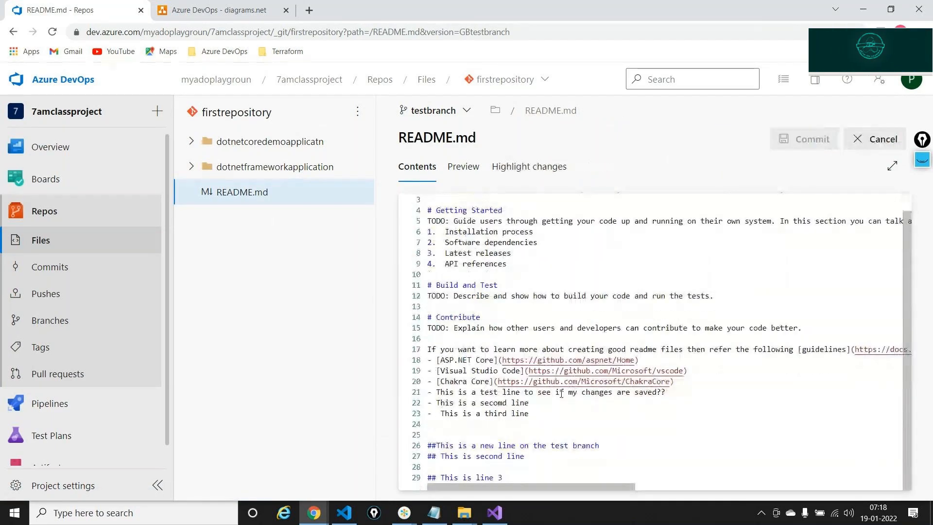
{"action": "left_click", "coordinate": [506, 477]}
{"action": "key", "text": "Return"}
{"action": "key", "text": "Return"}
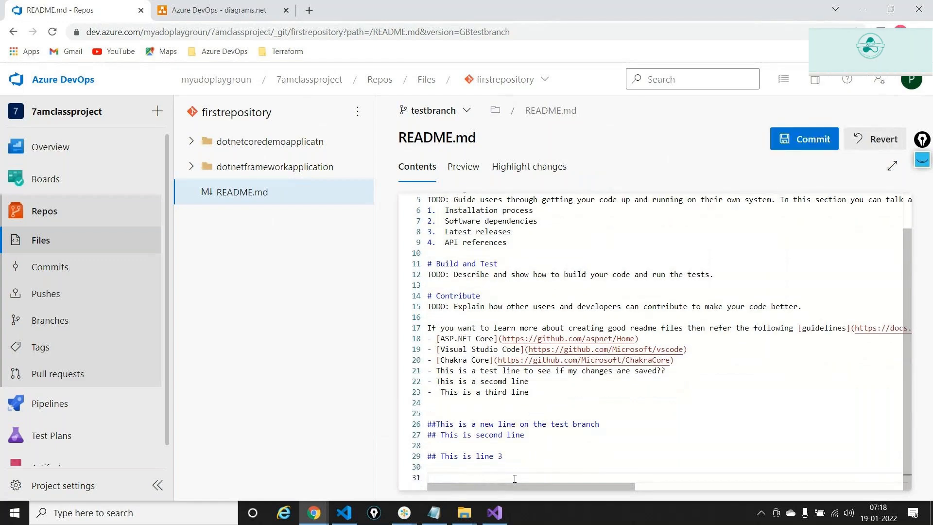
{"action": "type", "text": "## This is line 4"}
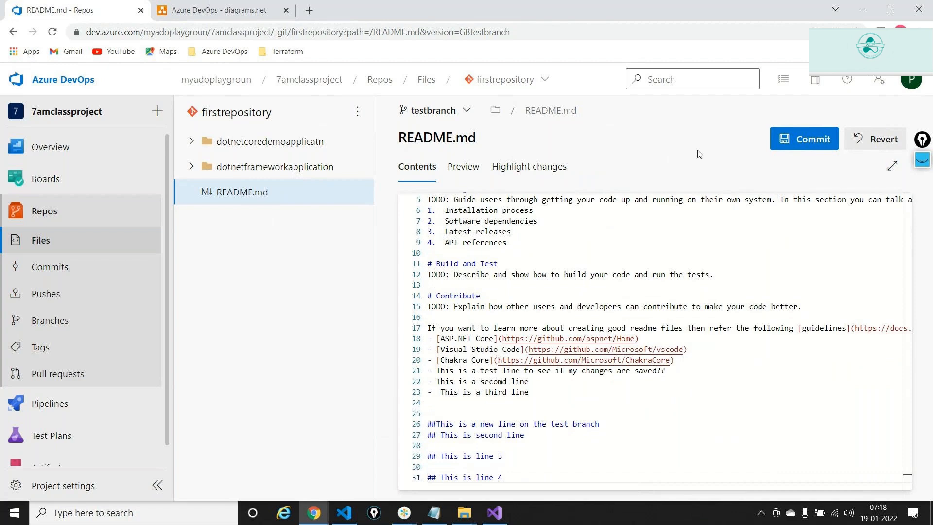
{"action": "left_click", "coordinate": [807, 141]}
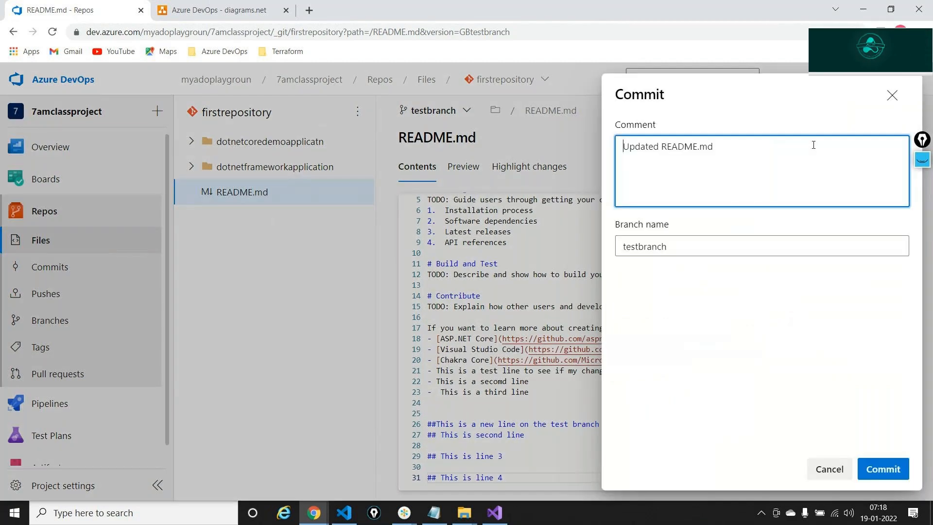
{"action": "left_click", "coordinate": [883, 469]}
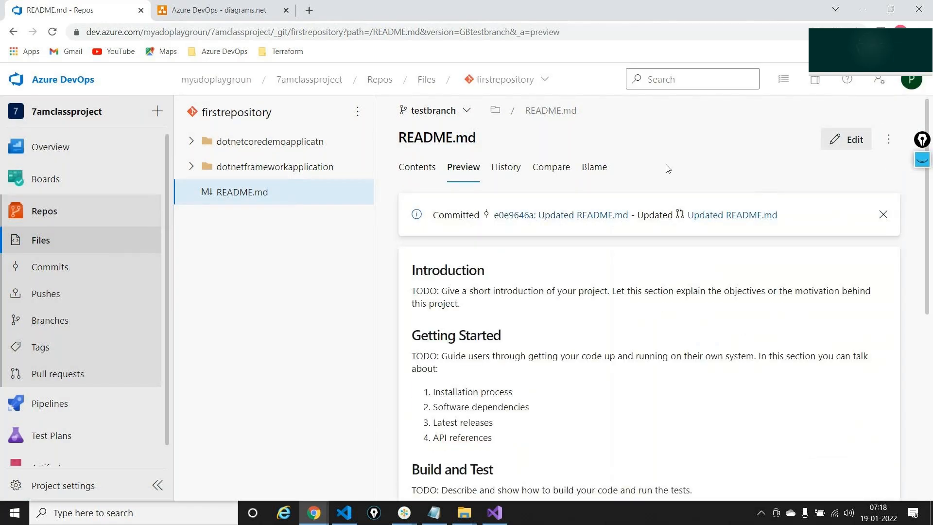
{"action": "left_click", "coordinate": [426, 170]}
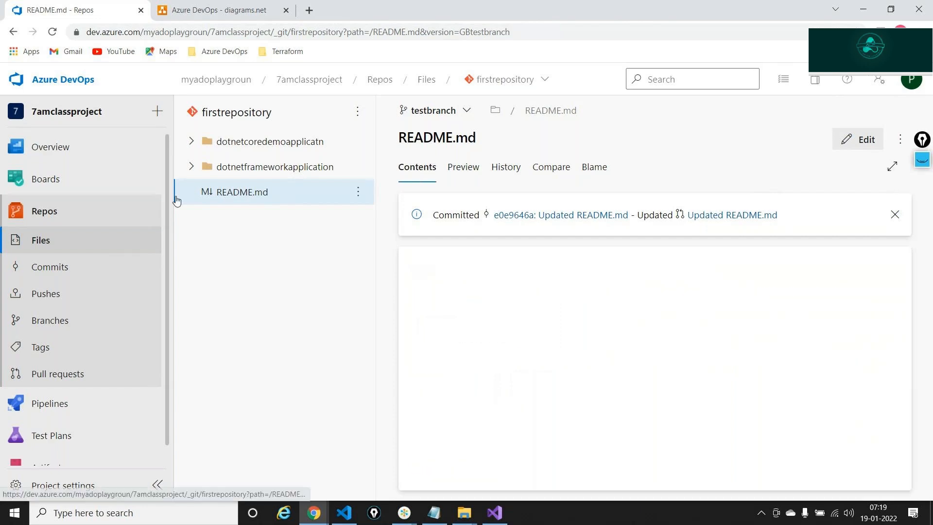
{"action": "left_click", "coordinate": [30, 378]}
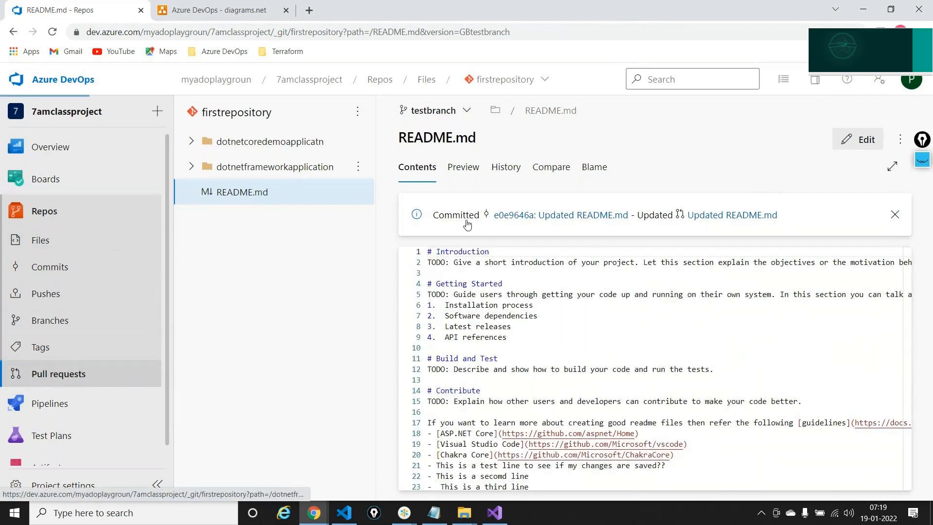
- Create a pull request merging testbranch into develop, then switch to the reviewer's browser window
{"action": "left_click", "coordinate": [769, 134]}
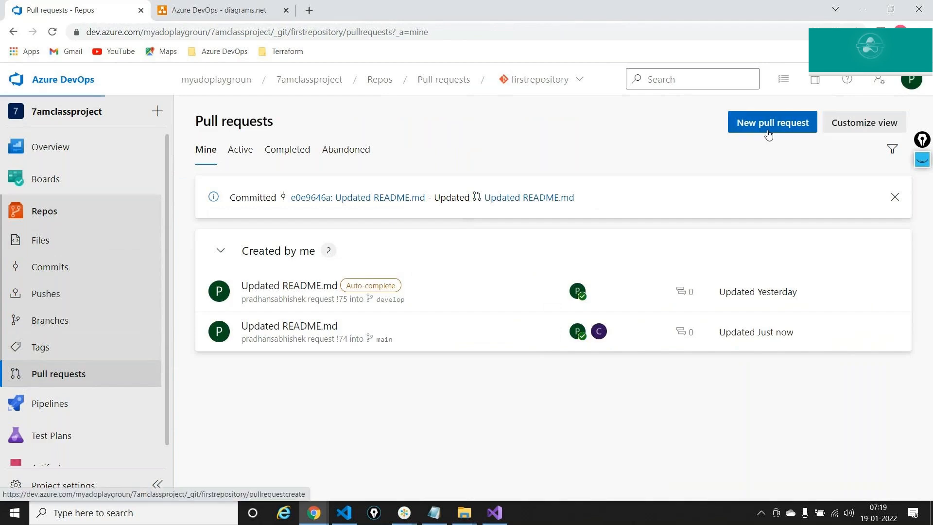
{"action": "left_click", "coordinate": [337, 146]}
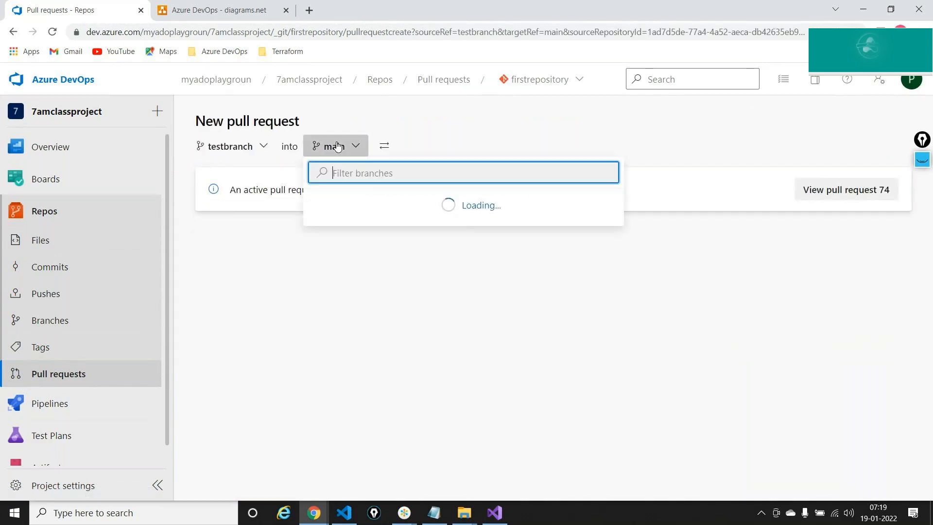
{"action": "left_click", "coordinate": [365, 224]}
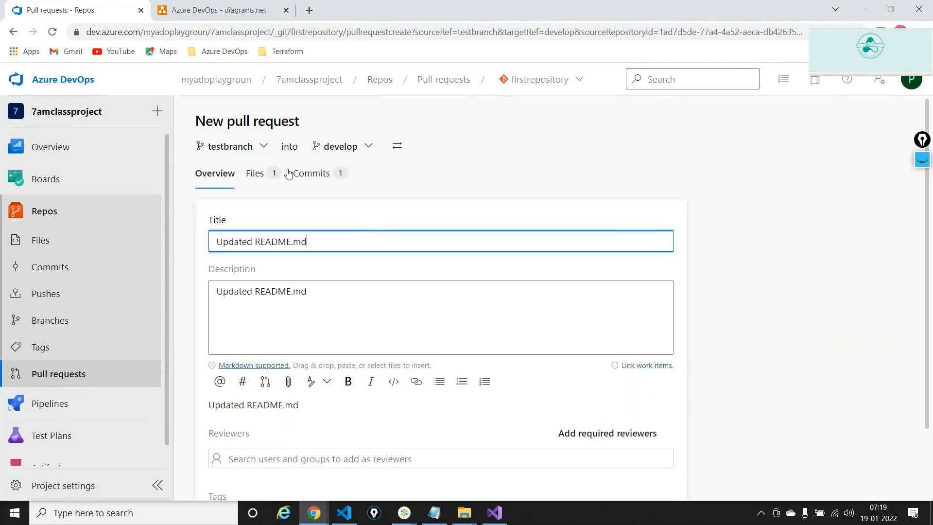
{"action": "scroll", "coordinate": [308, 264], "scroll_direction": "down", "scroll_amount": 3}
{"action": "left_click", "coordinate": [620, 461]}
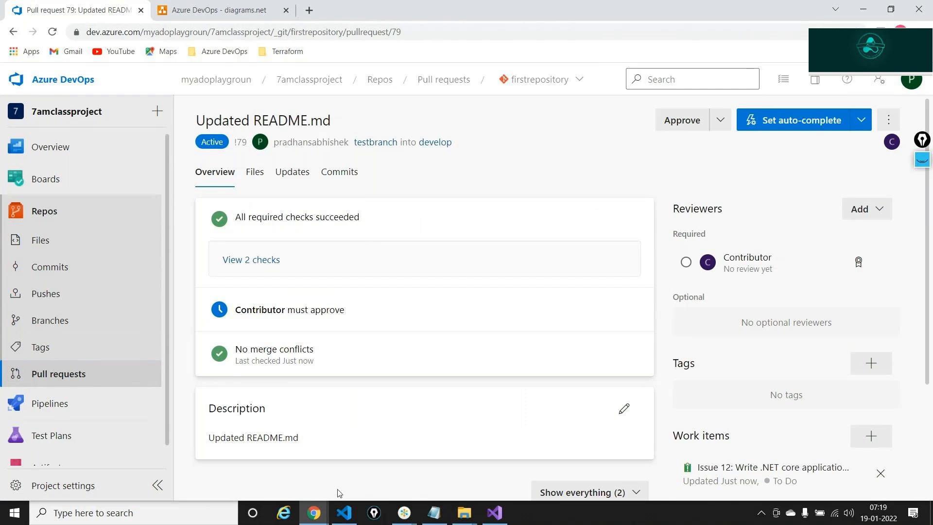
{"action": "left_click", "coordinate": [314, 512]}
{"action": "left_click", "coordinate": [358, 476]}
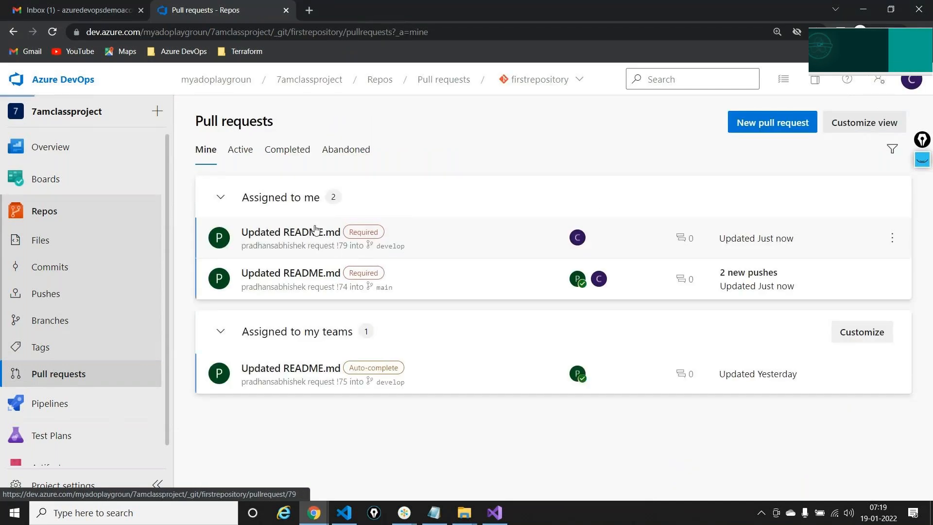
- In pull request 79, comment 'Please correct the line' on README.md's new line 31
{"action": "left_click", "coordinate": [315, 232]}
{"action": "left_click", "coordinate": [255, 171]}
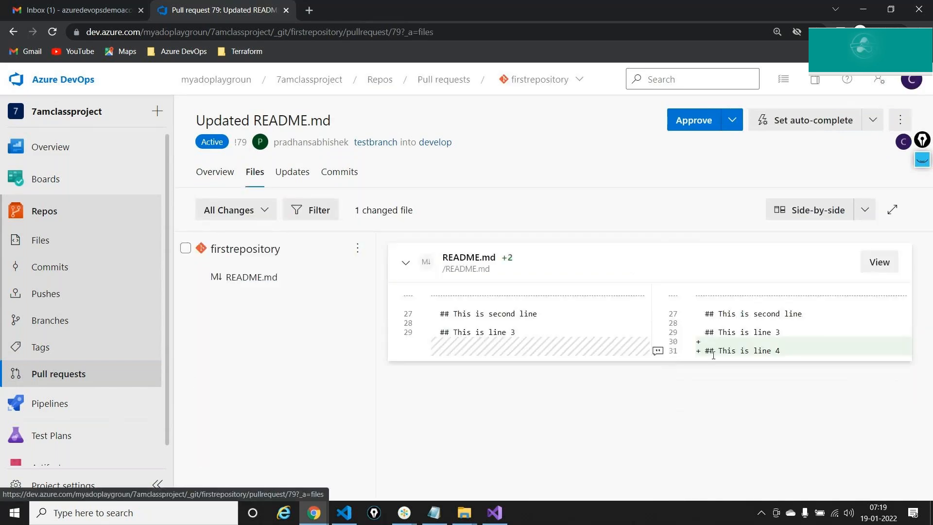
{"action": "left_click", "coordinate": [658, 351]}
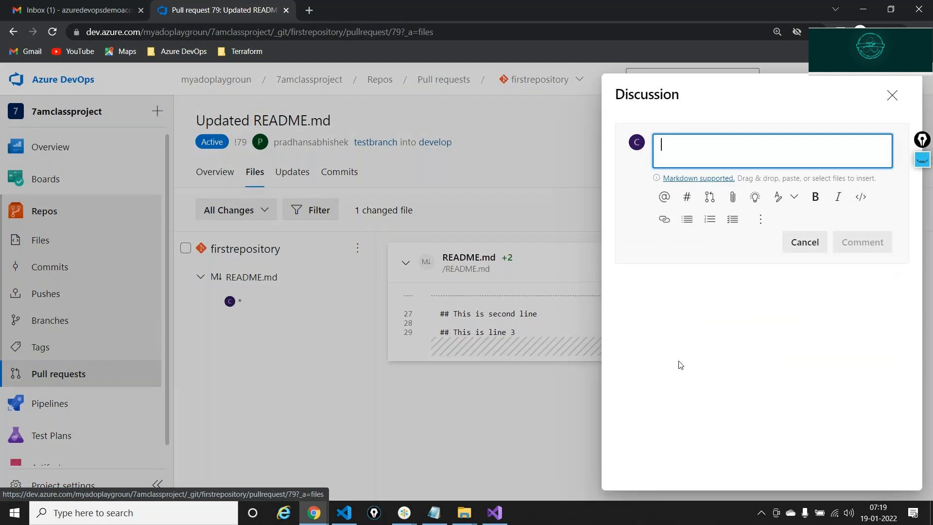
{"action": "type", "text": "T"}
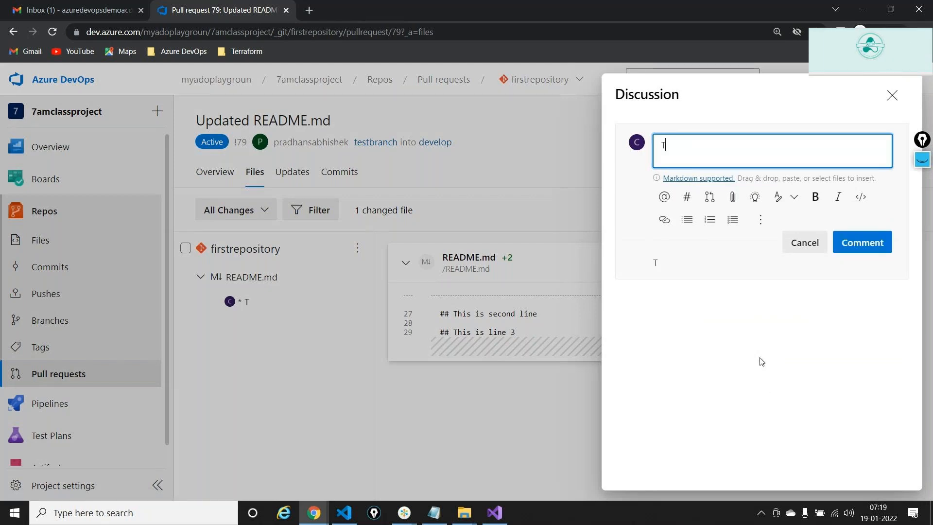
{"action": "key", "text": "BackSpace"}
{"action": "type", "text": "Please correct ythe"}
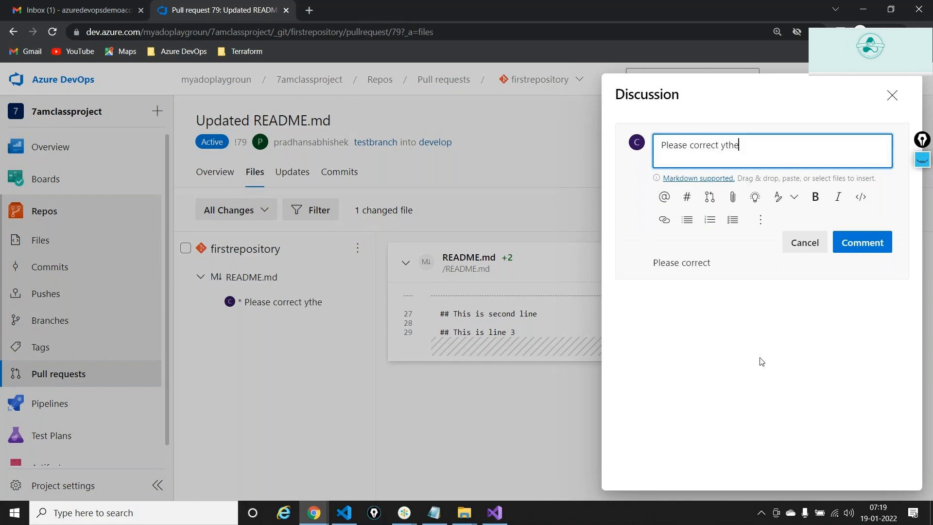
{"action": "key", "text": "BackSpace"}
{"action": "key", "text": "BackSpace"}
{"action": "key", "text": "BackSpace"}
{"action": "key", "text": "BackSpace"}
{"action": "type", "text": "the line"}
{"action": "left_click", "coordinate": [863, 242]}
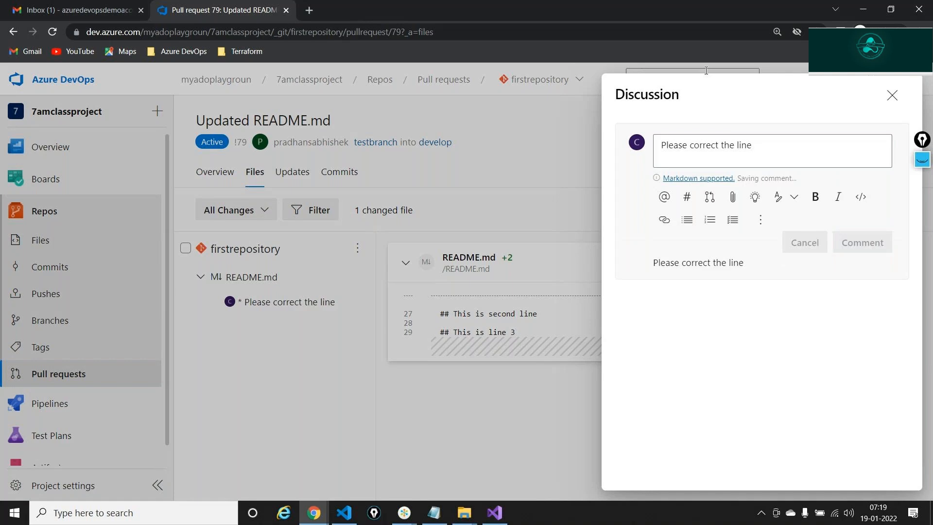
{"action": "left_click", "coordinate": [892, 97]}
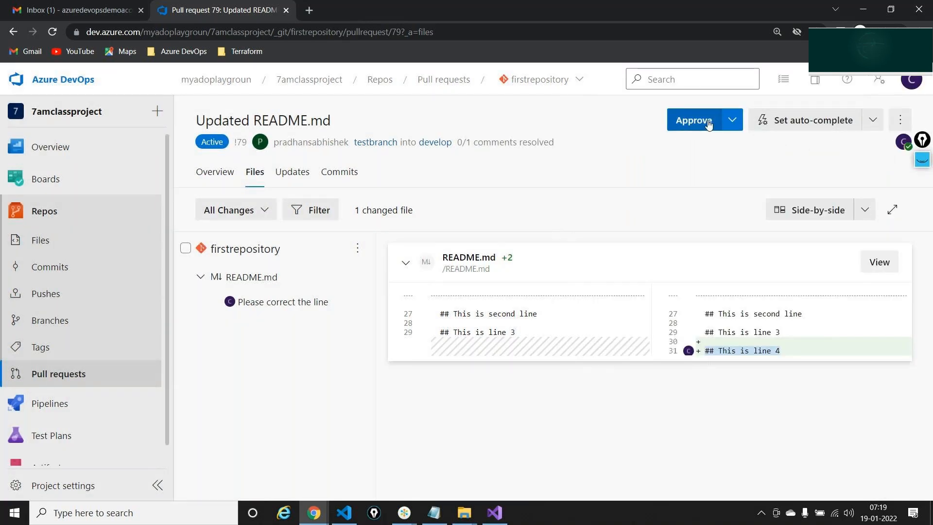
{"action": "left_click", "coordinate": [210, 184]}
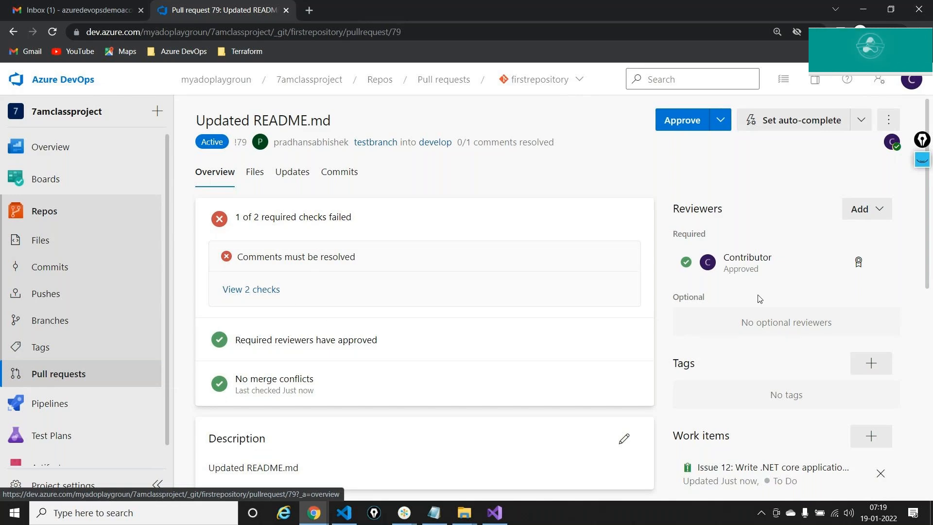
- Circle the reviewer-approval and comment-resolution checks, clear the marks, and switch to the author's window
{"action": "left_click", "coordinate": [922, 159]}
{"action": "mouse_move", "coordinate": [275, 321]}
{"action": "left_mouse_down"}
{"action": "mouse_move", "coordinate": [212, 325]}
{"action": "mouse_move", "coordinate": [302, 360]}
{"action": "mouse_move", "coordinate": [265, 308]}
{"action": "left_mouse_up"}
{"action": "mouse_move", "coordinate": [232, 248]}
{"action": "left_mouse_down"}
{"action": "mouse_move", "coordinate": [209, 275]}
{"action": "mouse_move", "coordinate": [299, 292]}
{"action": "mouse_move", "coordinate": [262, 222]}
{"action": "mouse_move", "coordinate": [200, 234]}
{"action": "left_mouse_up"}
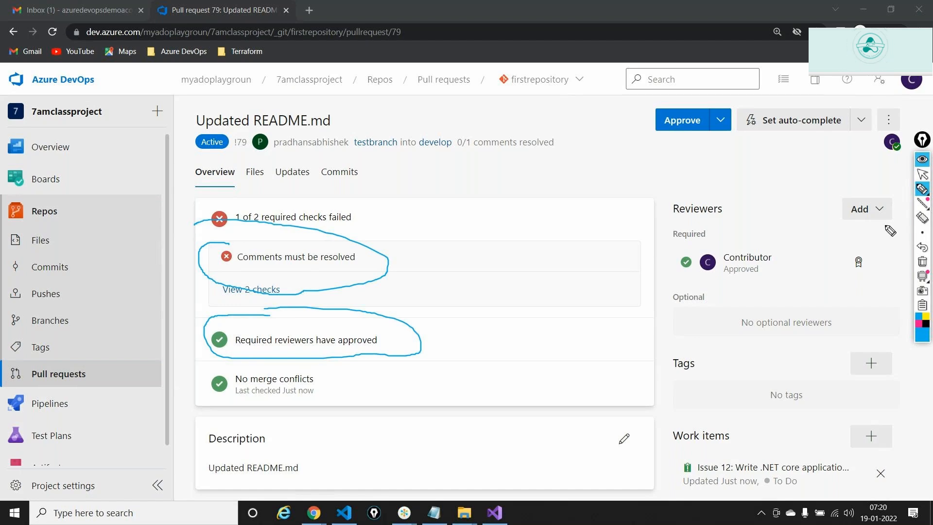
{"action": "left_click", "coordinate": [923, 262]}
{"action": "left_click", "coordinate": [922, 173]}
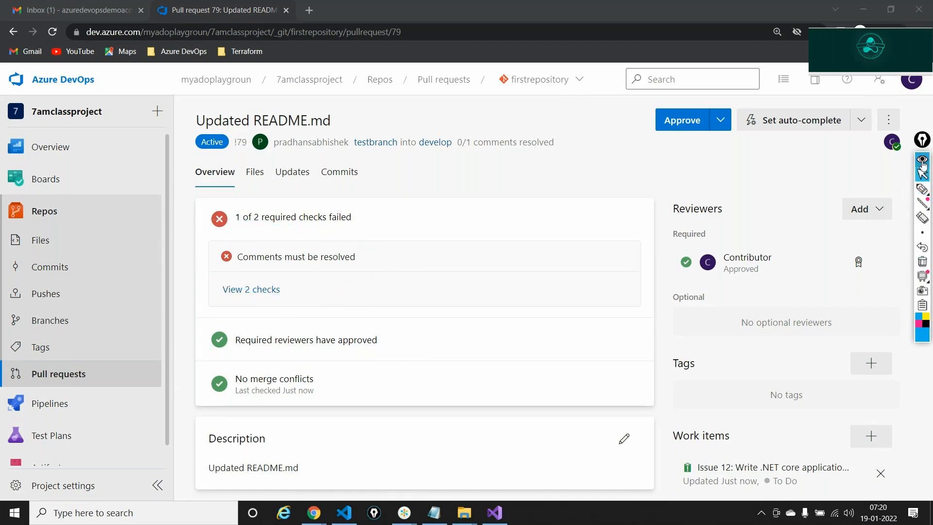
{"action": "left_click", "coordinate": [922, 161]}
{"action": "mouse_move", "coordinate": [315, 513]}
{"action": "left_click", "coordinate": [375, 455]}
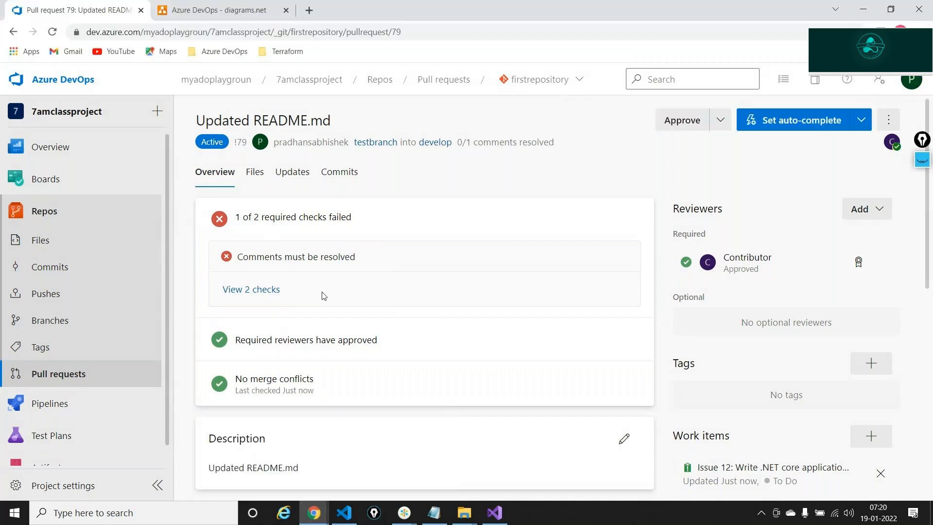
- Reply 'This is done' to the reviewer's README.md comment, resolve it, and begin completing the pull request
{"action": "left_click", "coordinate": [277, 289]}
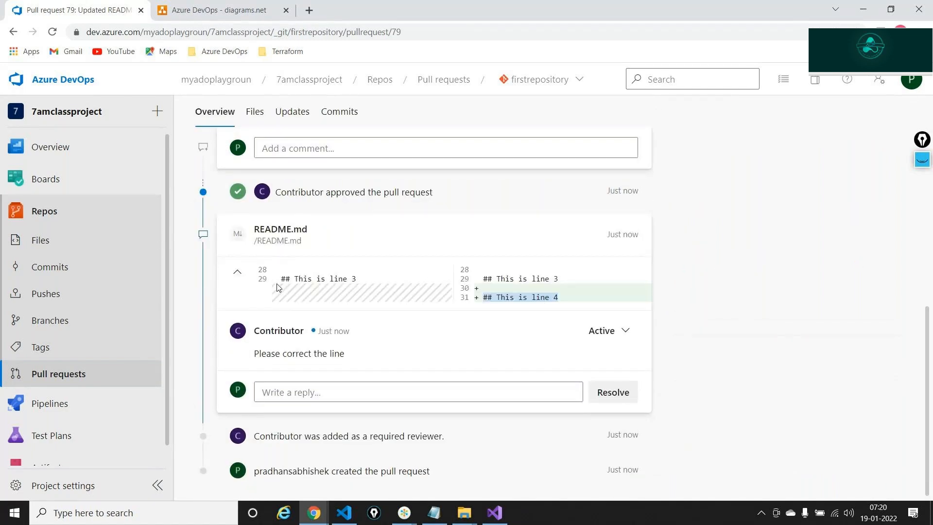
{"action": "left_click", "coordinate": [351, 396]}
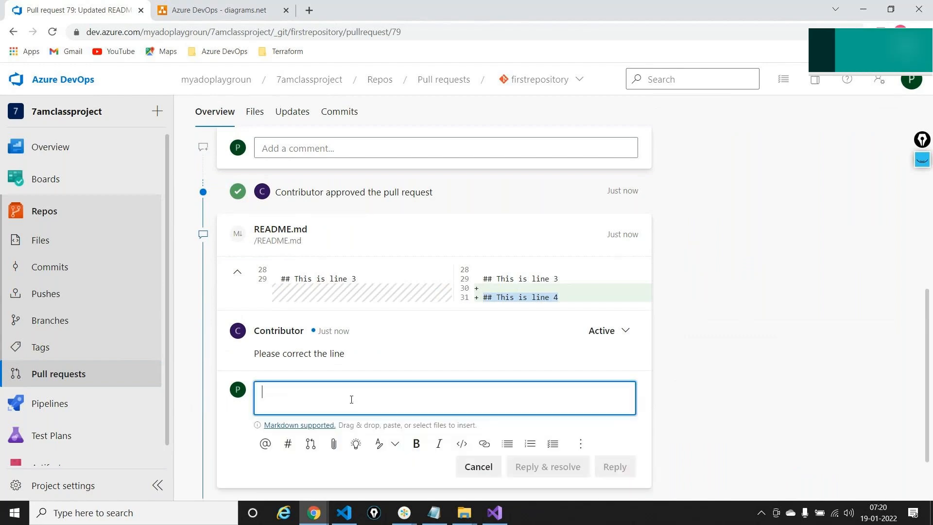
{"action": "type", "text": "This is done"}
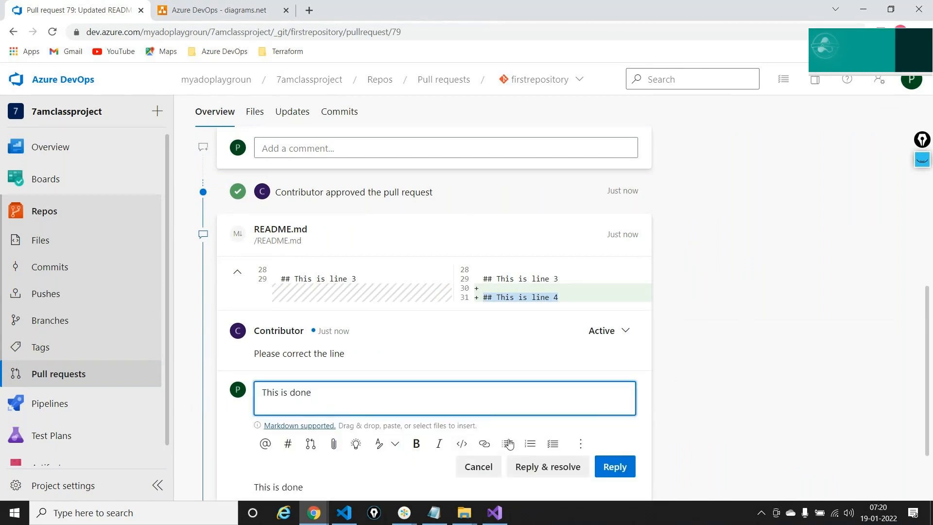
{"action": "left_click", "coordinate": [540, 467]}
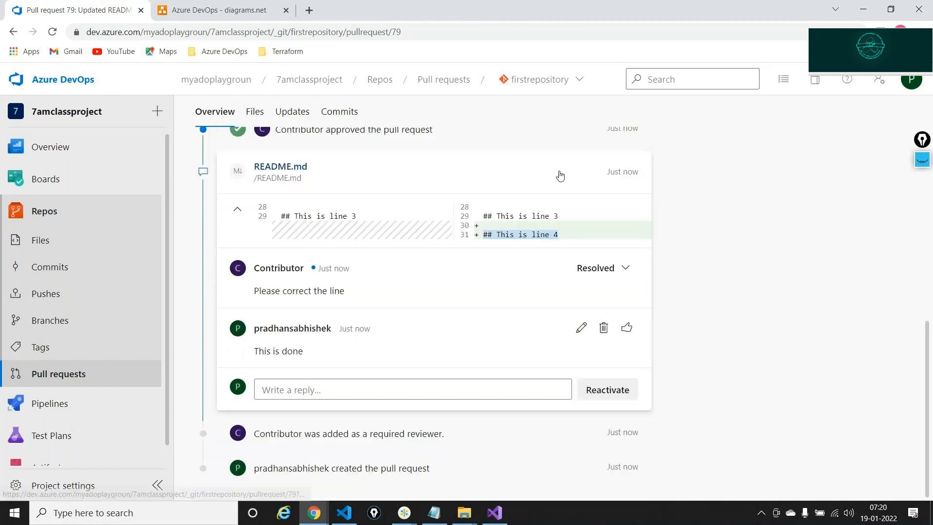
{"action": "scroll", "coordinate": [600, 197], "scroll_direction": "up", "scroll_amount": 10}
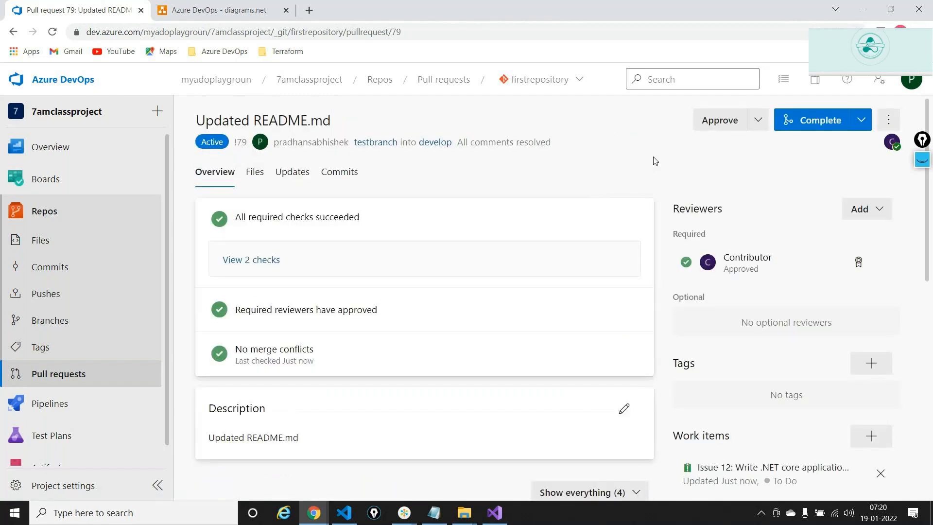
{"action": "left_click", "coordinate": [805, 124]}
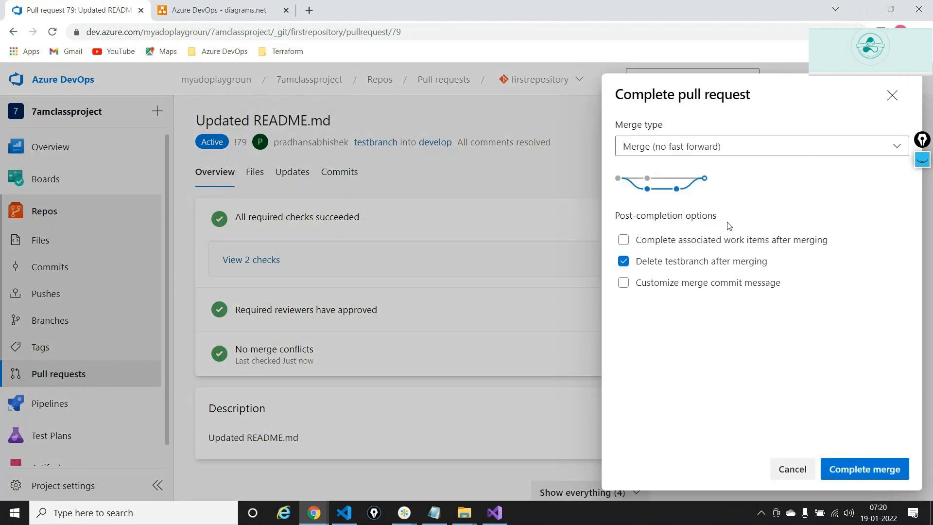
- Complete the merge of testbranch into develop and scroll through the completed pull request
{"action": "left_click", "coordinate": [854, 463]}
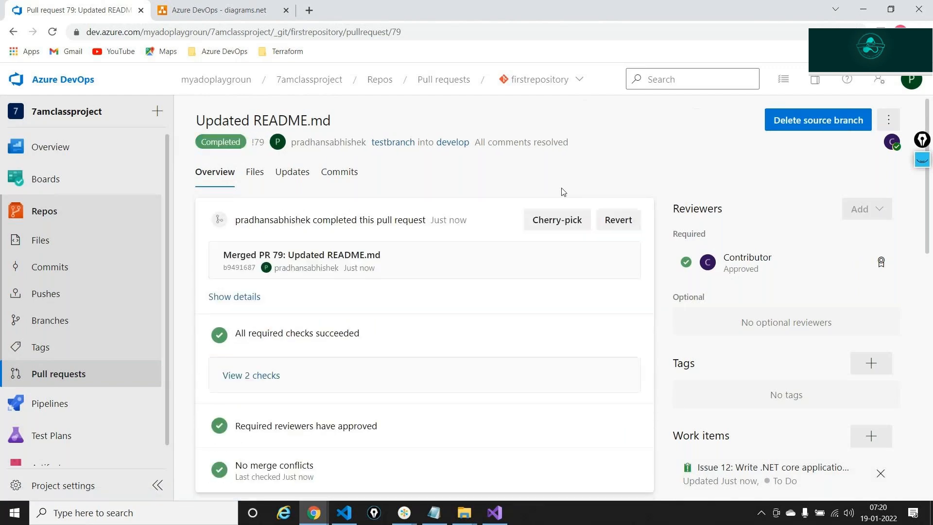
{"action": "scroll", "coordinate": [426, 344], "scroll_direction": "down", "scroll_amount": 2}
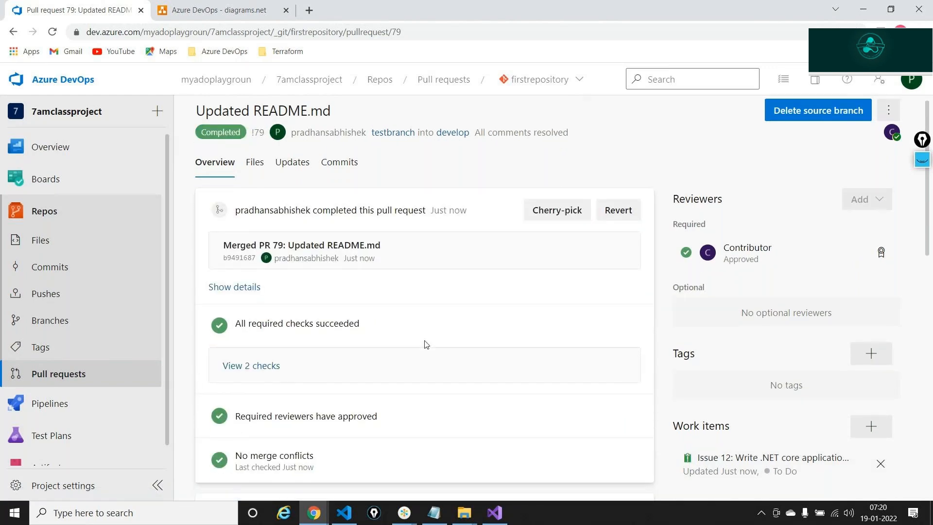
{"action": "scroll", "coordinate": [426, 344], "scroll_direction": "down", "scroll_amount": 4}
{"action": "scroll", "coordinate": [404, 391], "scroll_direction": "down", "scroll_amount": 4}
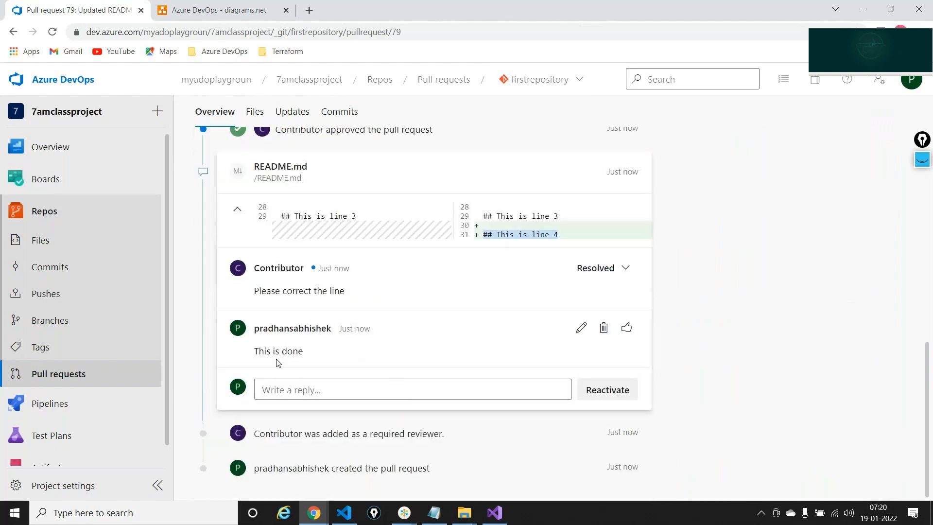
{"action": "scroll", "coordinate": [278, 363], "scroll_direction": "up", "scroll_amount": 10}
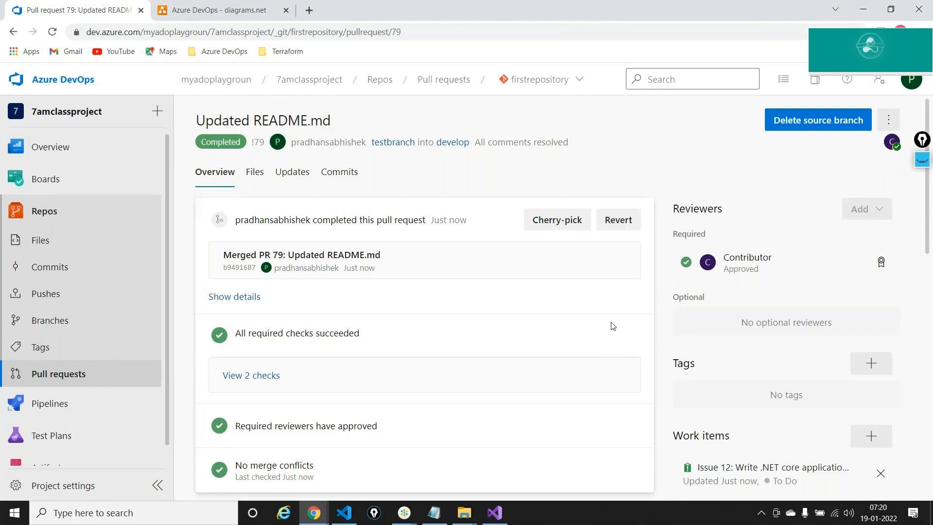
- Switch between windows and bring up the completed pull request in the reviewer's browser window
{"action": "key", "text": "alt+Tab"}
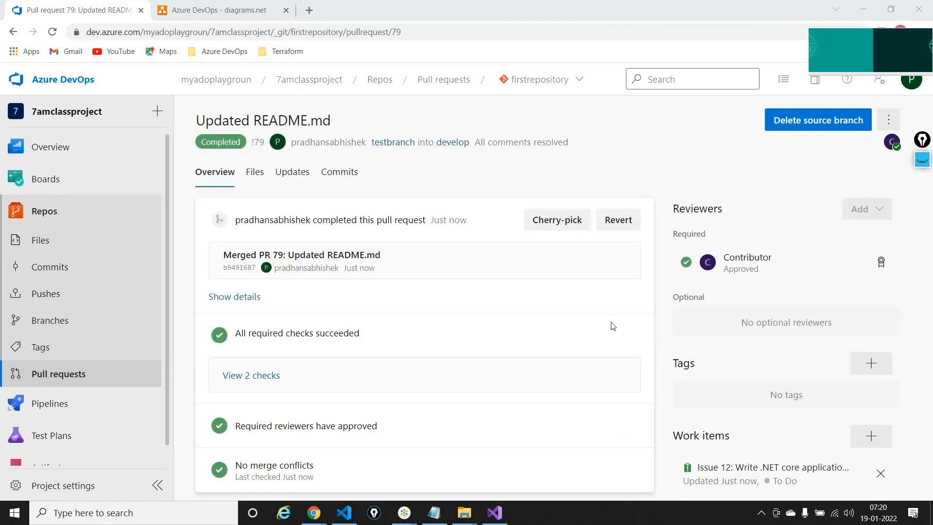
{"action": "key", "text": "alt+Tab"}
{"action": "key", "text": "alt+Tab"}
{"action": "key", "text": "alt+Tab"}
{"action": "key", "text": "alt+Tab"}
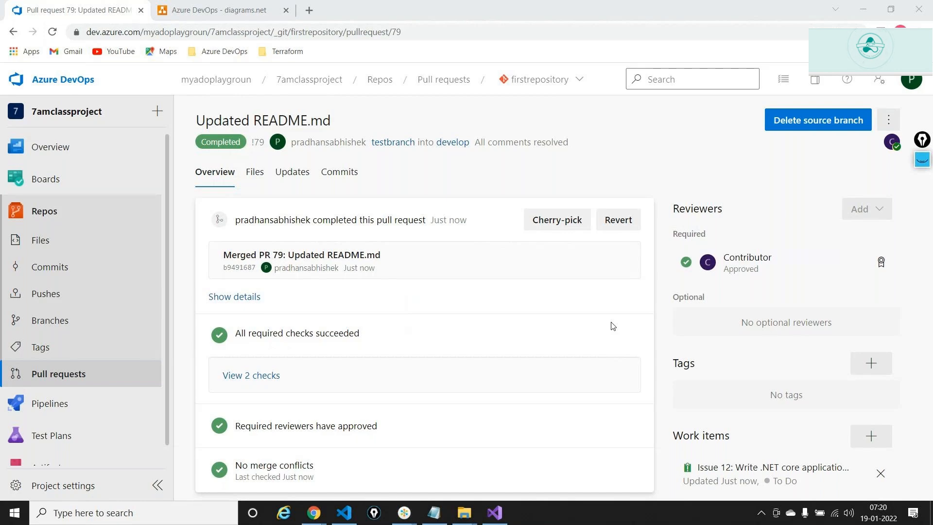
{"action": "left_click", "coordinate": [810, 183]}
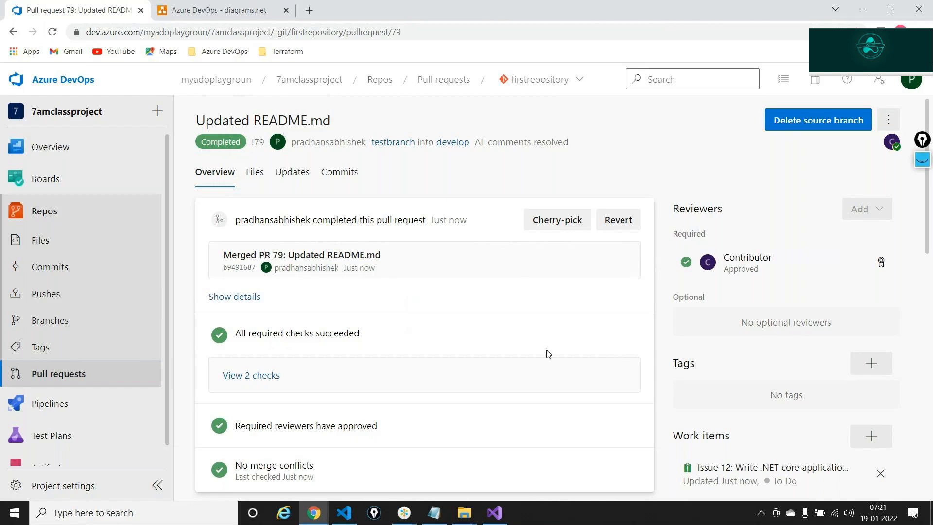
{"action": "scroll", "coordinate": [548, 353], "scroll_direction": "down", "scroll_amount": 2}
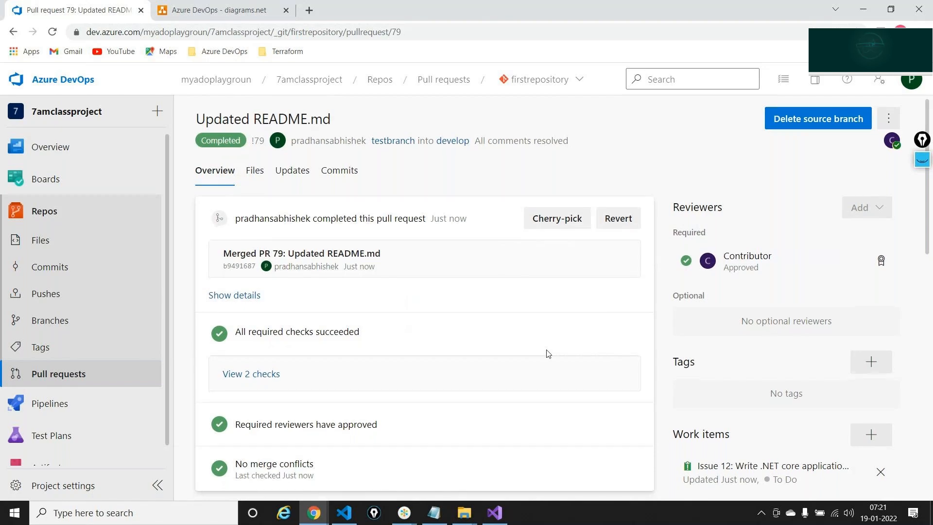
{"action": "scroll", "coordinate": [548, 354], "scroll_direction": "up", "scroll_amount": 2}
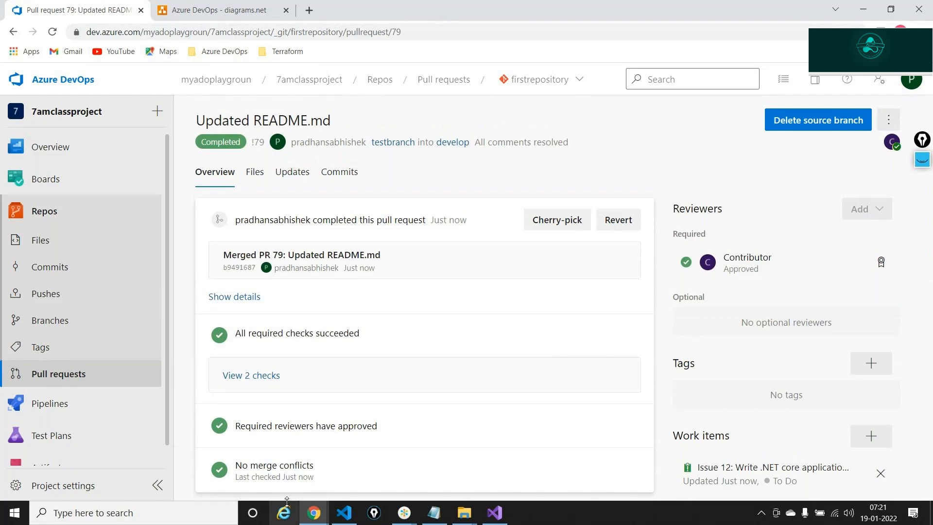
{"action": "left_click", "coordinate": [313, 512]}
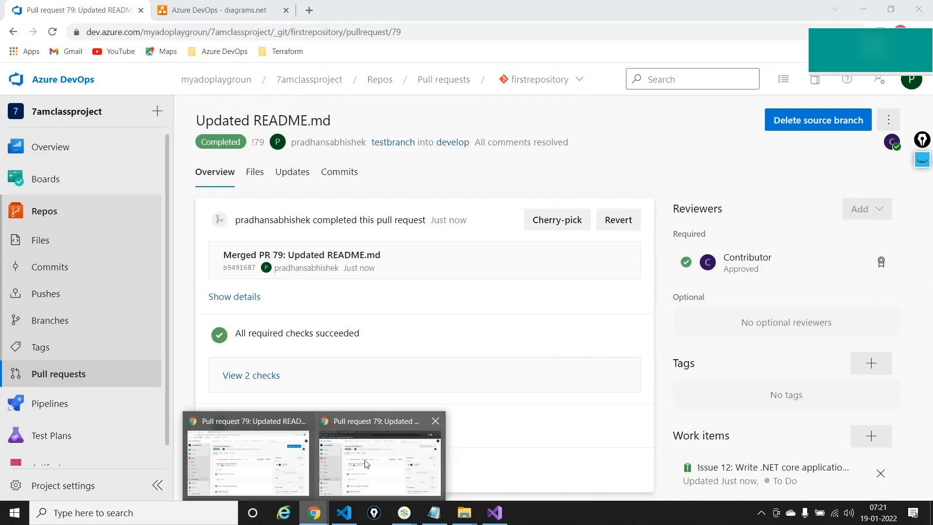
{"action": "left_click", "coordinate": [414, 447]}
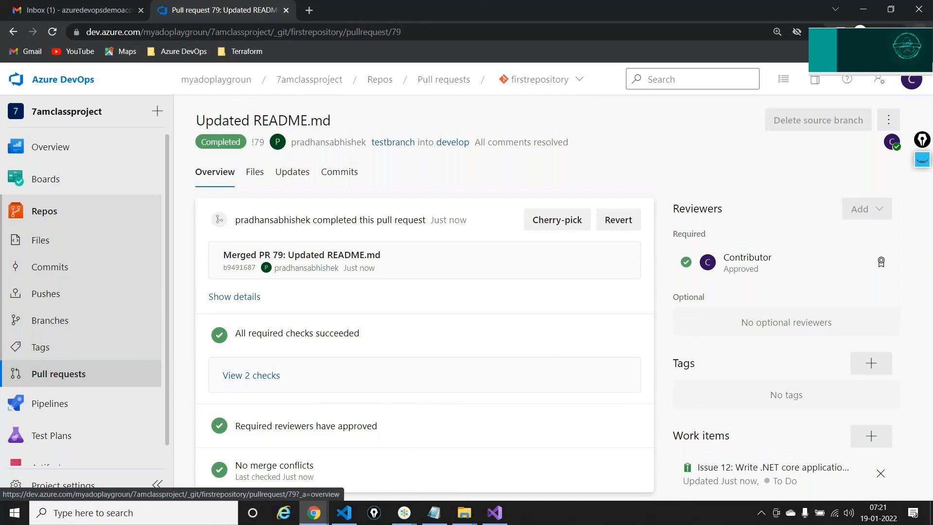
{"action": "left_click", "coordinate": [920, 32]}
- Open Gmail in a new Incognito window
{"action": "left_click", "coordinate": [828, 78]}
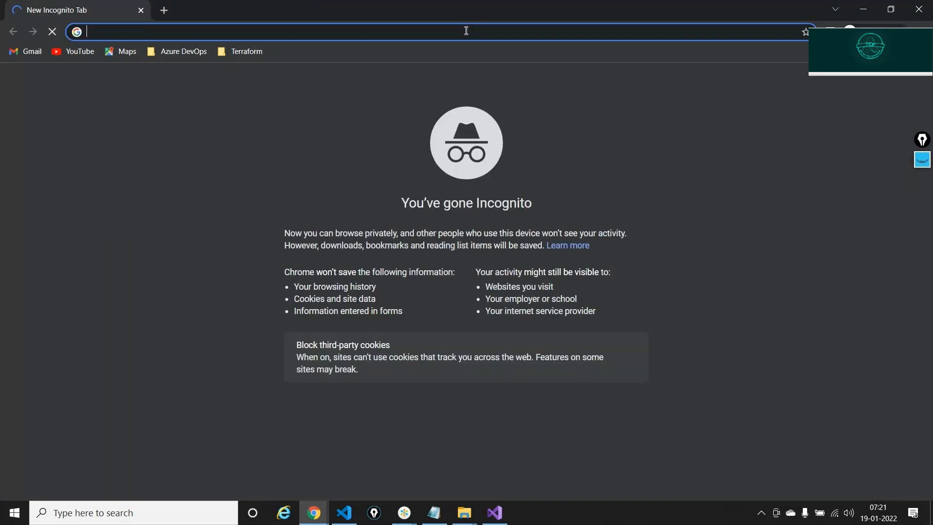
{"action": "type", "text": "gmai"}
{"action": "key", "text": "Return"}
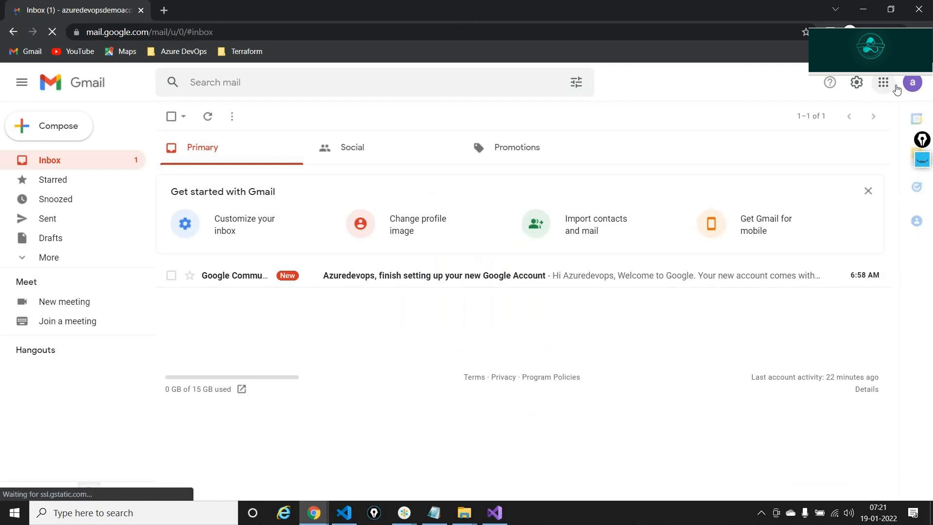
- Add another Google account by entering the contributor's email address and password
{"action": "left_click", "coordinate": [912, 82]}
{"action": "left_click", "coordinate": [807, 257]}
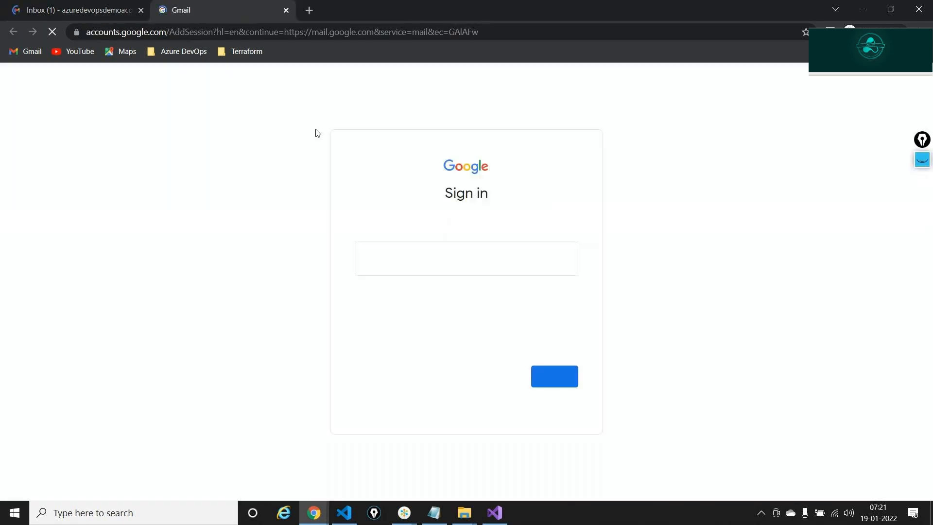
{"action": "left_click", "coordinate": [445, 265]}
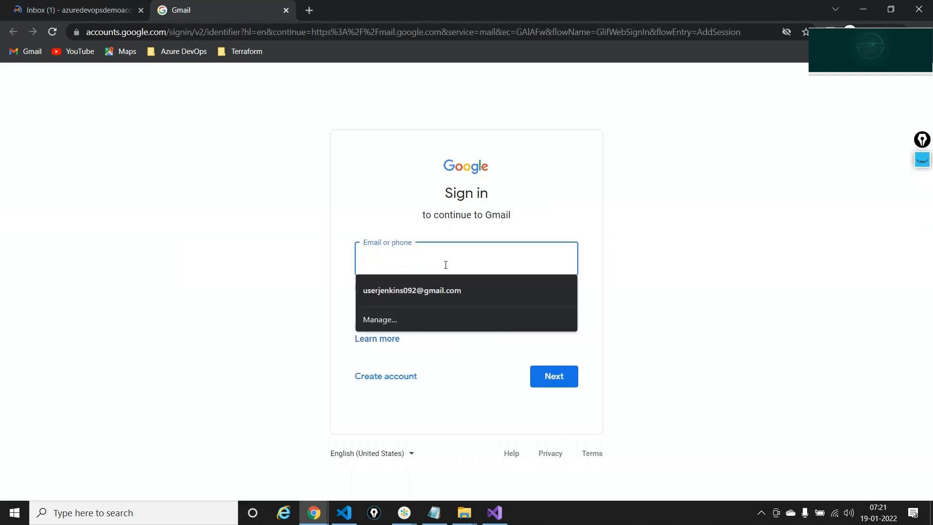
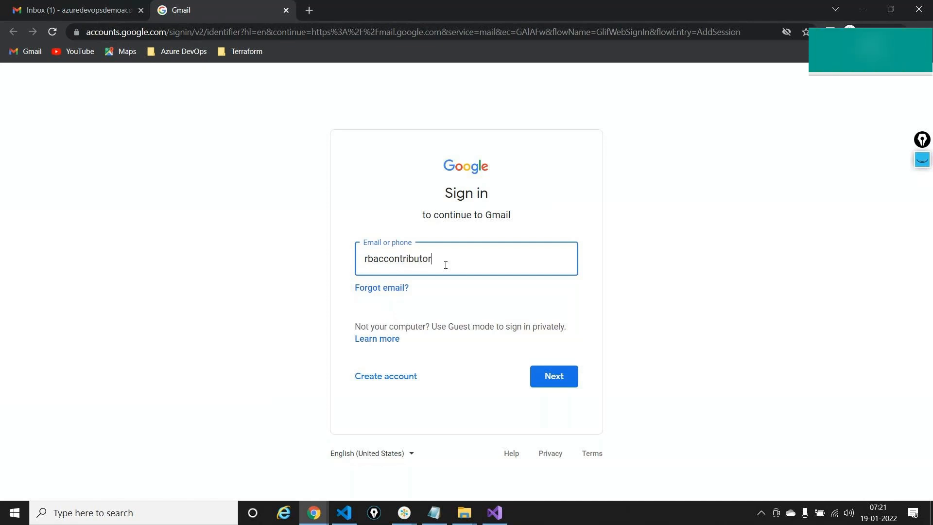
{"action": "key", "text": "Return"}
{"action": "type", "text": "••••••"}
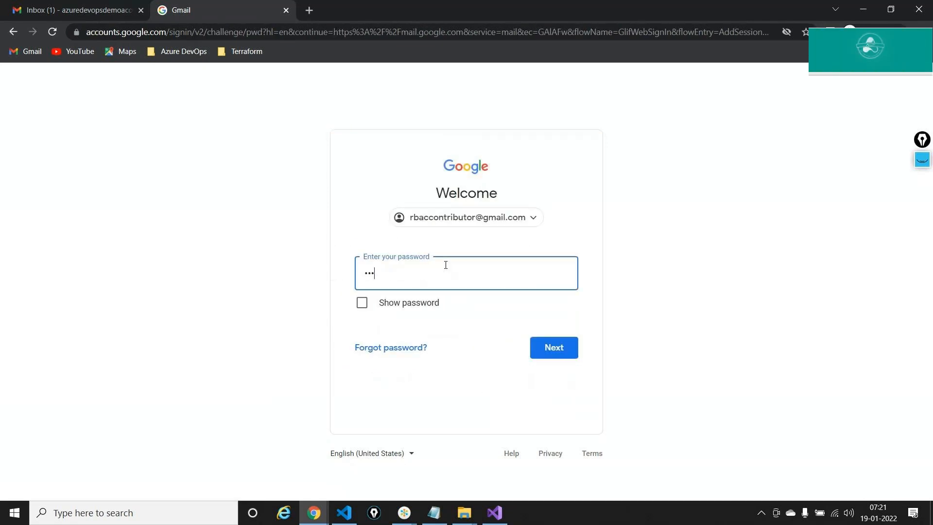
{"action": "type", "text": "•••••••"}
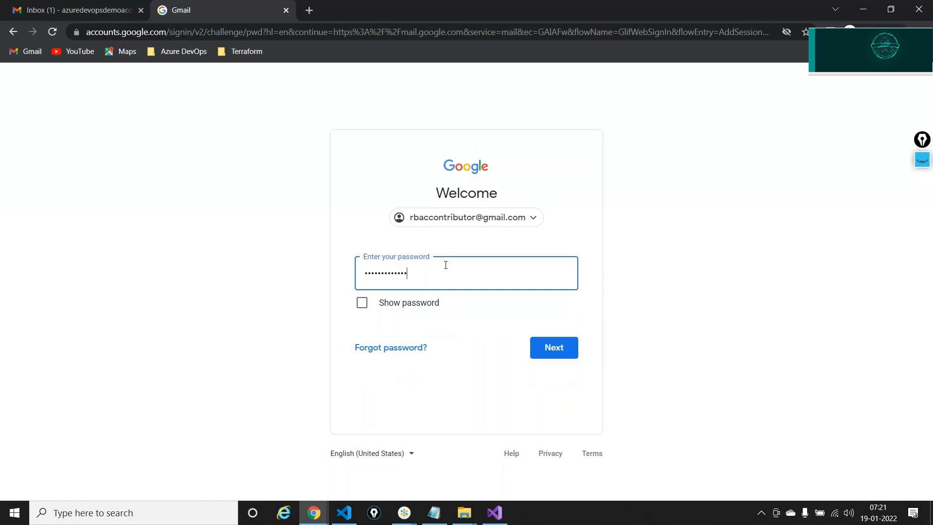
{"action": "key", "text": "Return"}
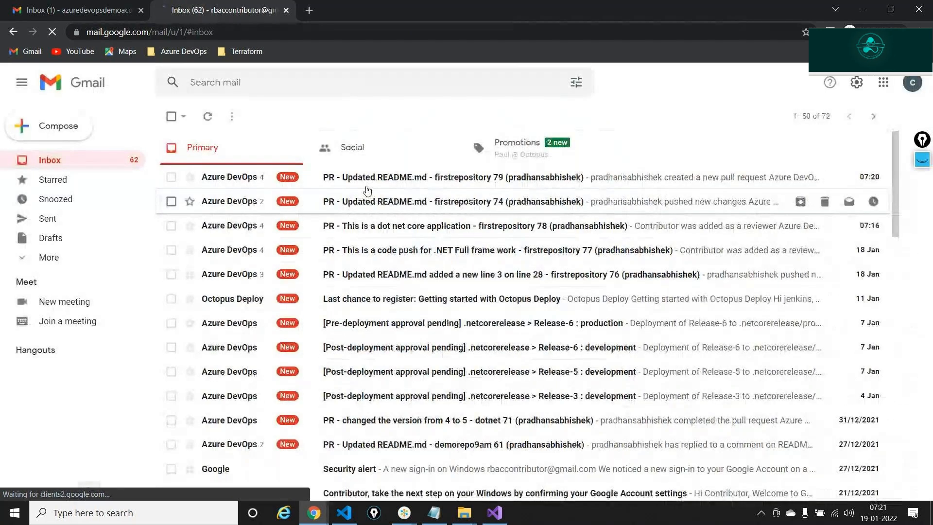
- Draw a marker stroke over the inbox, then clear the annotations
{"action": "left_click", "coordinate": [923, 160]}
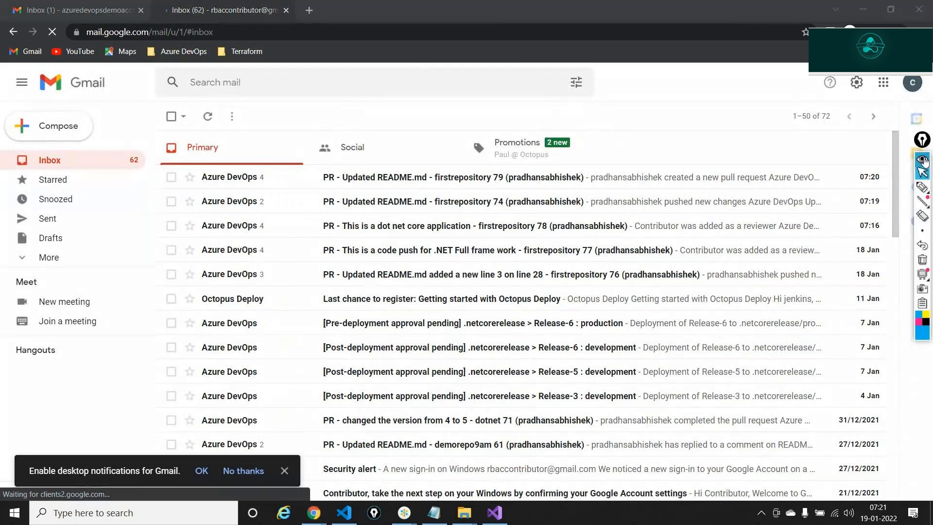
{"action": "left_click", "coordinate": [922, 187]}
{"action": "left_click_drag", "start_coordinate": [429, 93], "coordinate": [417, 154]}
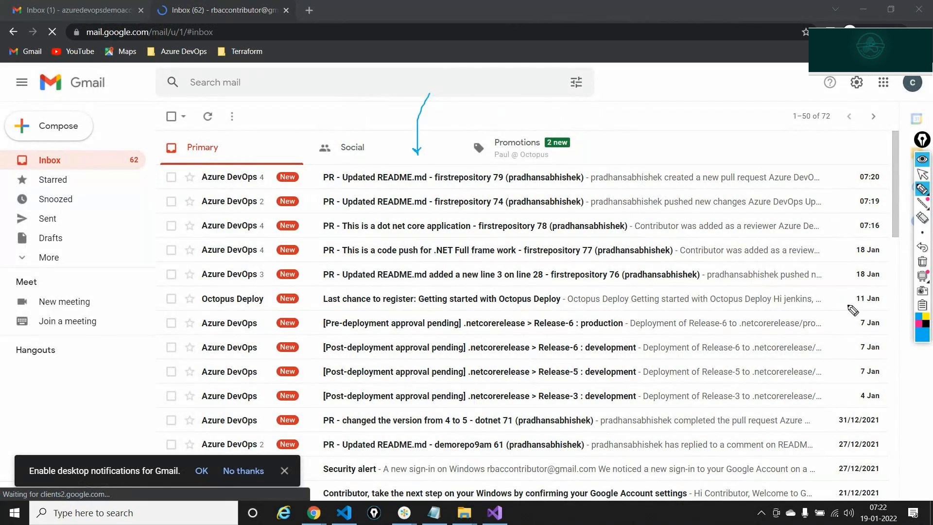
{"action": "left_click", "coordinate": [922, 263]}
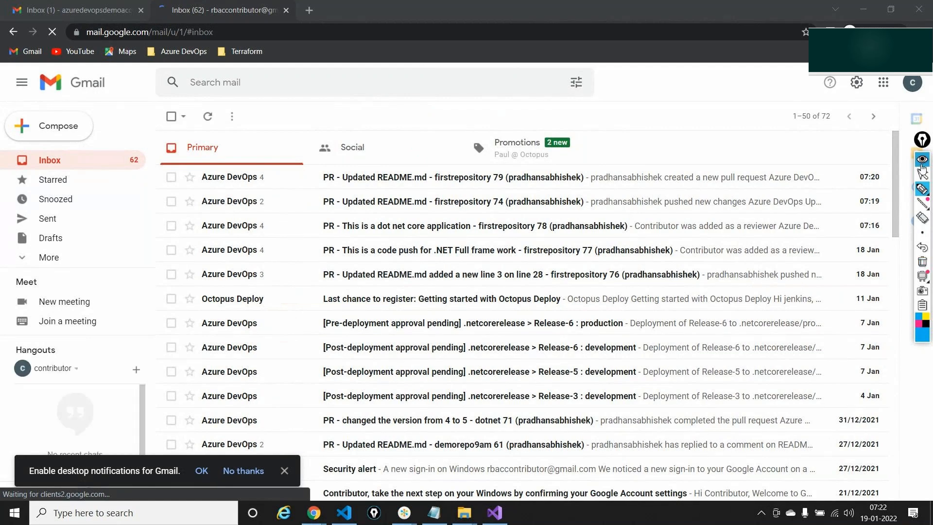
- Read the newest pull request 79 email and view the completed pull request in Azure DevOps
{"action": "left_click", "coordinate": [922, 168]}
{"action": "left_click", "coordinate": [328, 178]}
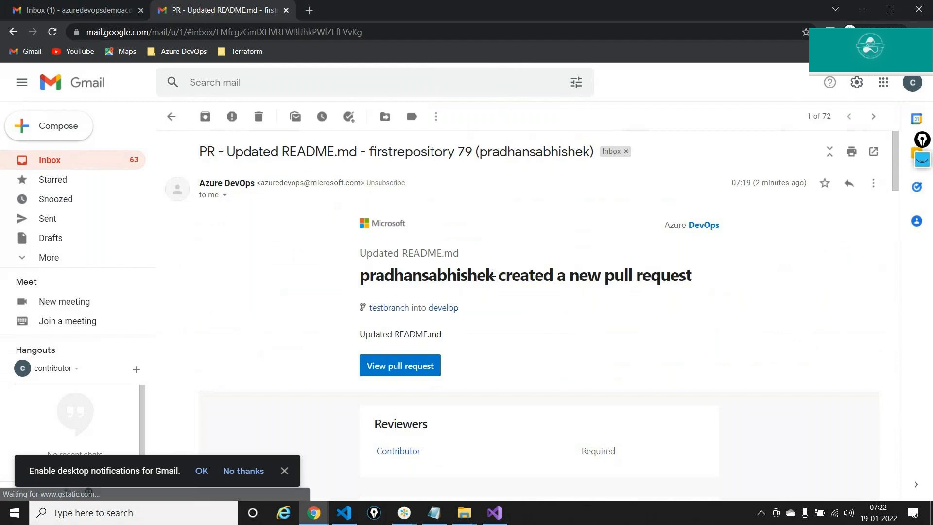
{"action": "scroll", "coordinate": [493, 273], "scroll_direction": "down", "scroll_amount": 1}
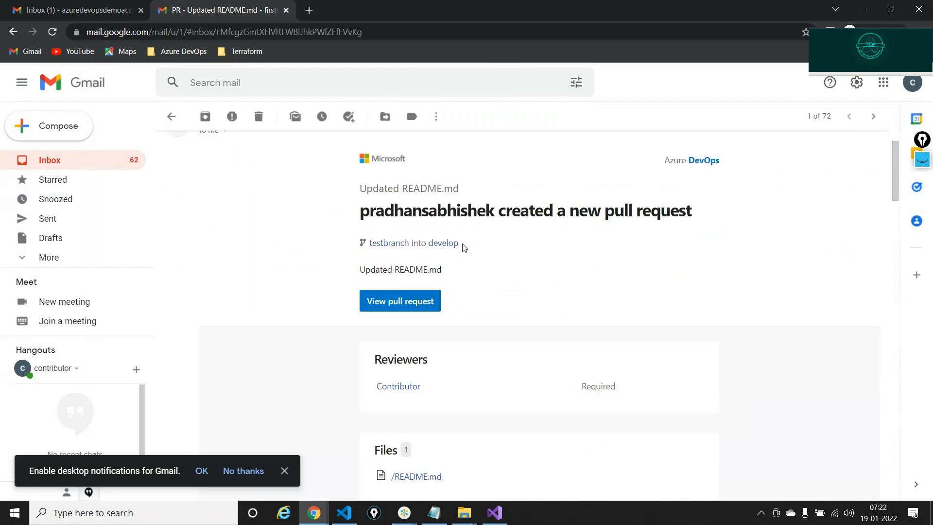
{"action": "scroll", "coordinate": [467, 261], "scroll_direction": "down", "scroll_amount": 1}
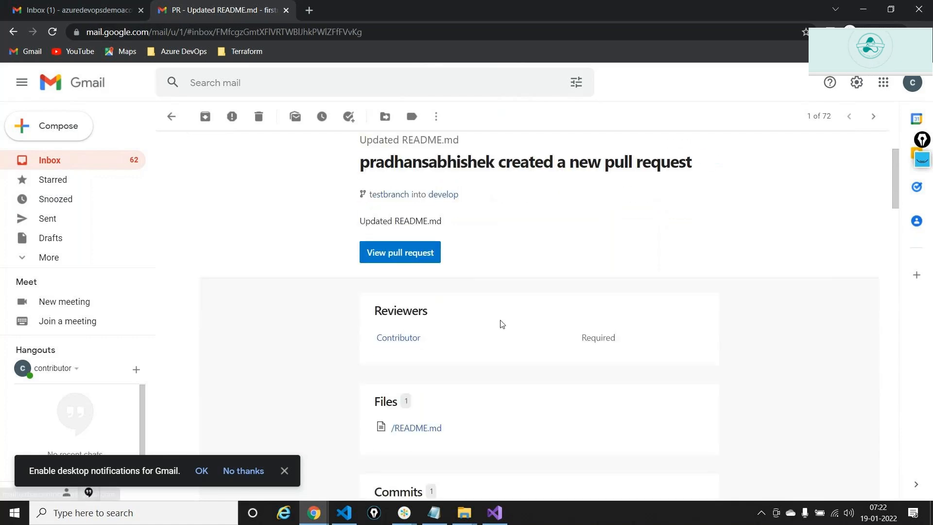
{"action": "scroll", "coordinate": [500, 323], "scroll_direction": "down", "scroll_amount": 2}
{"action": "scroll", "coordinate": [463, 377], "scroll_direction": "up", "scroll_amount": 5}
{"action": "left_click", "coordinate": [433, 374]}
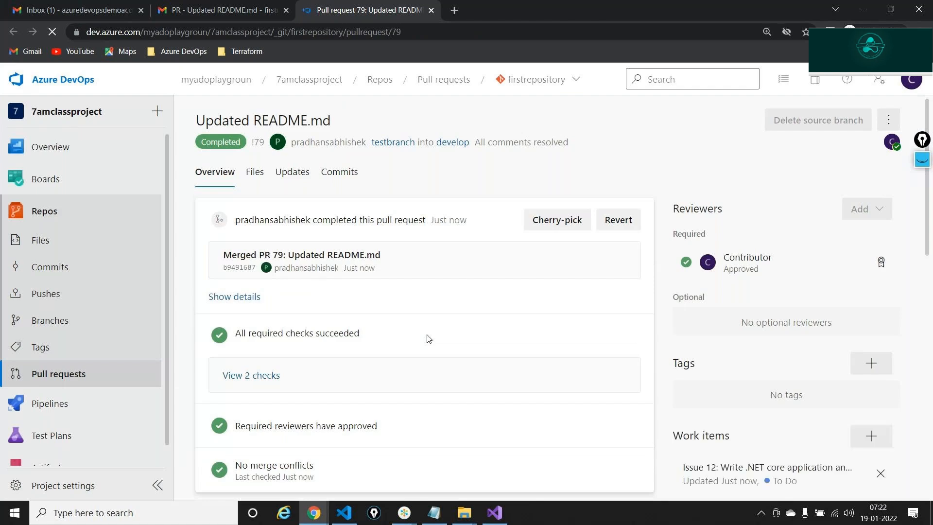
{"action": "left_click", "coordinate": [430, 10]}
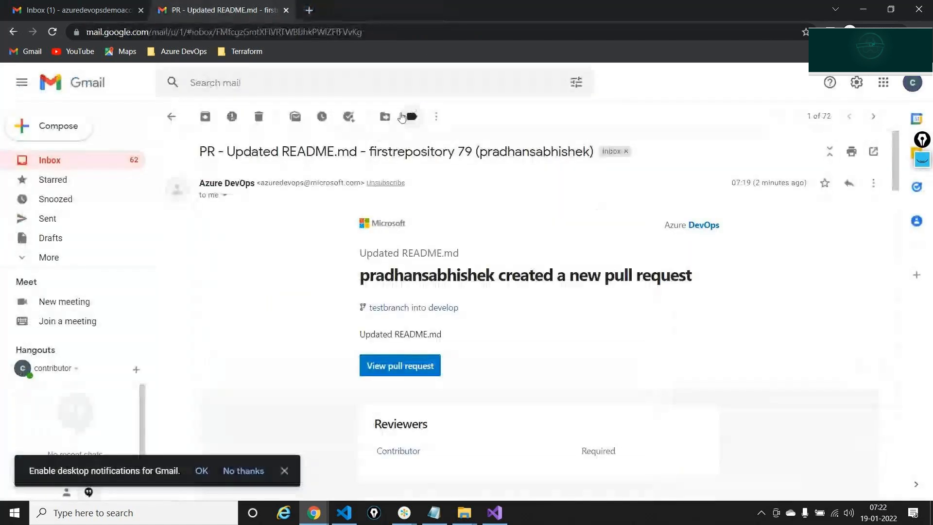
- Return to the Gmail inbox and bring the GoTo Meetings window to the front
{"action": "left_click", "coordinate": [174, 118]}
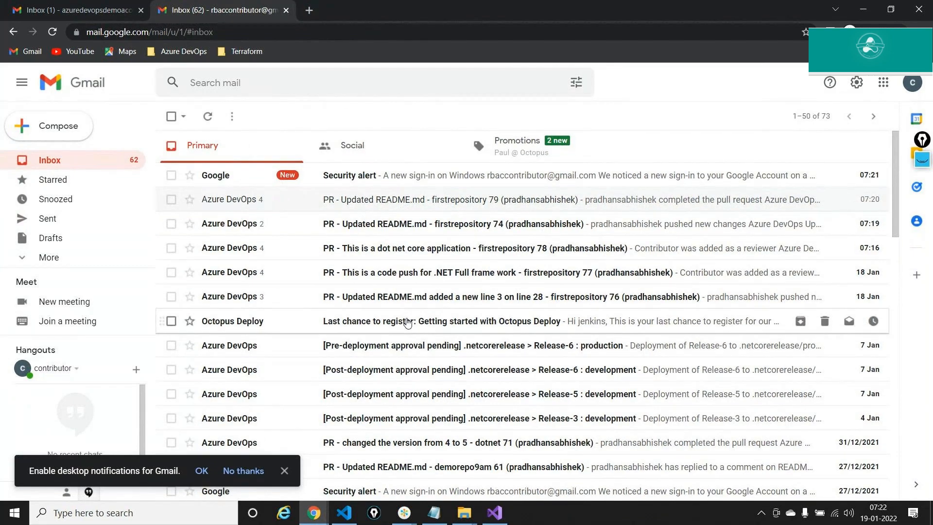
{"action": "scroll", "coordinate": [407, 324], "scroll_direction": "down", "scroll_amount": 2}
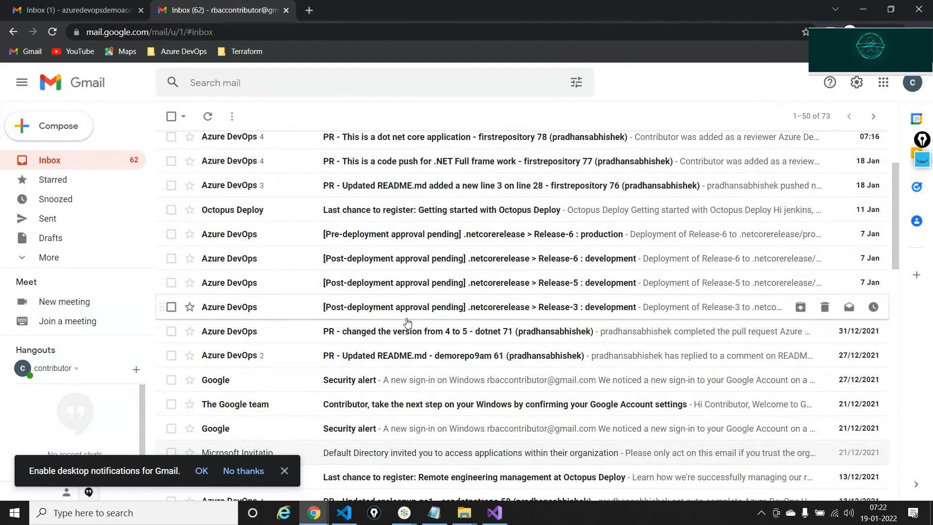
{"action": "scroll", "coordinate": [407, 323], "scroll_direction": "up", "scroll_amount": 2}
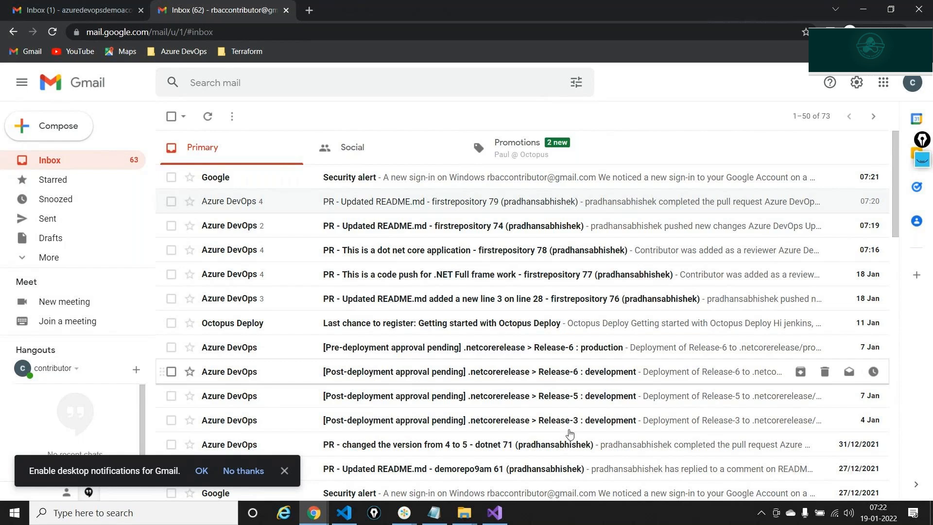
{"action": "left_click", "coordinate": [405, 512]}
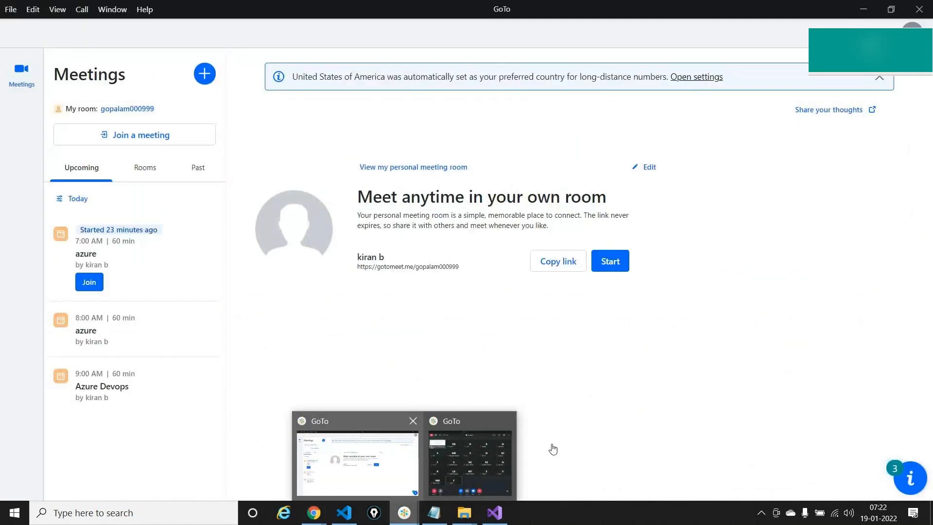
- Minimise the GoTo Meetings window to bring the Gmail inbox back into view
{"action": "left_click", "coordinate": [494, 442]}
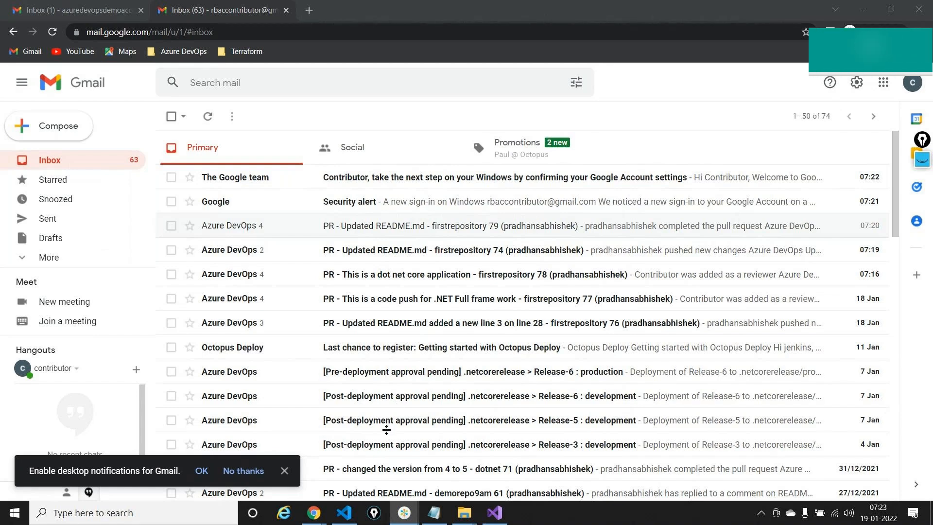
- Check out the develop branch of firstrepository in VS Code and show README.md in Explorer
{"action": "left_click", "coordinate": [344, 512]}
{"action": "left_click", "coordinate": [72, 491]}
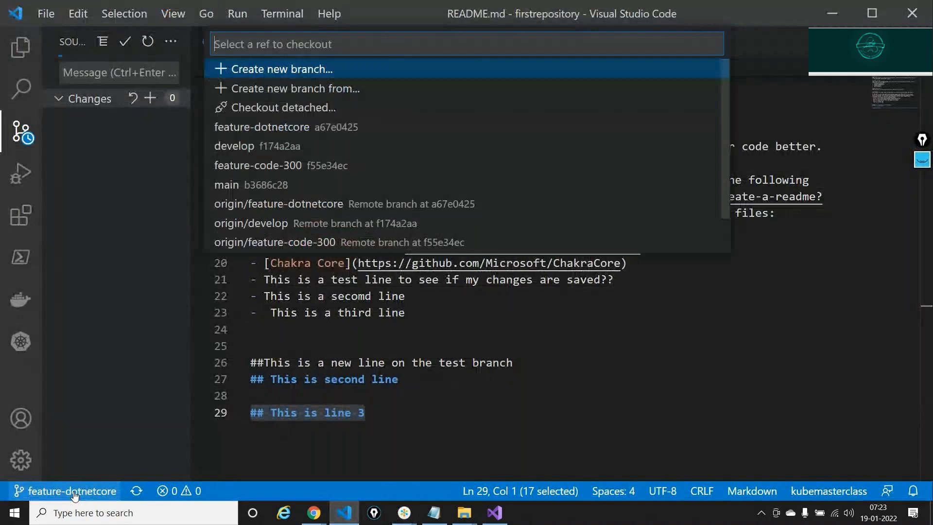
{"action": "left_click", "coordinate": [247, 145]}
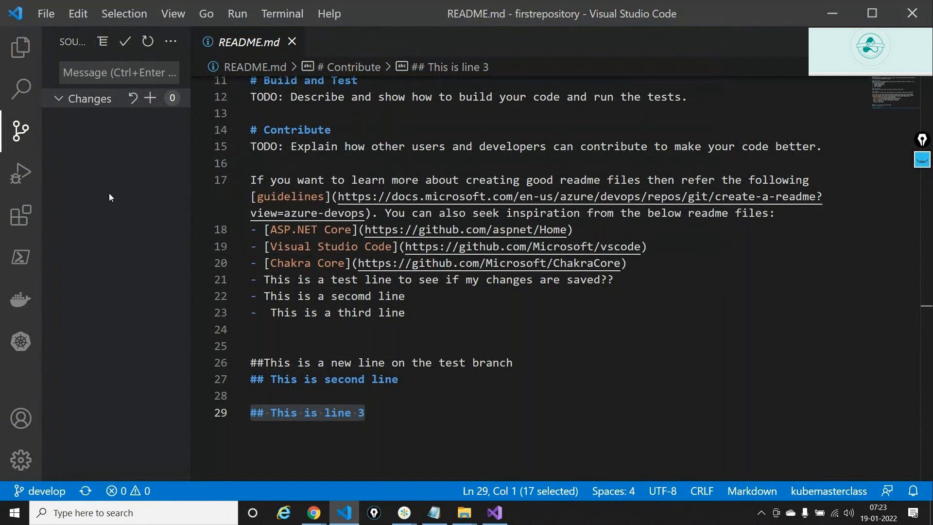
{"action": "left_click", "coordinate": [27, 51]}
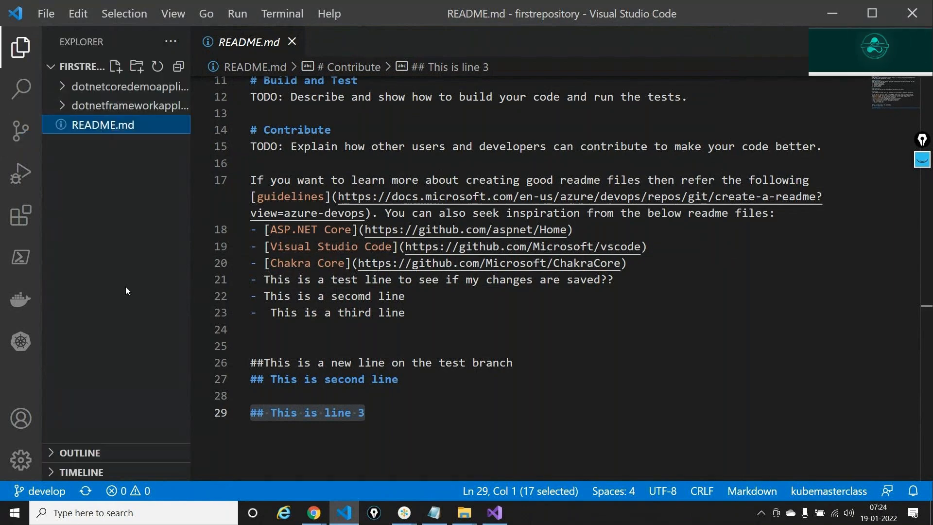
{"action": "left_click", "coordinate": [391, 426]}
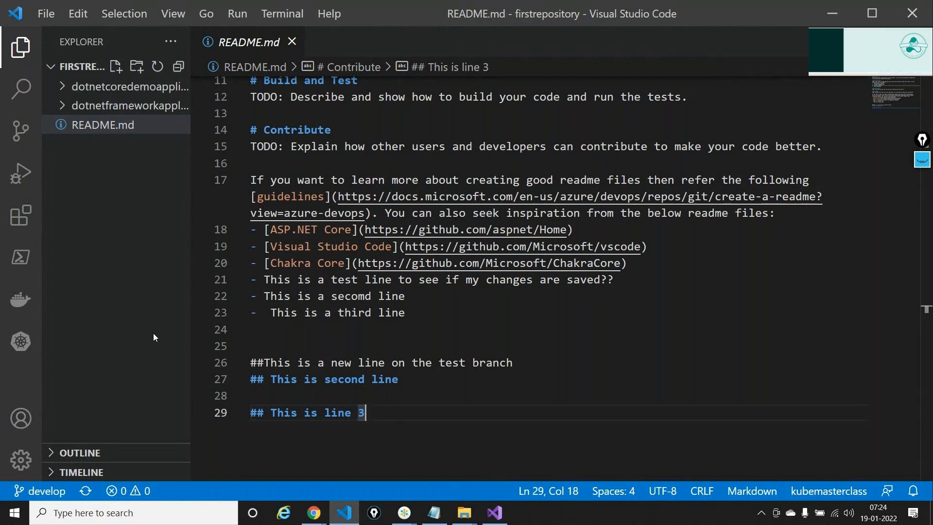
{"action": "key", "text": "alt"}
{"action": "key", "text": "alt+Tab"}
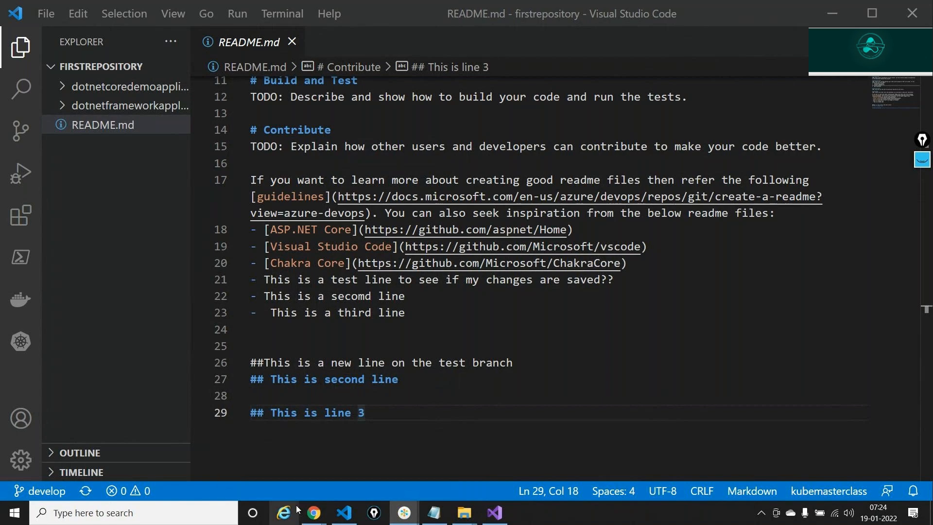
- Open the firstrepository Files page on testbranch in Azure DevOps
{"action": "left_click", "coordinate": [313, 515]}
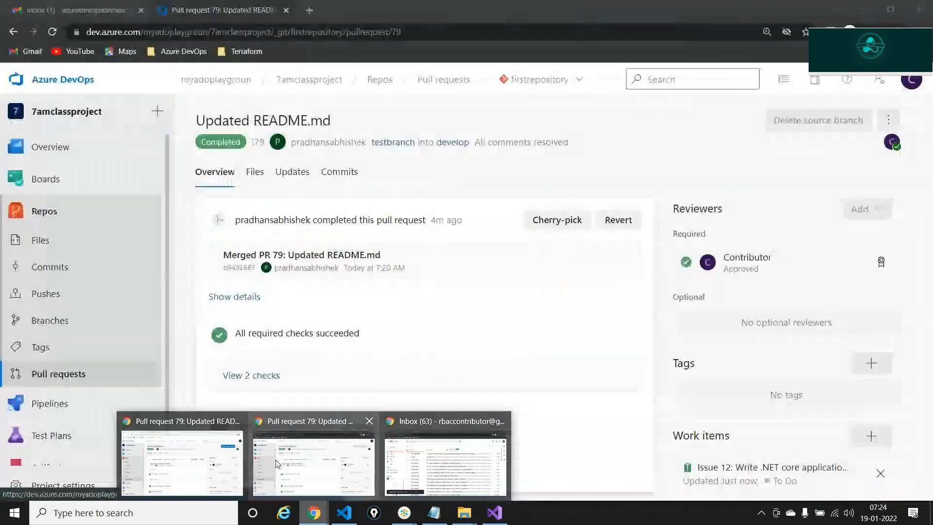
{"action": "left_click", "coordinate": [175, 452]}
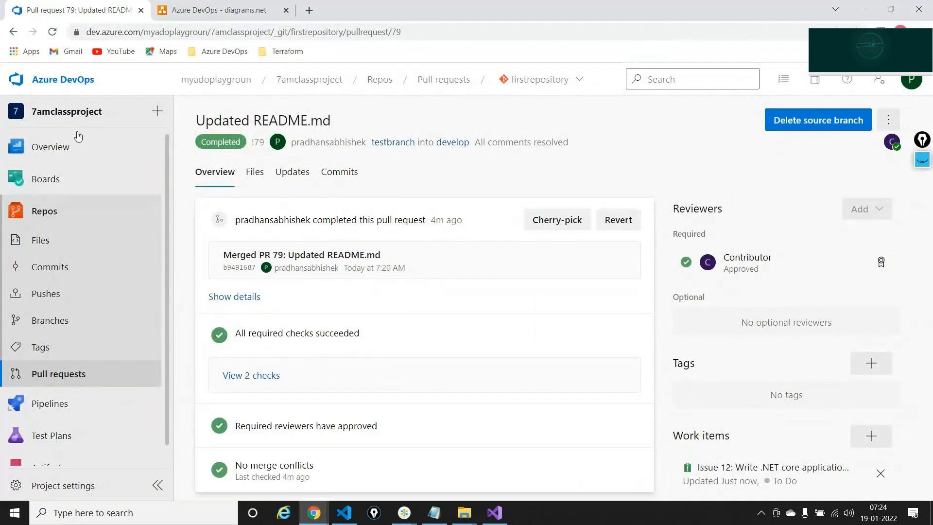
{"action": "left_click", "coordinate": [40, 240]}
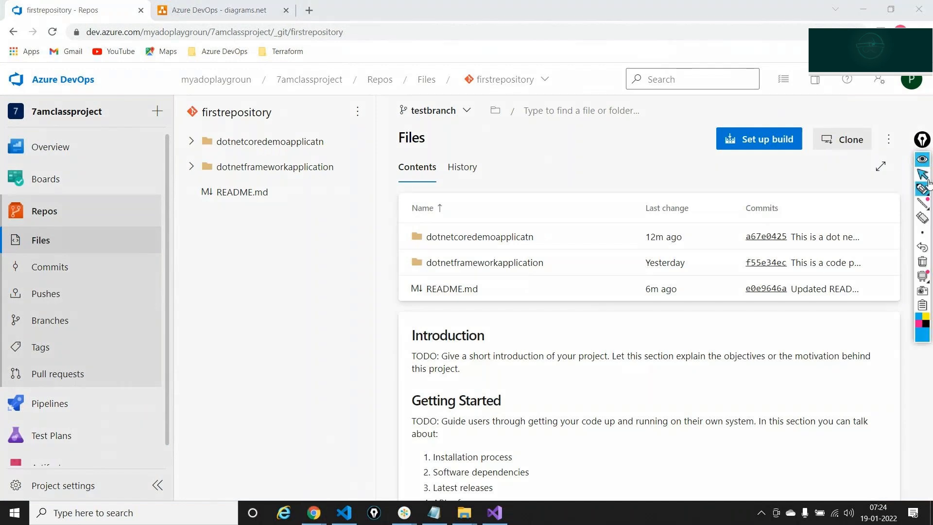
- Mark the dotnetcoredemoapplicatn and dotnetframeworkapplication folders with a '.NET' ink label, then clear the ink
{"action": "left_click", "coordinate": [923, 188]}
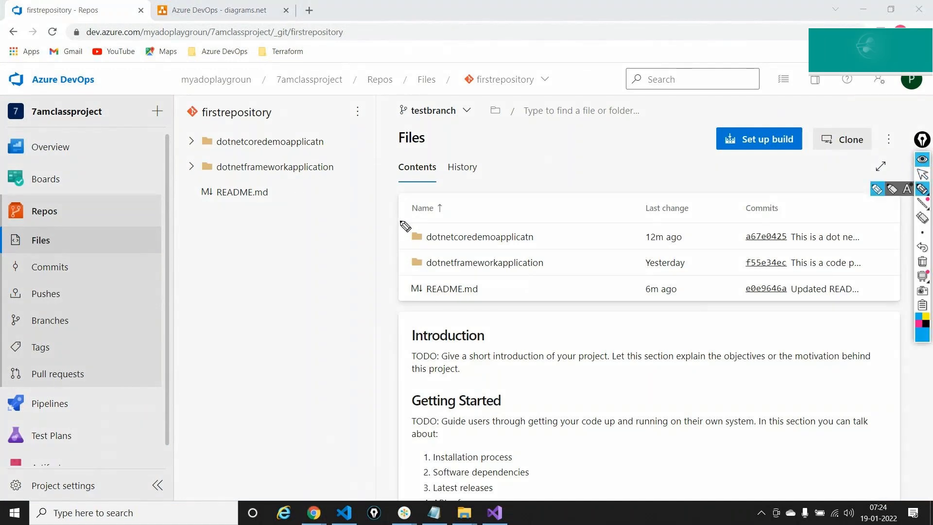
{"action": "left_click_drag", "start_coordinate": [397, 232], "coordinate": [398, 265]}
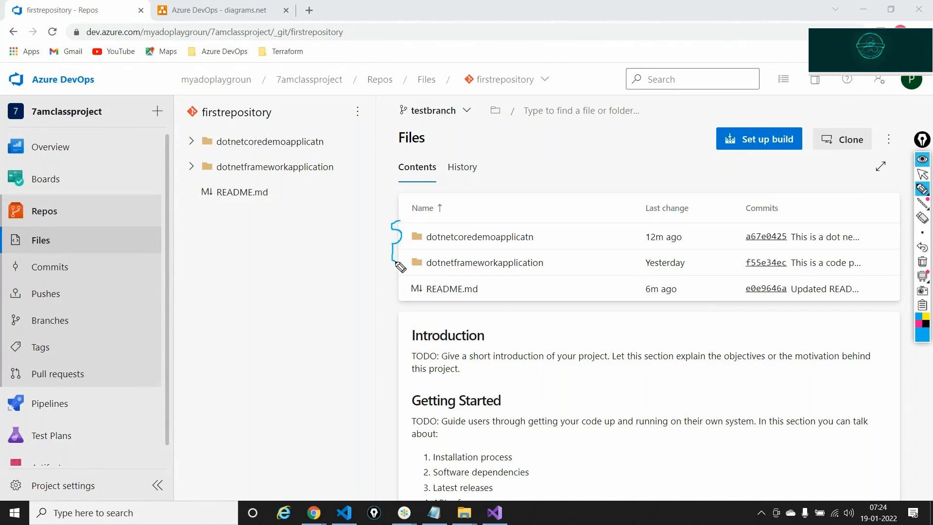
{"action": "left_click_drag", "start_coordinate": [559, 164], "coordinate": [594, 149]}
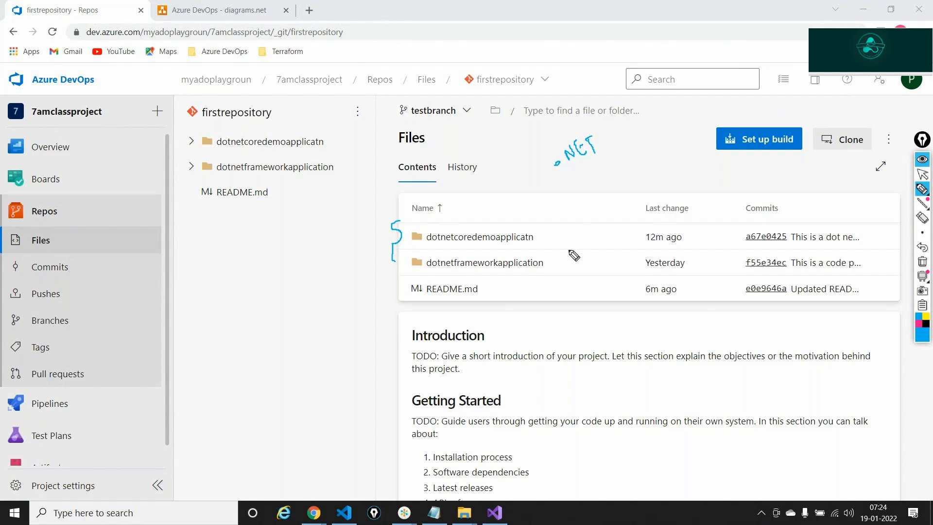
{"action": "left_click_drag", "start_coordinate": [562, 261], "coordinate": [578, 253]}
{"action": "mouse_move", "coordinate": [548, 232]}
{"action": "left_mouse_down"}
{"action": "mouse_move", "coordinate": [572, 231]}
{"action": "mouse_move", "coordinate": [607, 204]}
{"action": "mouse_move", "coordinate": [622, 212]}
{"action": "left_mouse_up"}
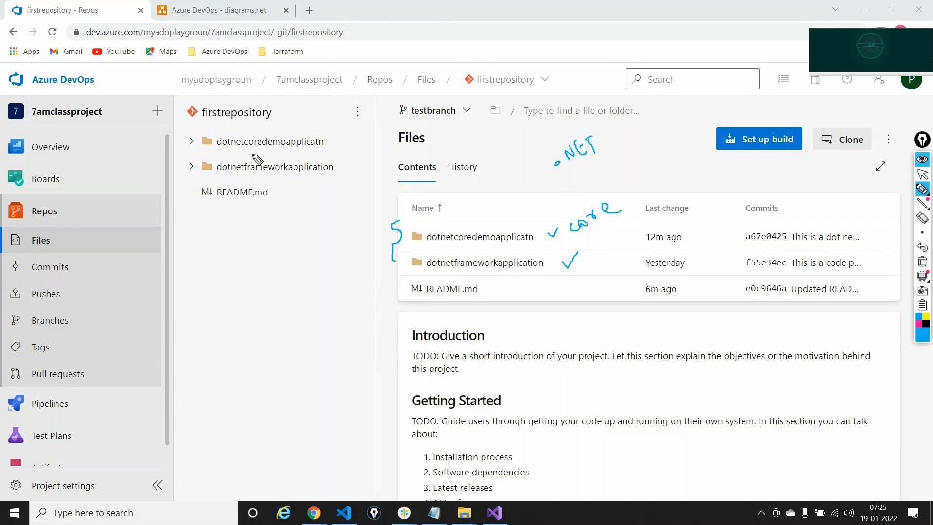
{"action": "left_click", "coordinate": [922, 262]}
{"action": "left_click", "coordinate": [922, 175]}
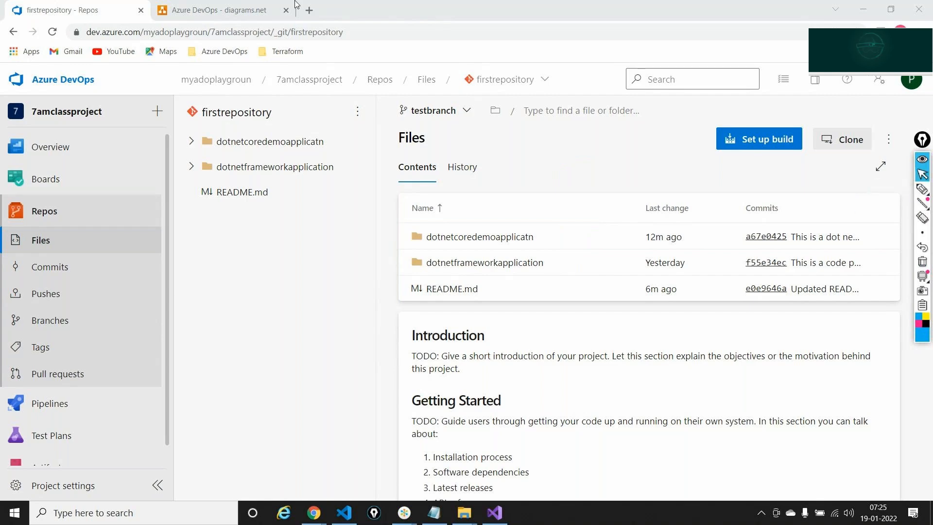
{"action": "left_click", "coordinate": [221, 10]}
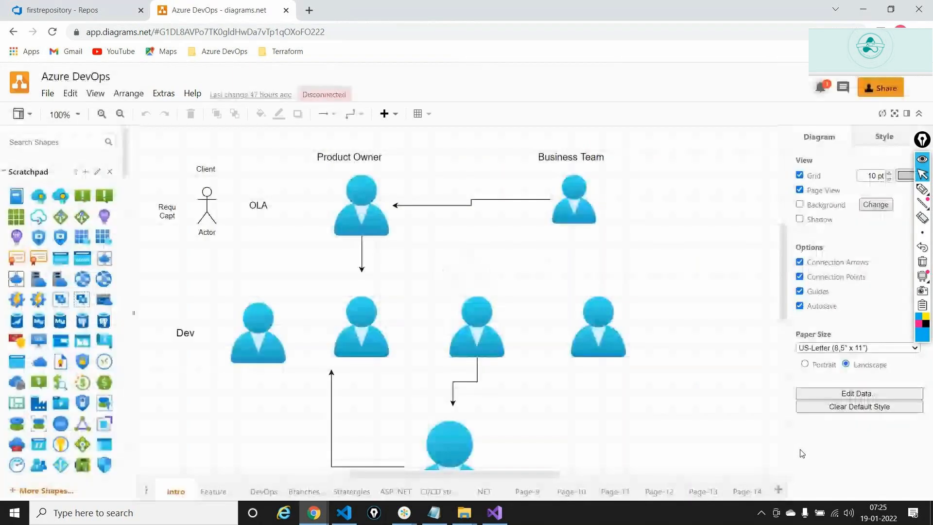
- Show the Page-14 'Branching and merging strategies' diagram and ink-circle 'Build and release activities'
{"action": "left_click", "coordinate": [752, 489]}
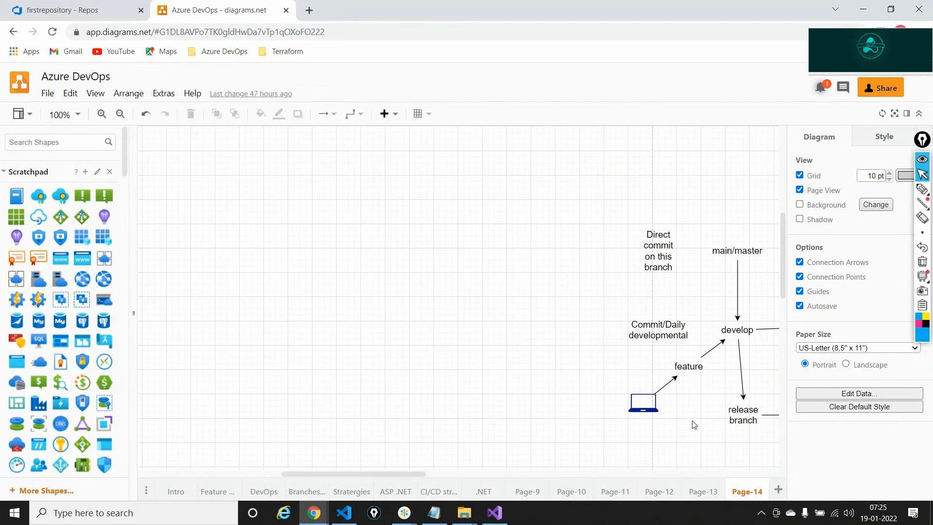
{"action": "scroll", "coordinate": [694, 424], "scroll_direction": "right", "scroll_amount": 5}
{"action": "left_click", "coordinate": [922, 190]}
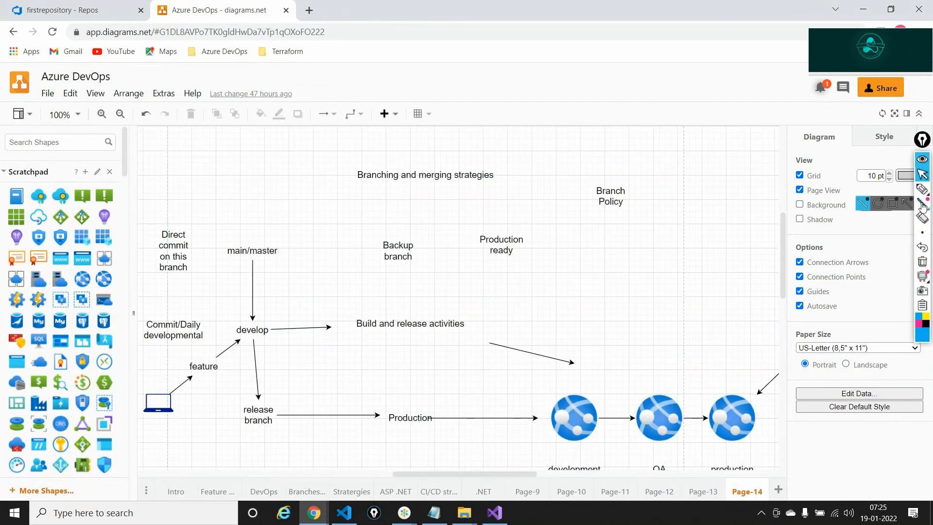
{"action": "mouse_move", "coordinate": [320, 272]}
{"action": "left_mouse_down"}
{"action": "mouse_move", "coordinate": [377, 297]}
{"action": "mouse_move", "coordinate": [348, 334]}
{"action": "mouse_move", "coordinate": [418, 340]}
{"action": "mouse_move", "coordinate": [470, 322]}
{"action": "mouse_move", "coordinate": [371, 319]}
{"action": "left_mouse_up"}
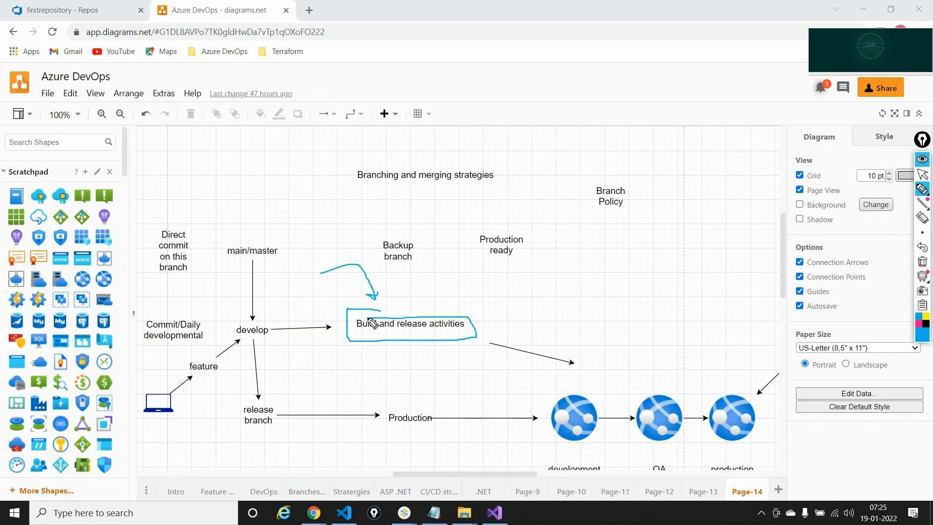
{"action": "mouse_move", "coordinate": [501, 293]}
{"action": "left_mouse_down"}
{"action": "mouse_move", "coordinate": [504, 305]}
{"action": "mouse_move", "coordinate": [529, 291]}
{"action": "mouse_move", "coordinate": [538, 300]}
{"action": "left_mouse_up"}
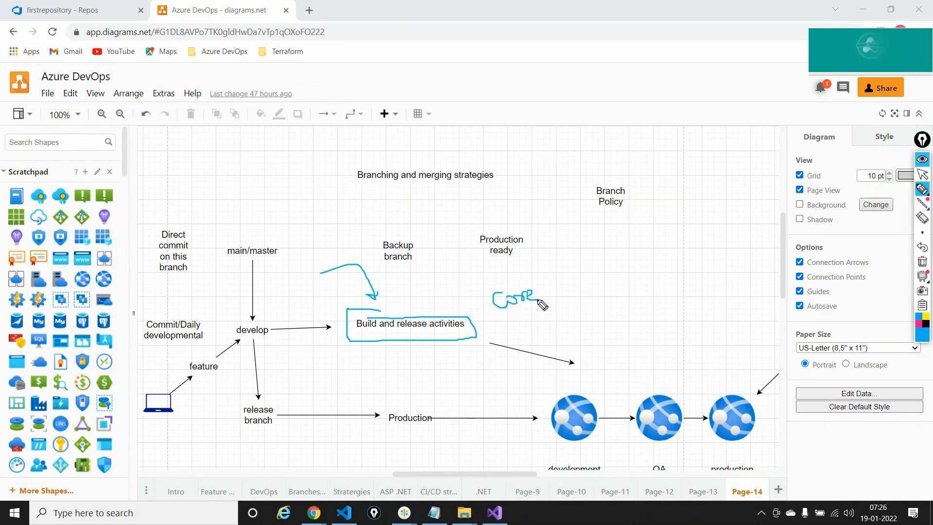